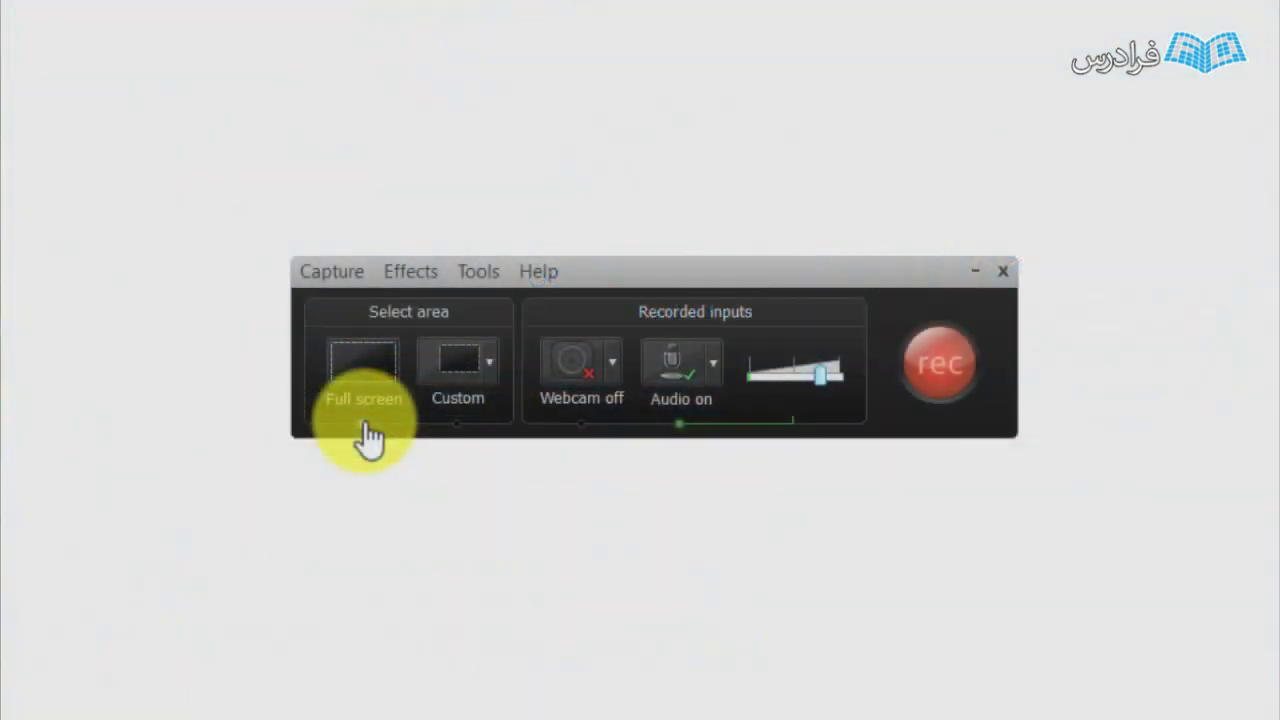
Set the capture area to full screen, and switch audio recording off and back on.
click(364, 420)
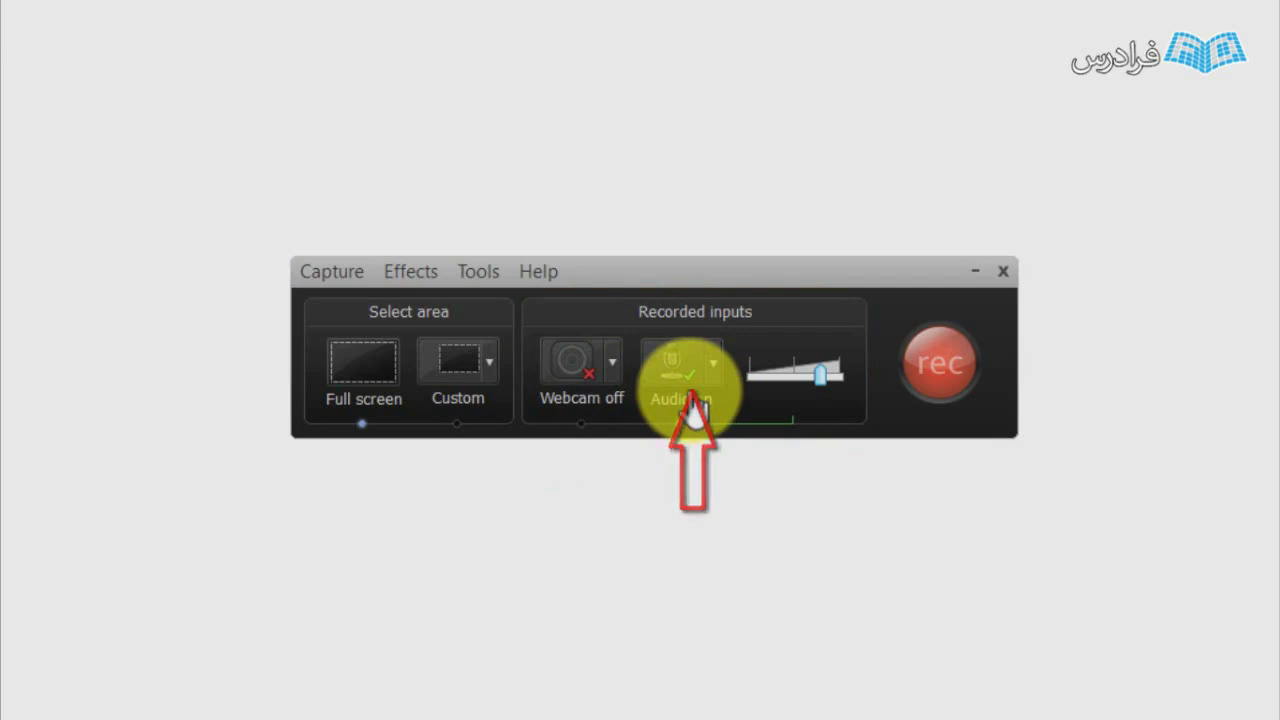
click(690, 385)
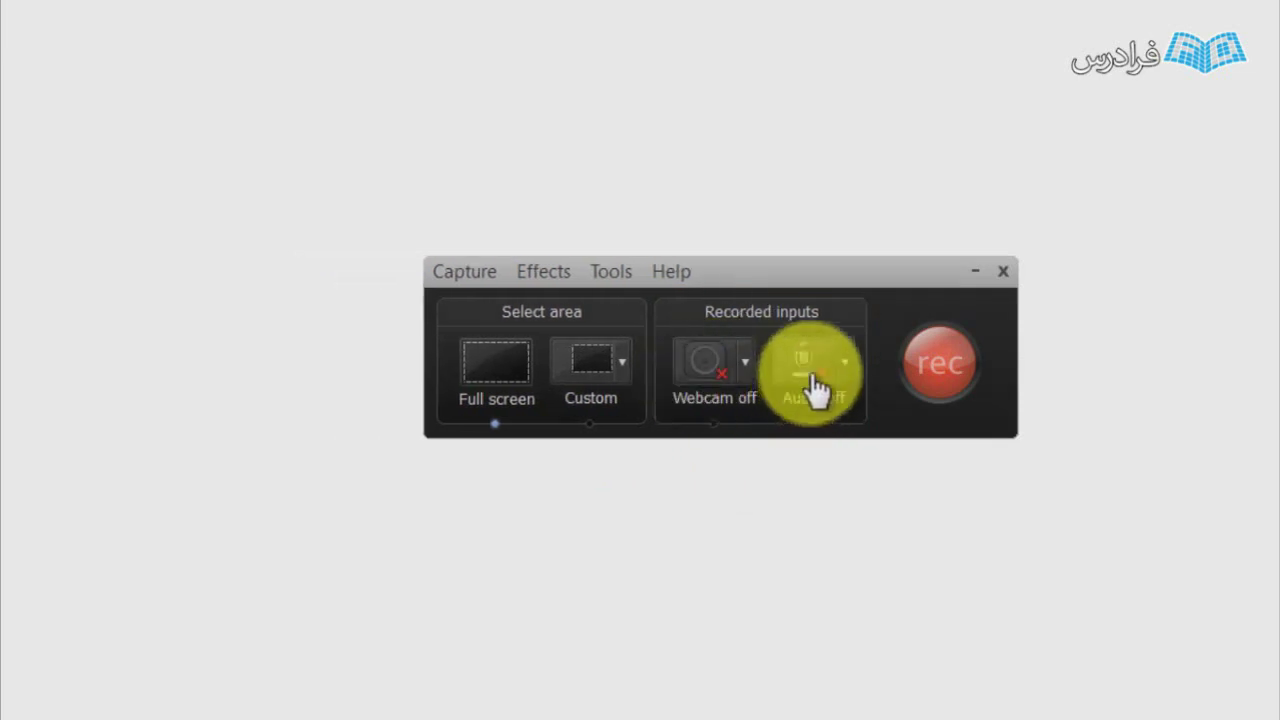
click(808, 386)
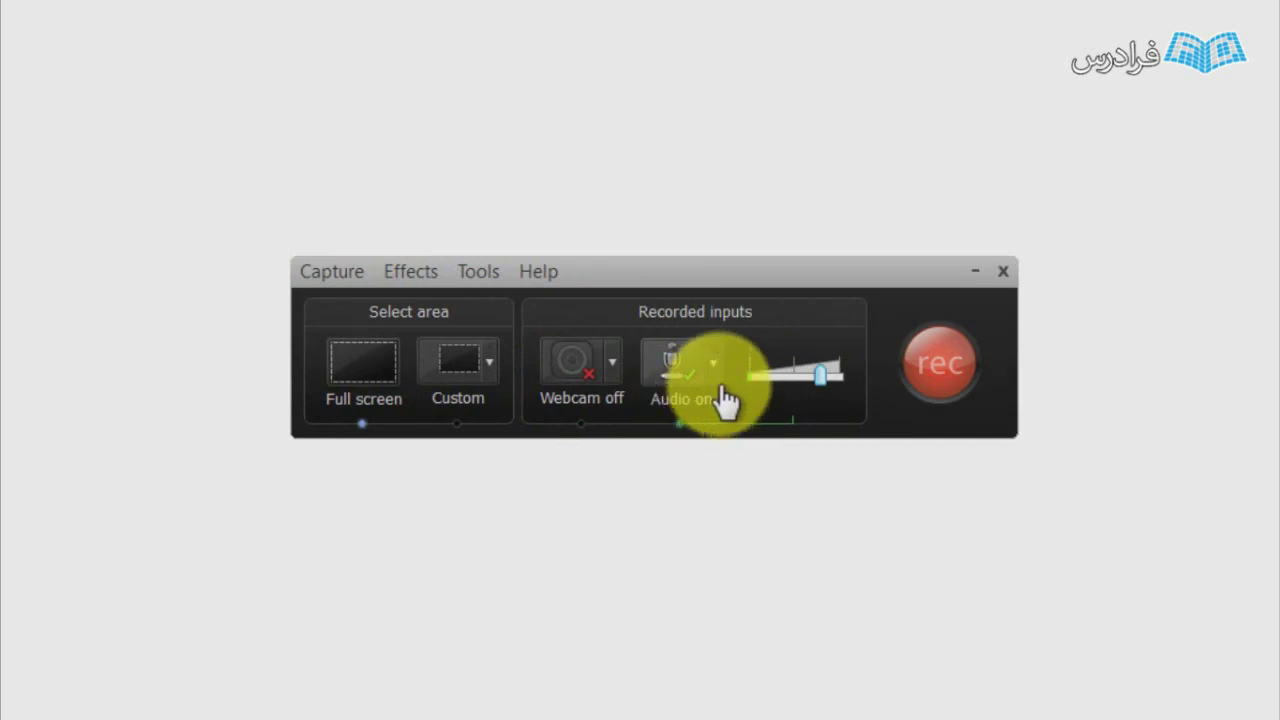
Choose the USB PnP Sound Device microphone among the audio source options and adjust the recording volume.
click(713, 376)
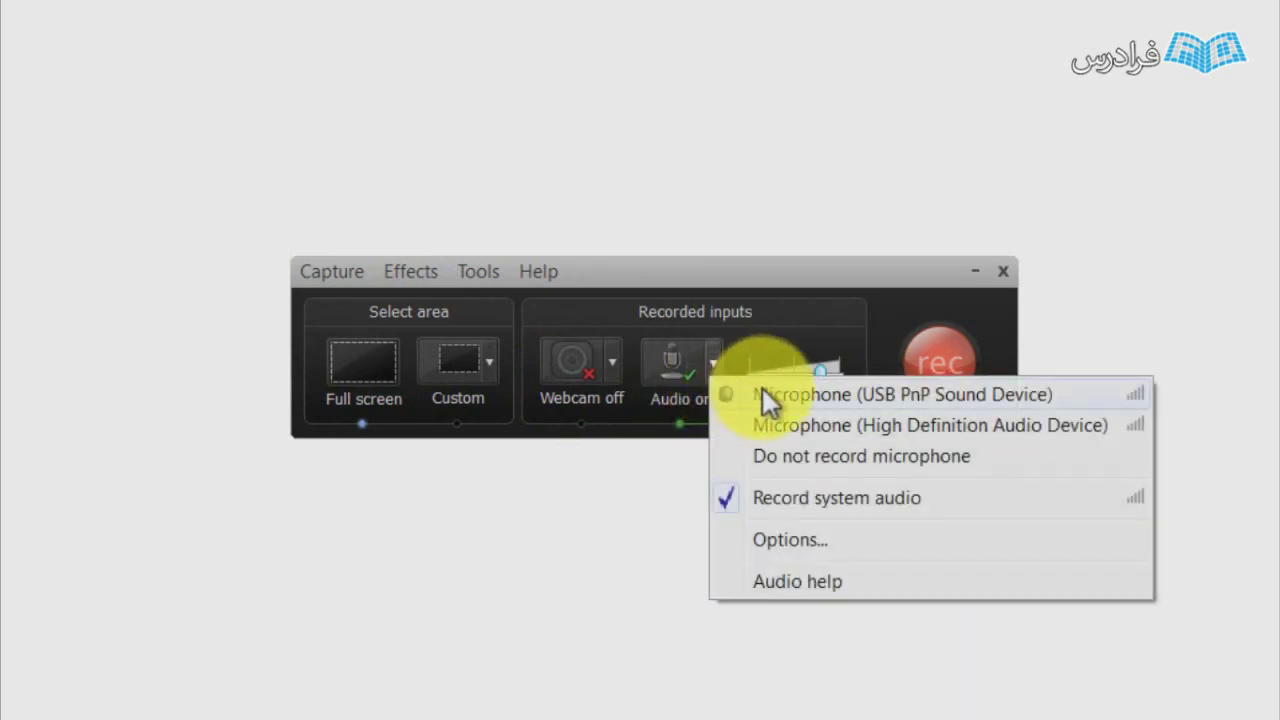
click(766, 393)
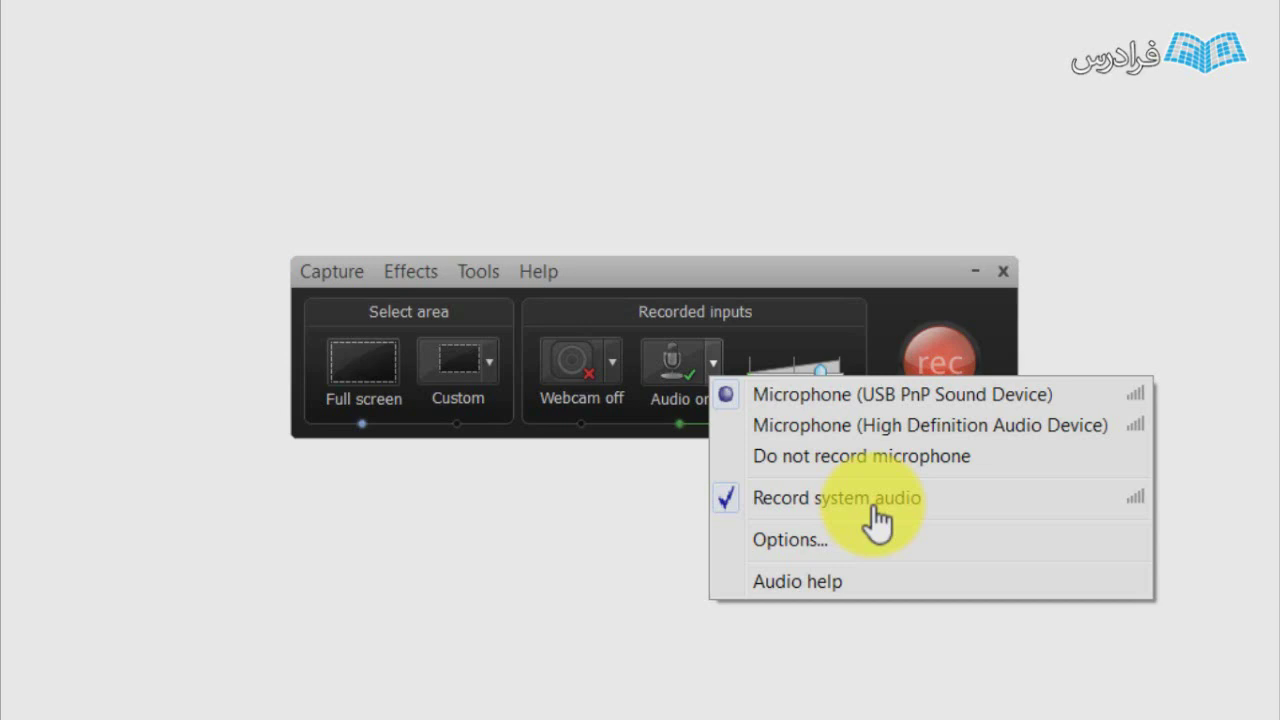
click(785, 499)
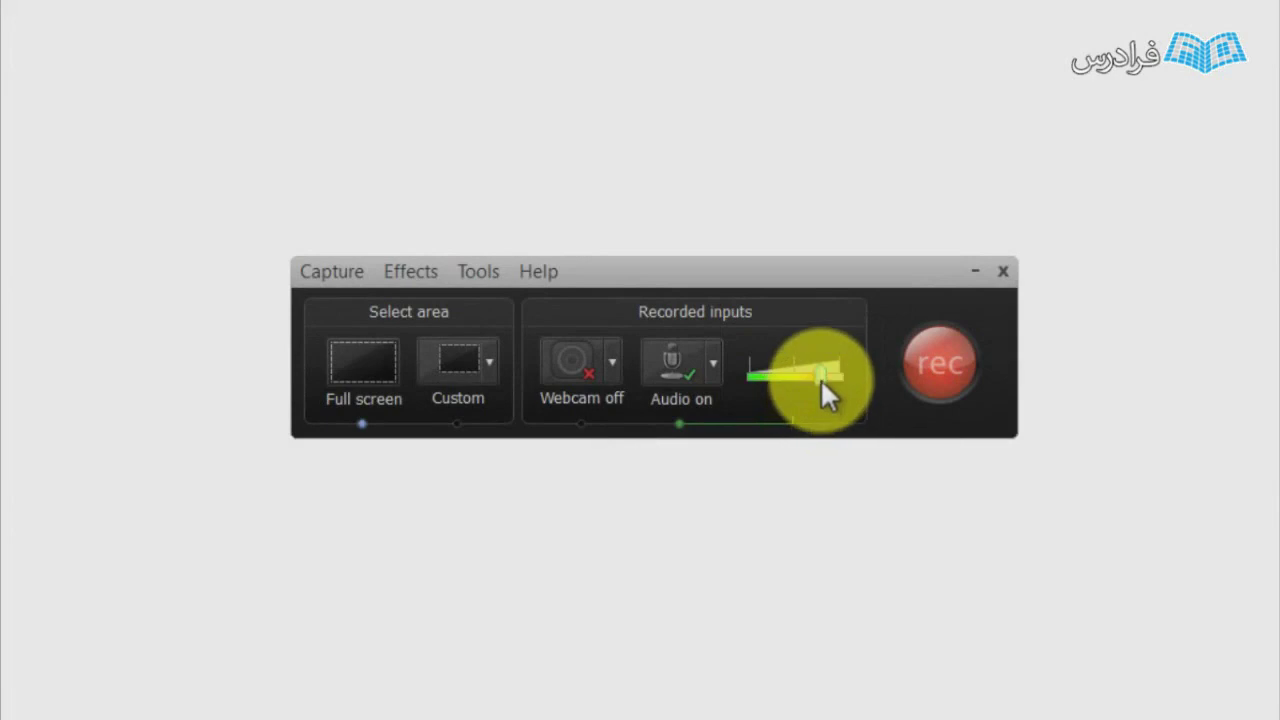
drag(819, 378, 802, 379)
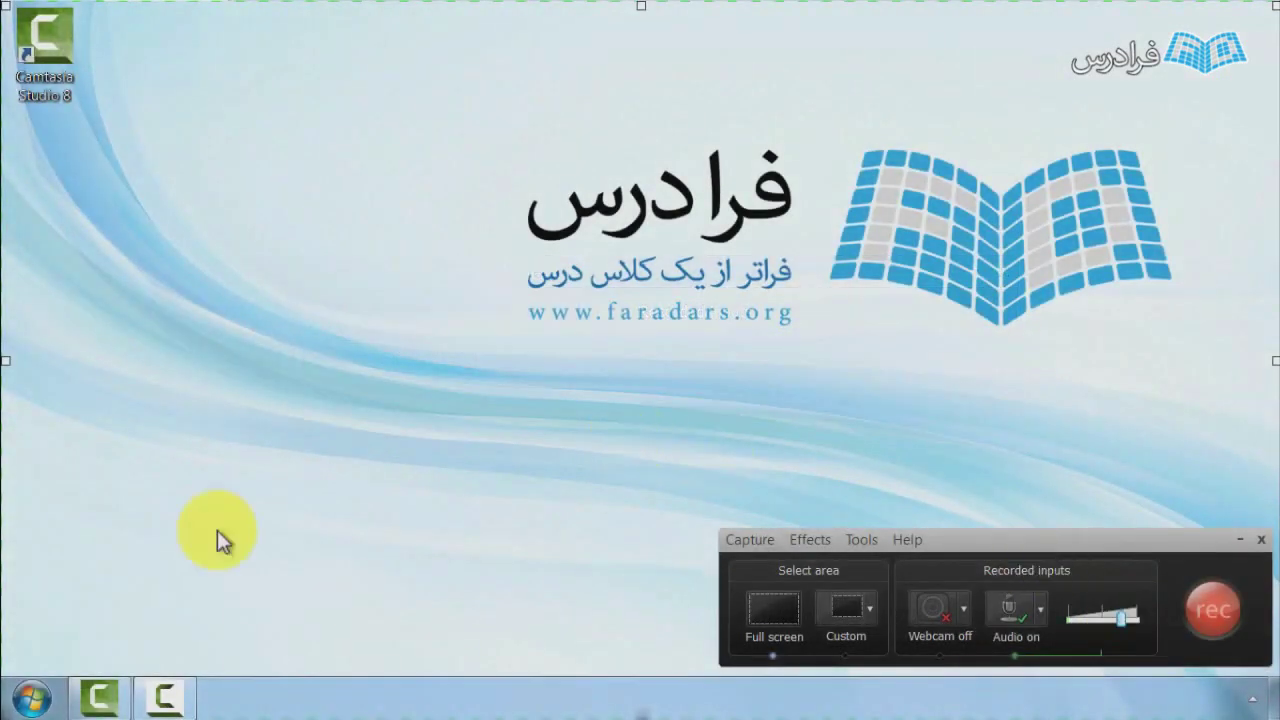
Open Notepad and Calculator and arrange their windows side by side on the desktop.
click(30, 697)
click(75, 207)
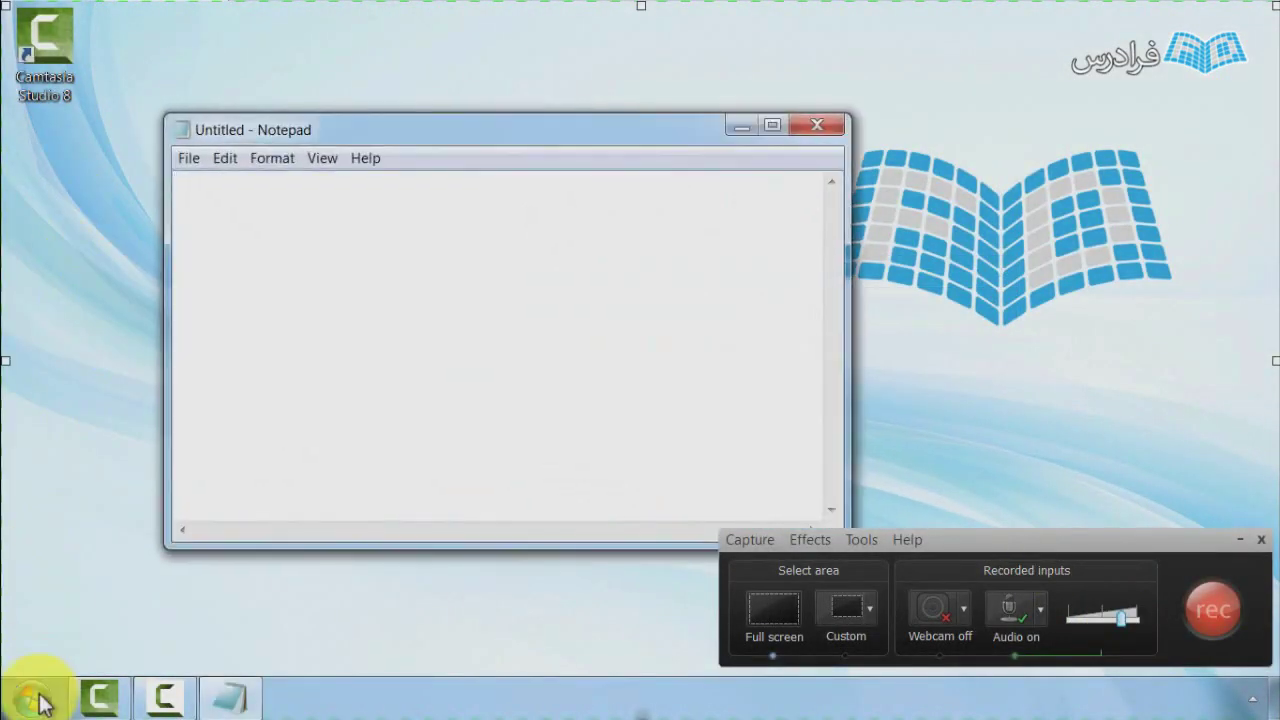
click(32, 697)
click(100, 168)
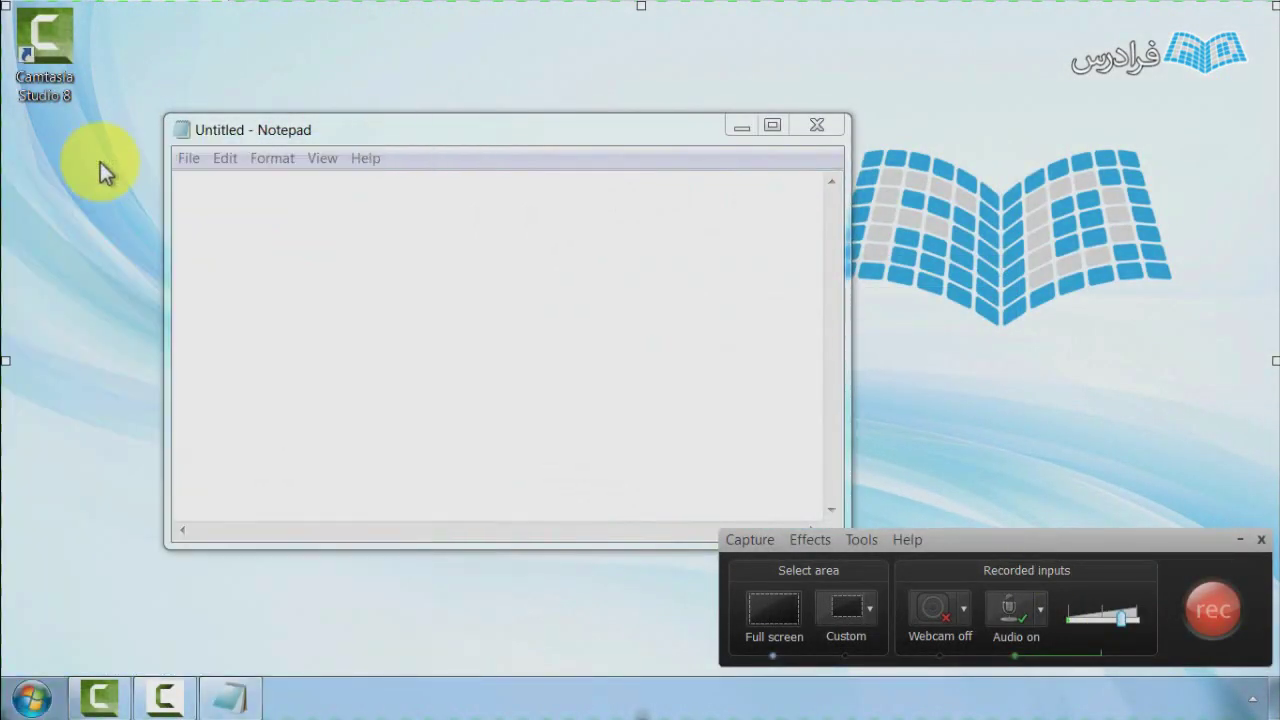
drag(442, 142, 371, 115)
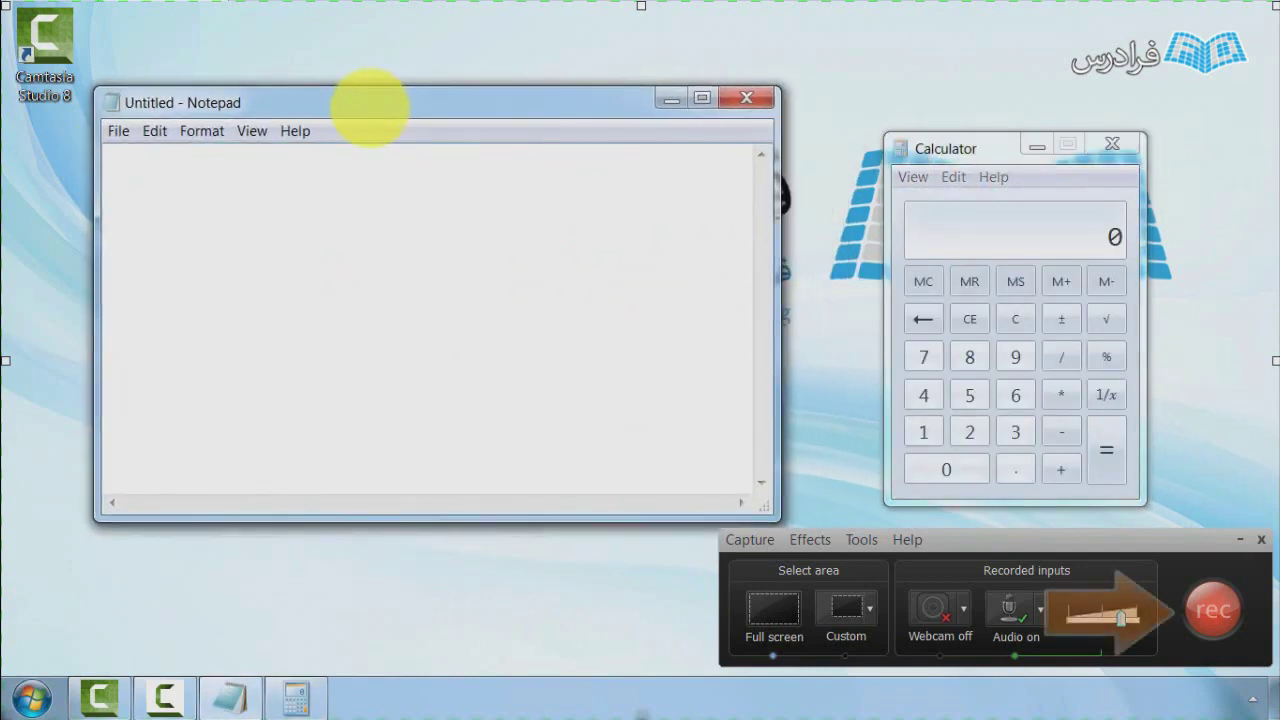
drag(913, 148, 915, 126)
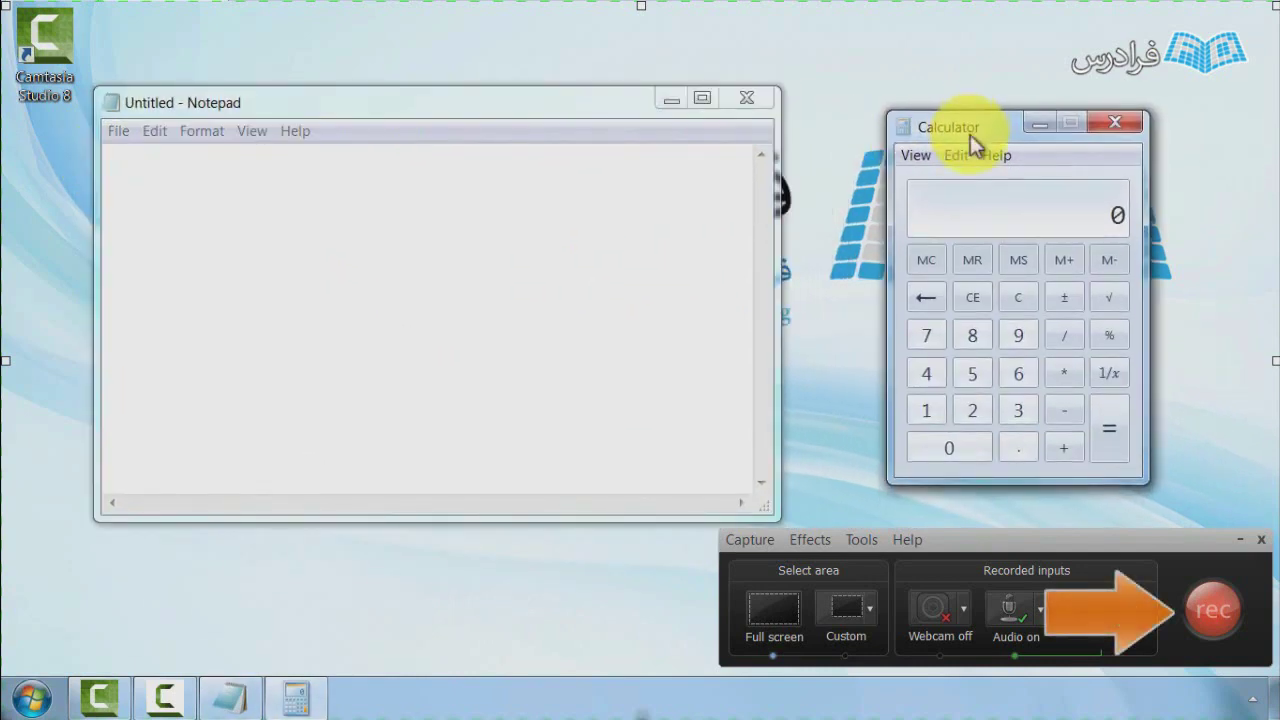
Start the screen recording and calculate 25 * 96 in Calculator.
key(F9)
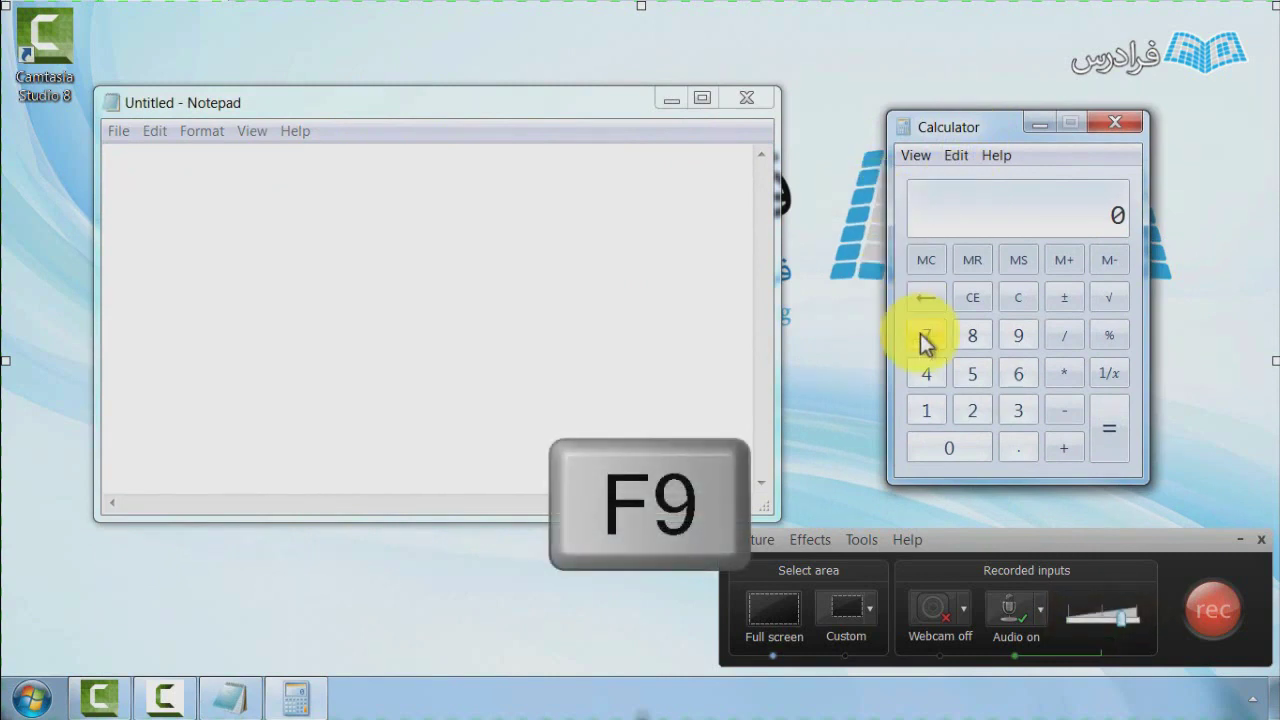
click(1198, 615)
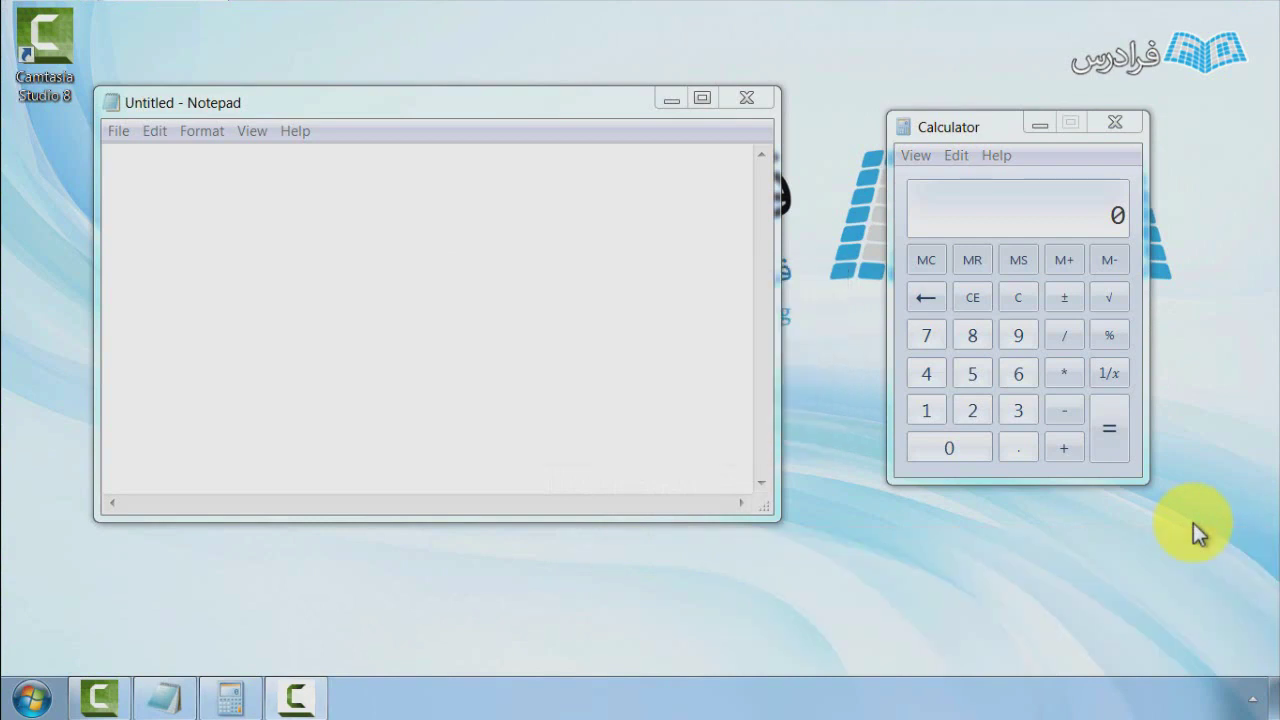
click(972, 410)
click(975, 376)
click(1064, 376)
click(1020, 337)
click(1020, 376)
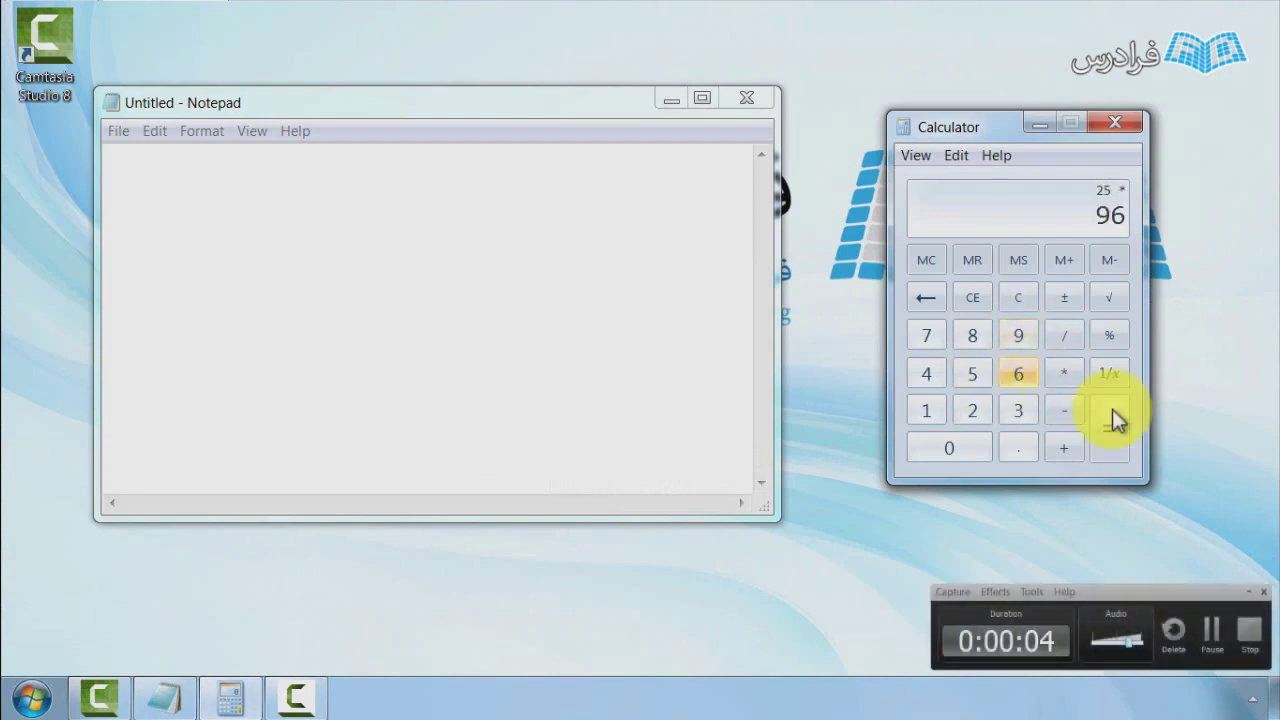
click(1120, 426)
Copy the Calculator result and paste it into the empty Notepad document.
click(958, 156)
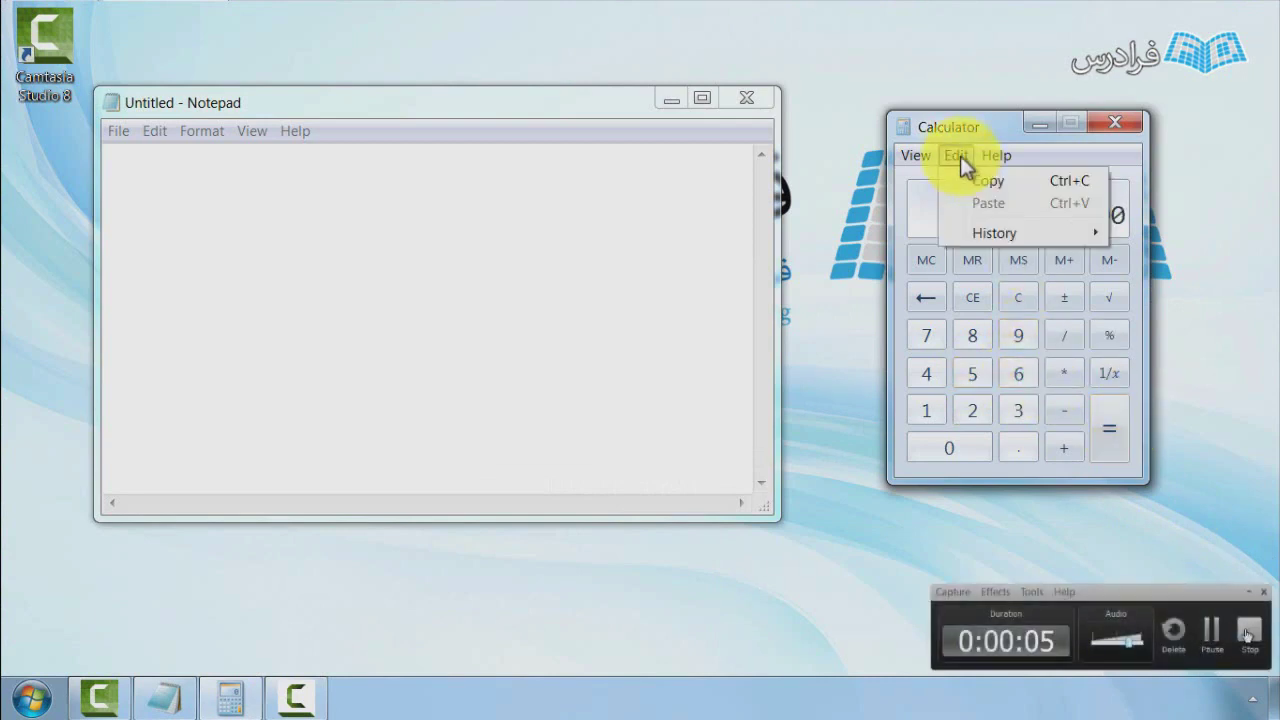
click(975, 182)
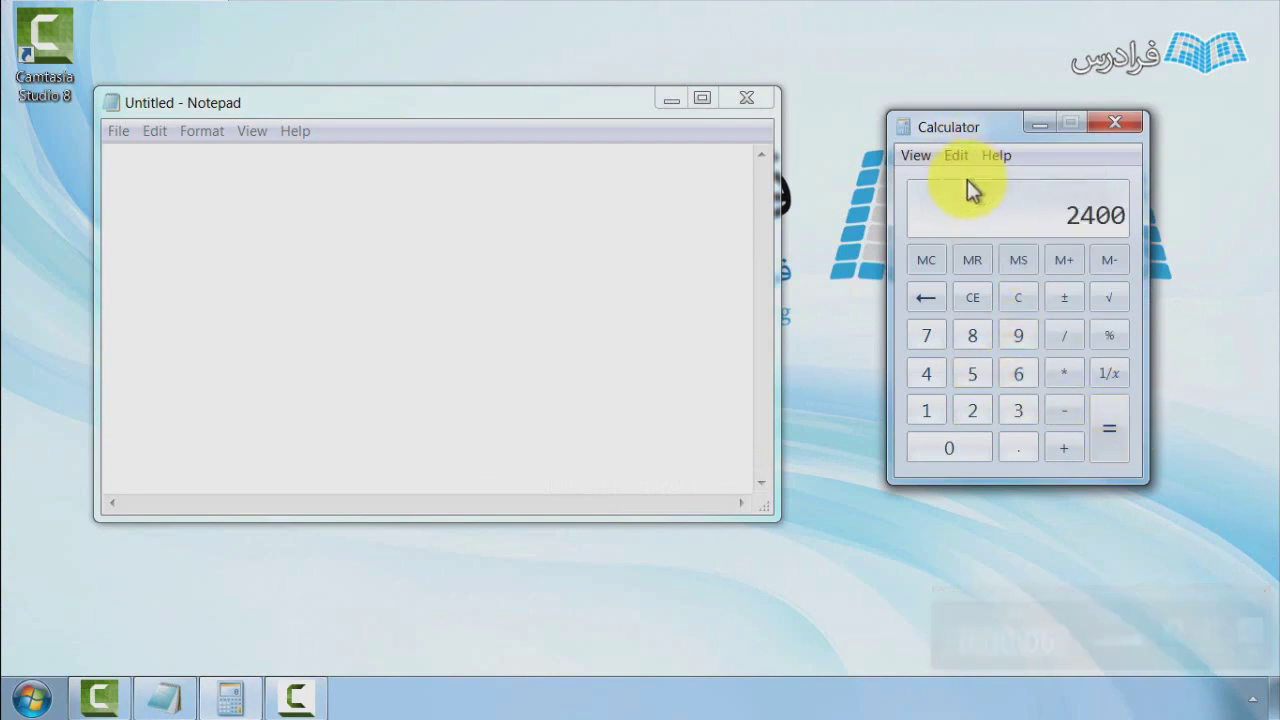
click(143, 163)
key(F10)
key(e)
click(220, 249)
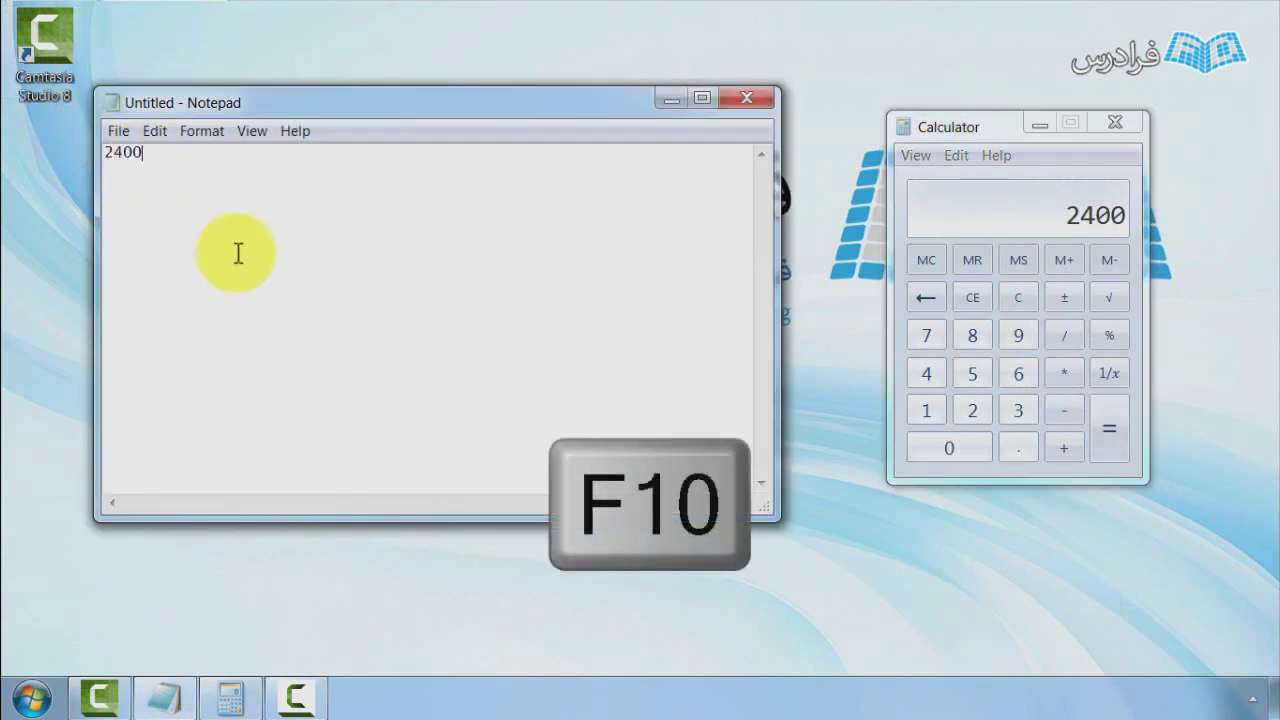
Add "test" on a new line in Notepad and stop the screen recording.
key(Return)
text(test)
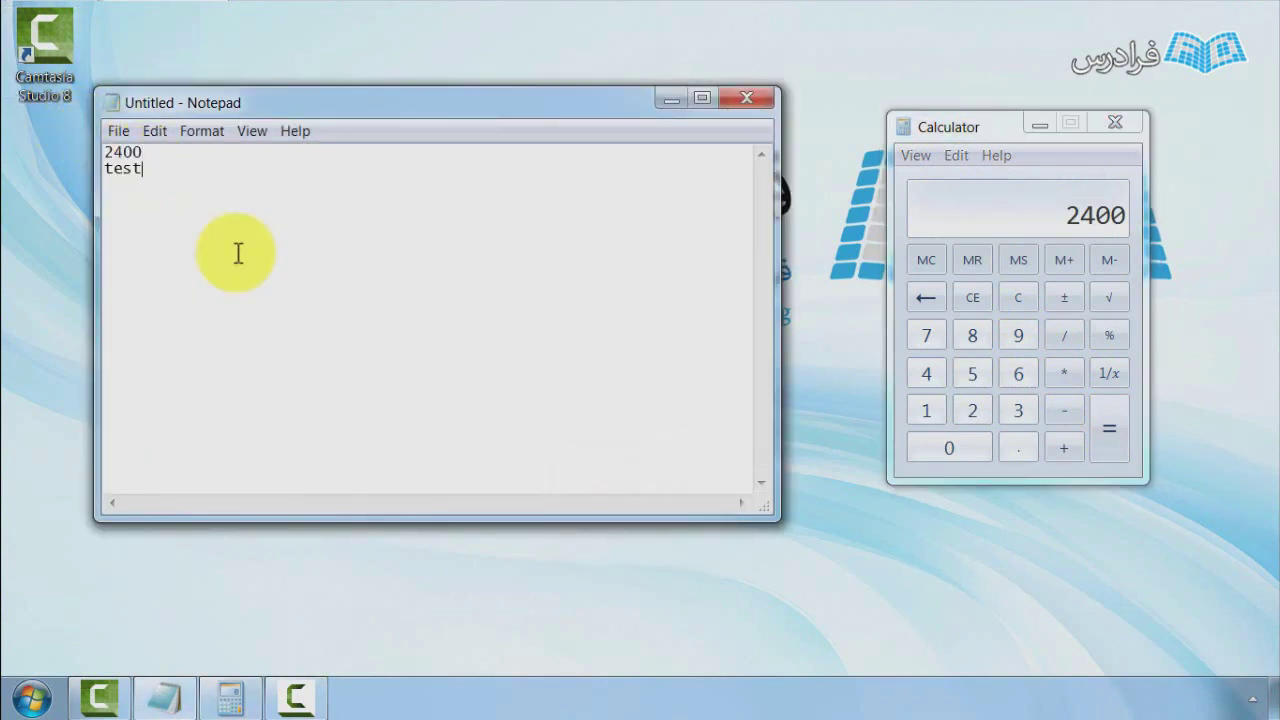
click(817, 612)
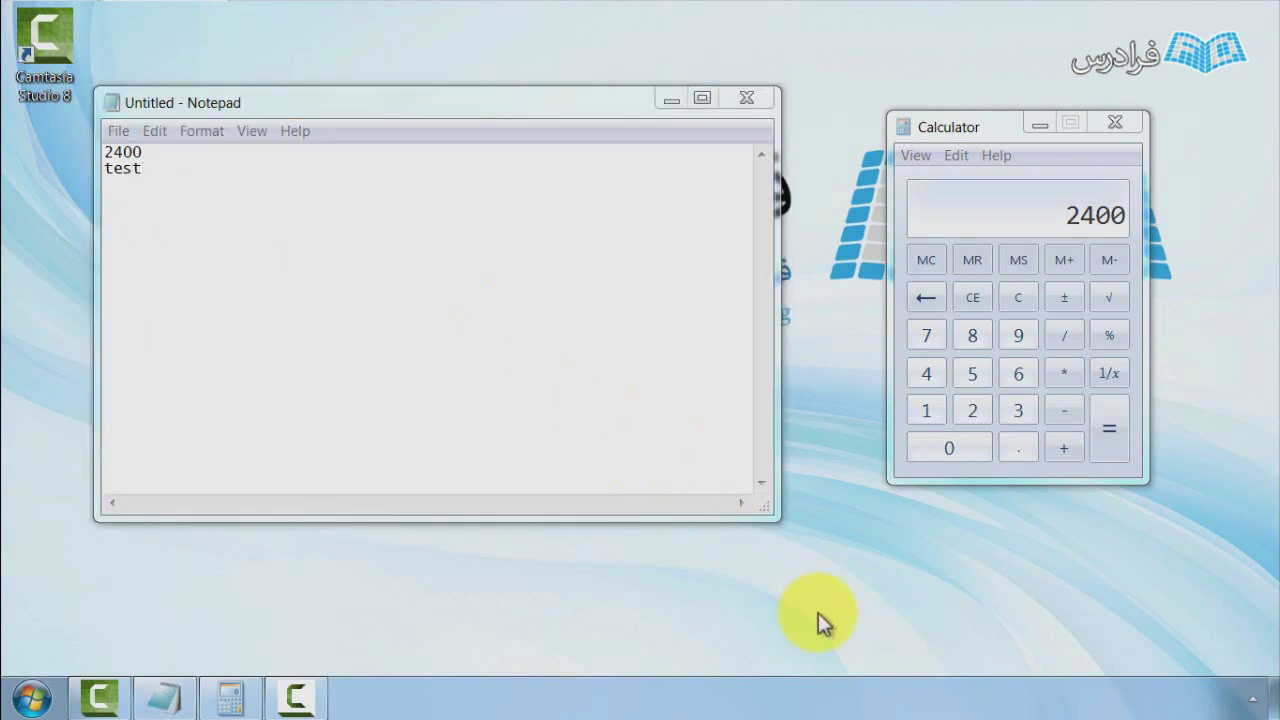
key(F10)
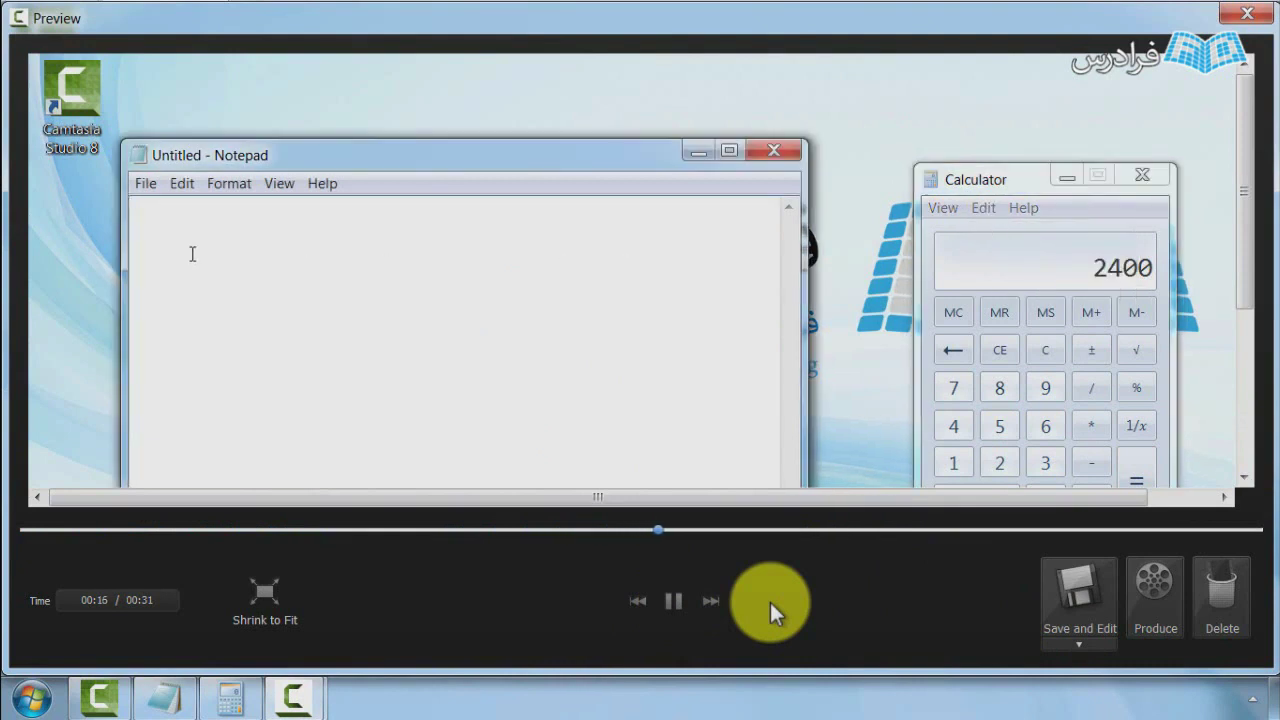
Review the recording preview shrunk to fit and at 100%, and rewind playback to about 13 seconds.
click(266, 598)
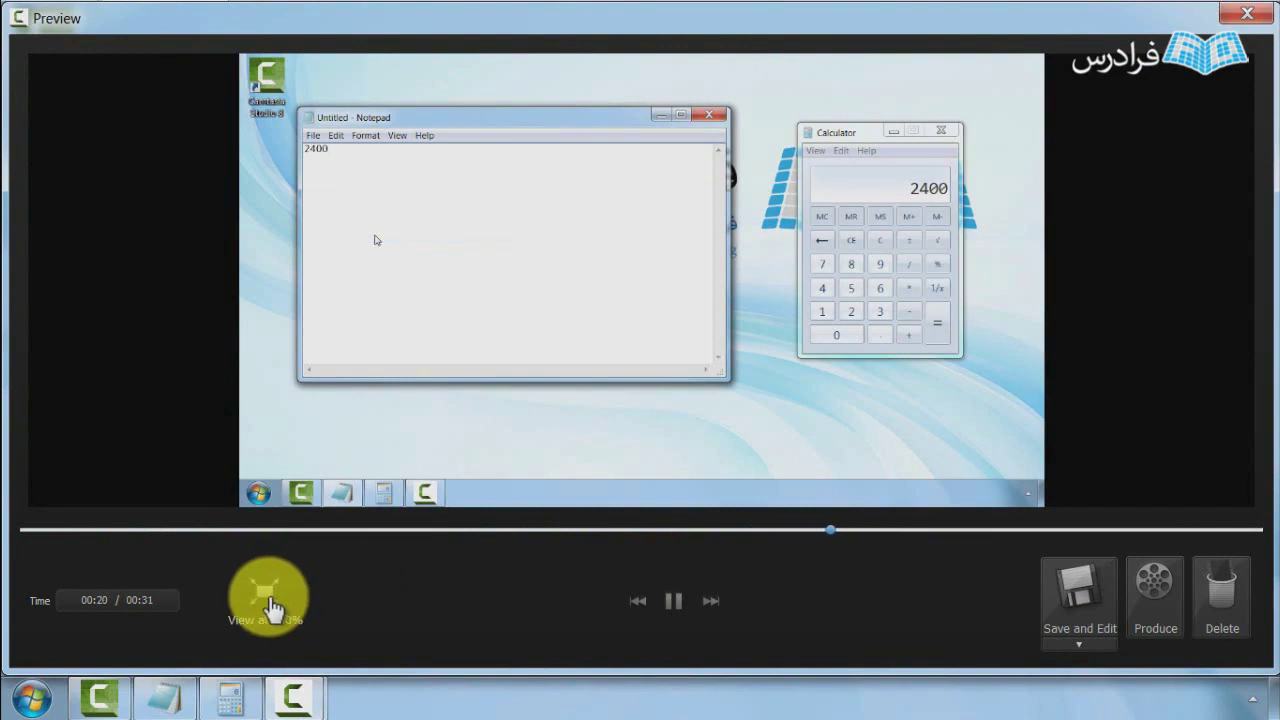
click(270, 600)
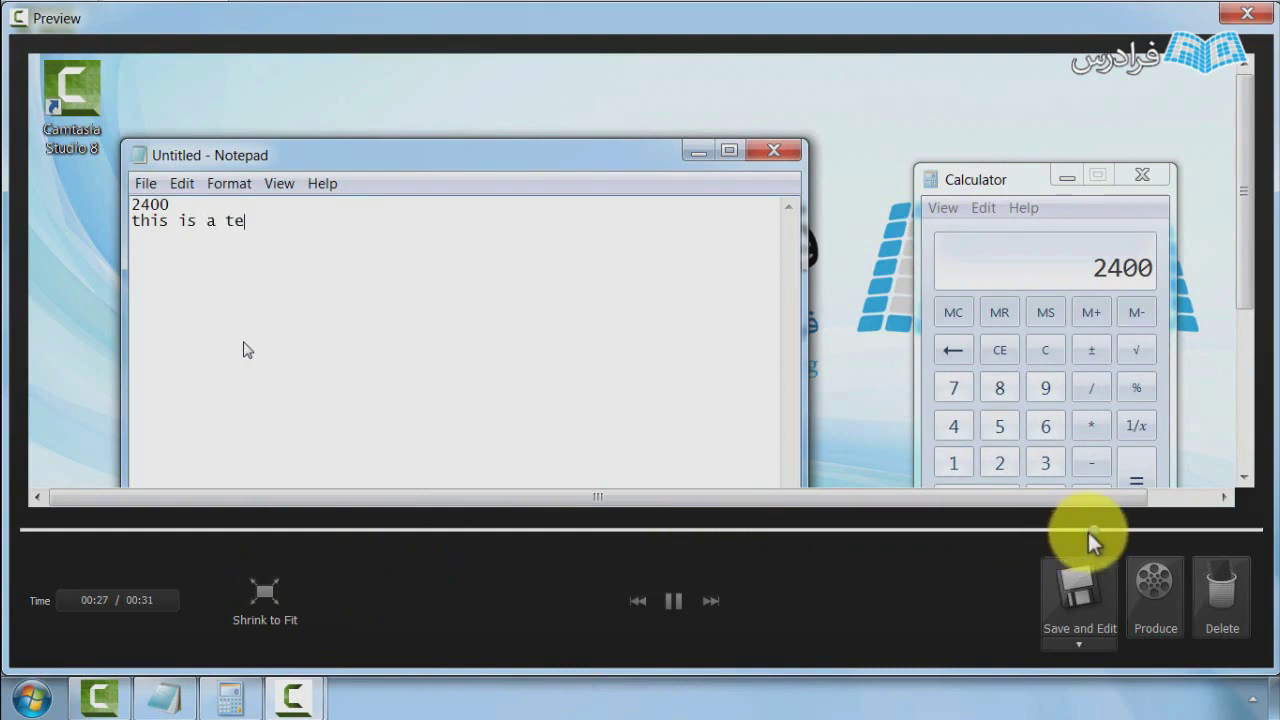
click(1043, 531)
drag(1012, 537, 560, 532)
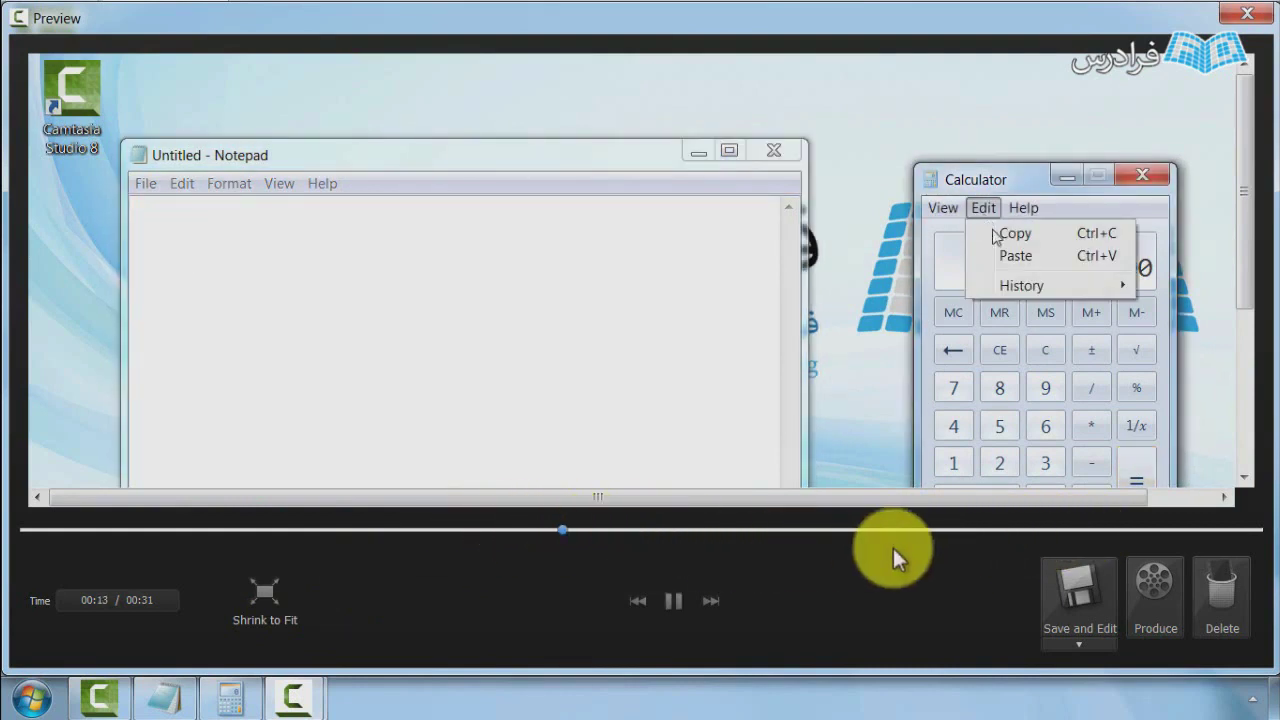
Start saving the recording for editing and create a folder named calculator on the Desktop.
click(1070, 605)
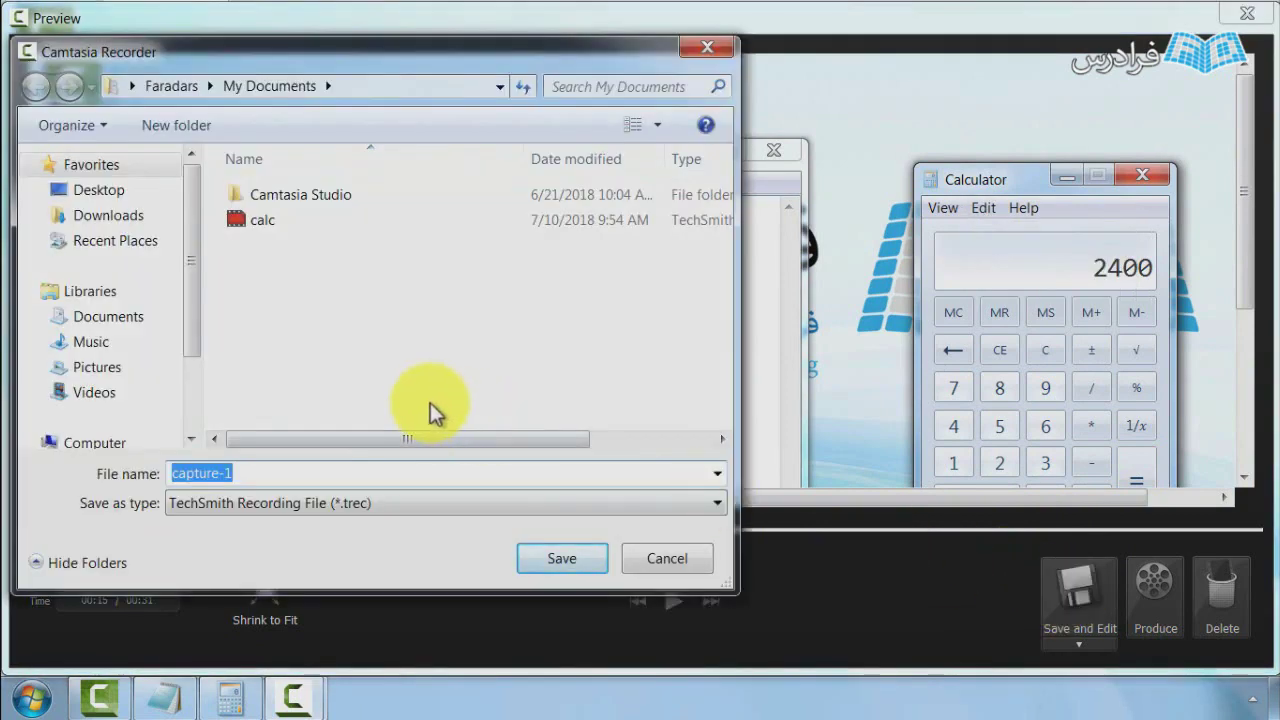
click(90, 190)
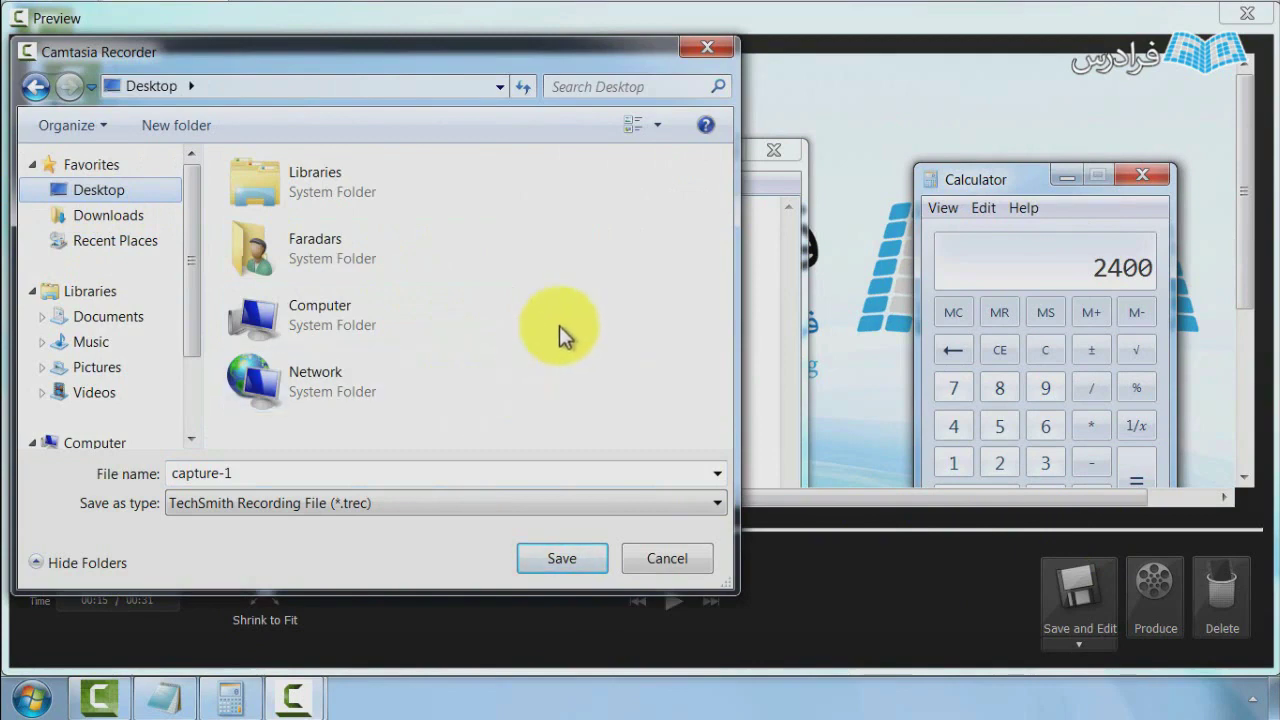
click(451, 420)
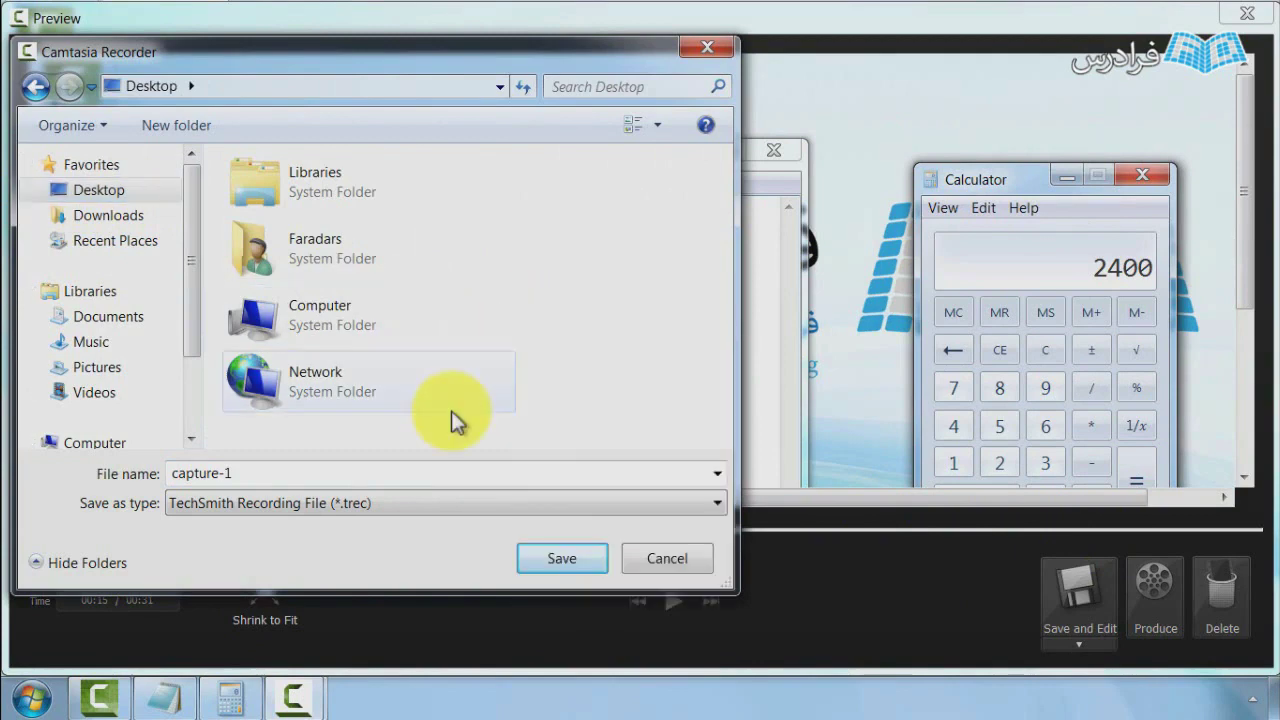
right_click(451, 418)
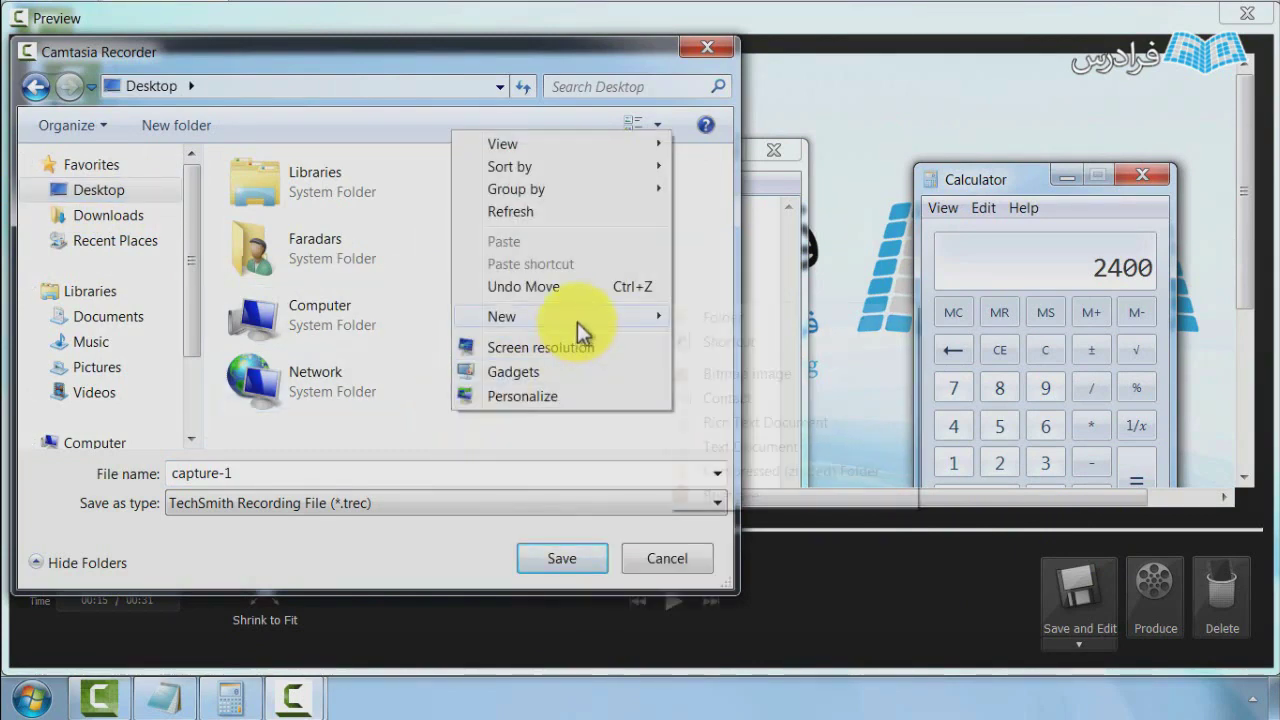
mouse_move(580, 332)
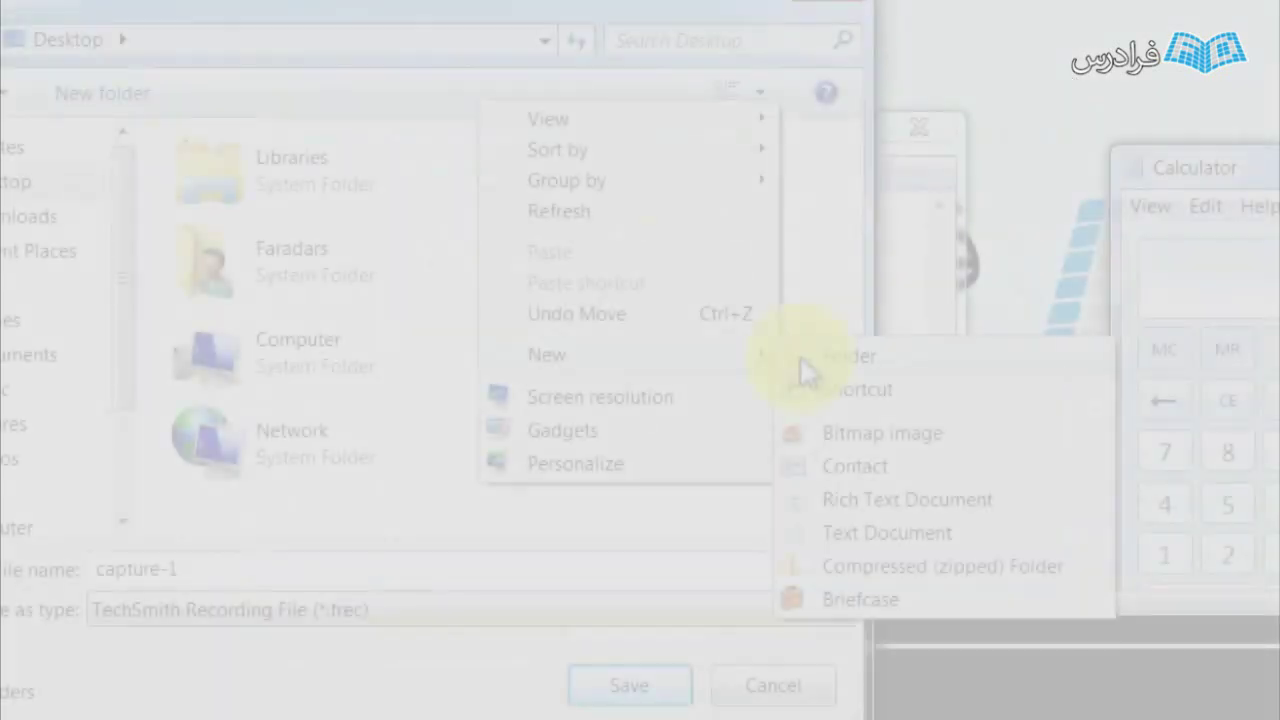
click(801, 358)
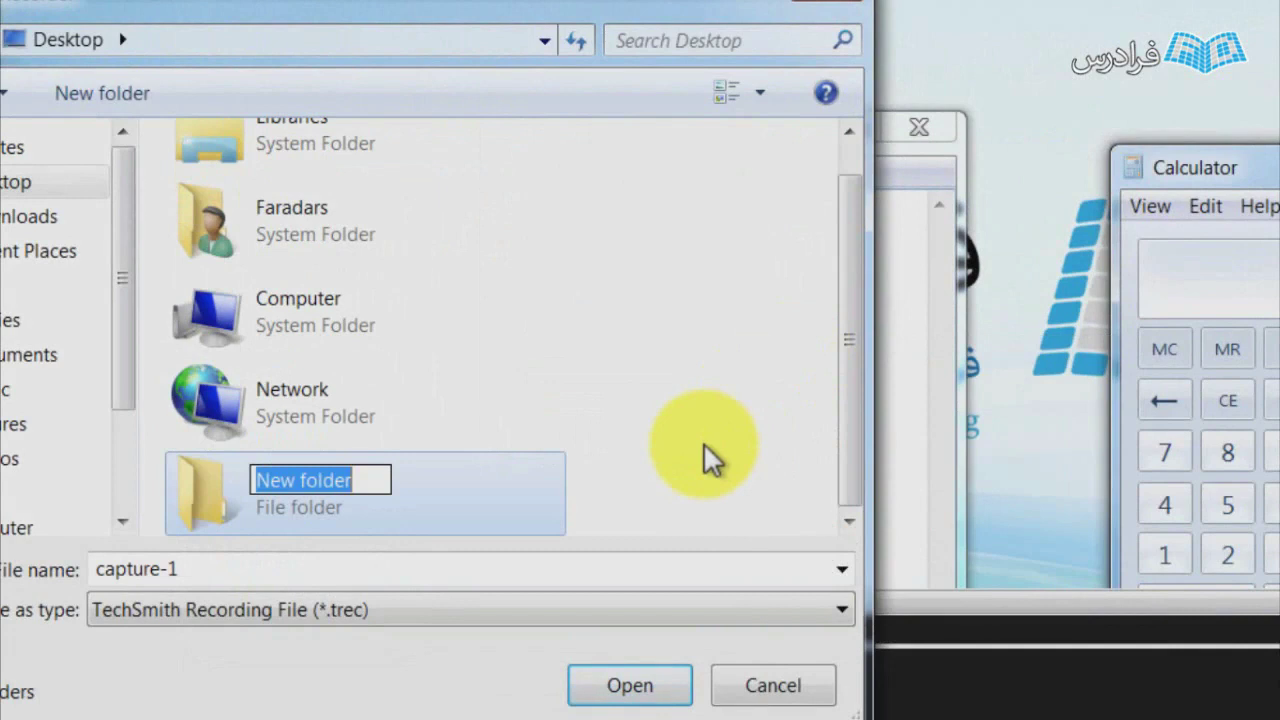
text(calculator)
key(Return)
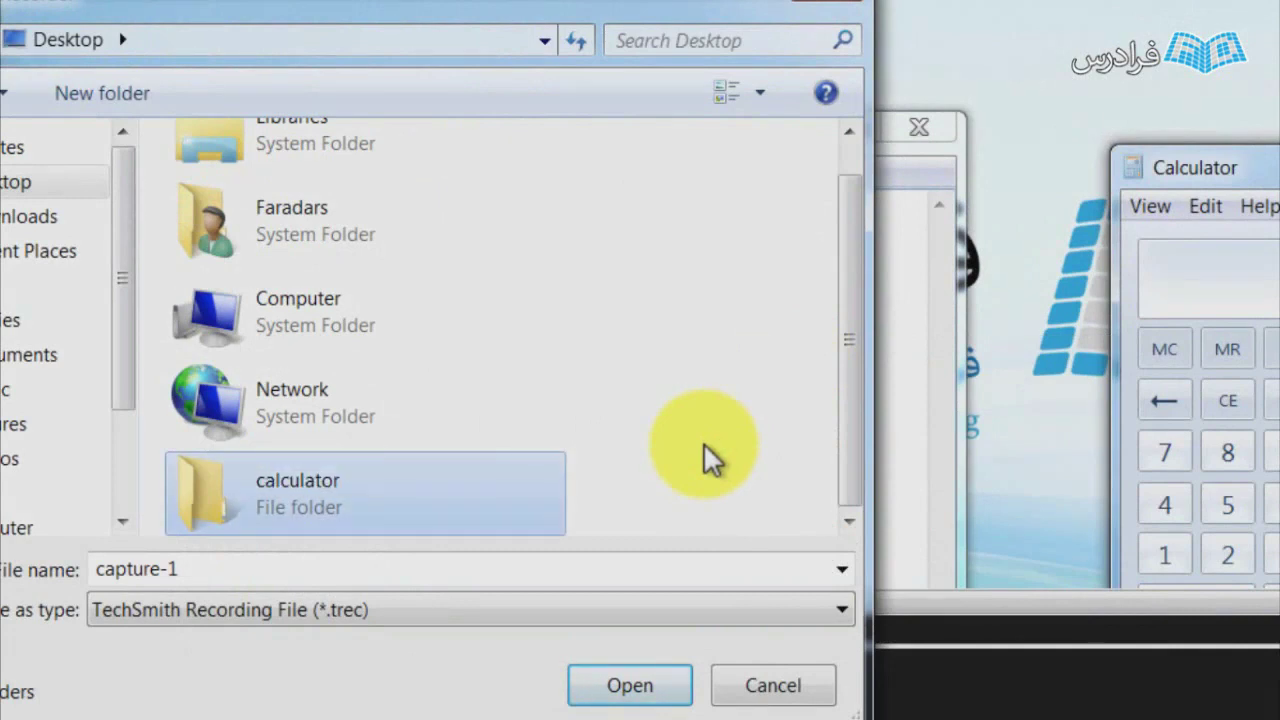
Save the recording as calculator in TechSmith Recording File format inside the new calculator folder.
double_click(497, 525)
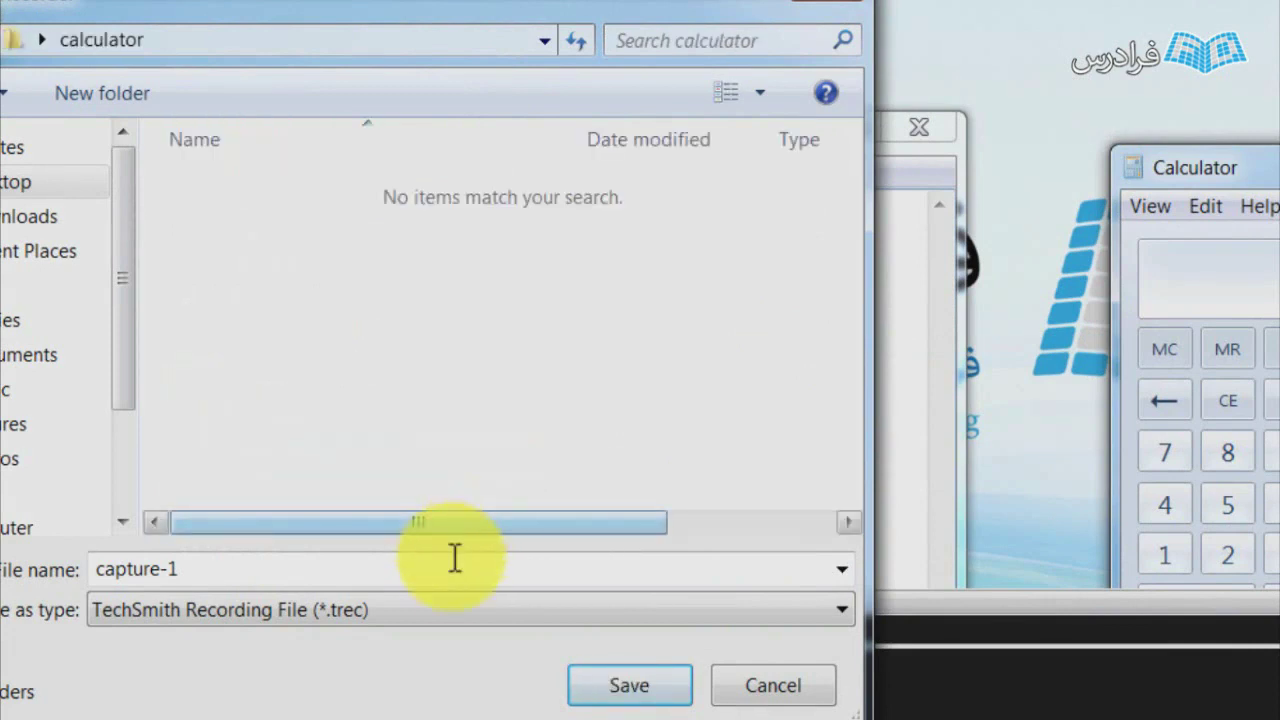
click(455, 558)
drag(455, 558, 66, 585)
text(c)
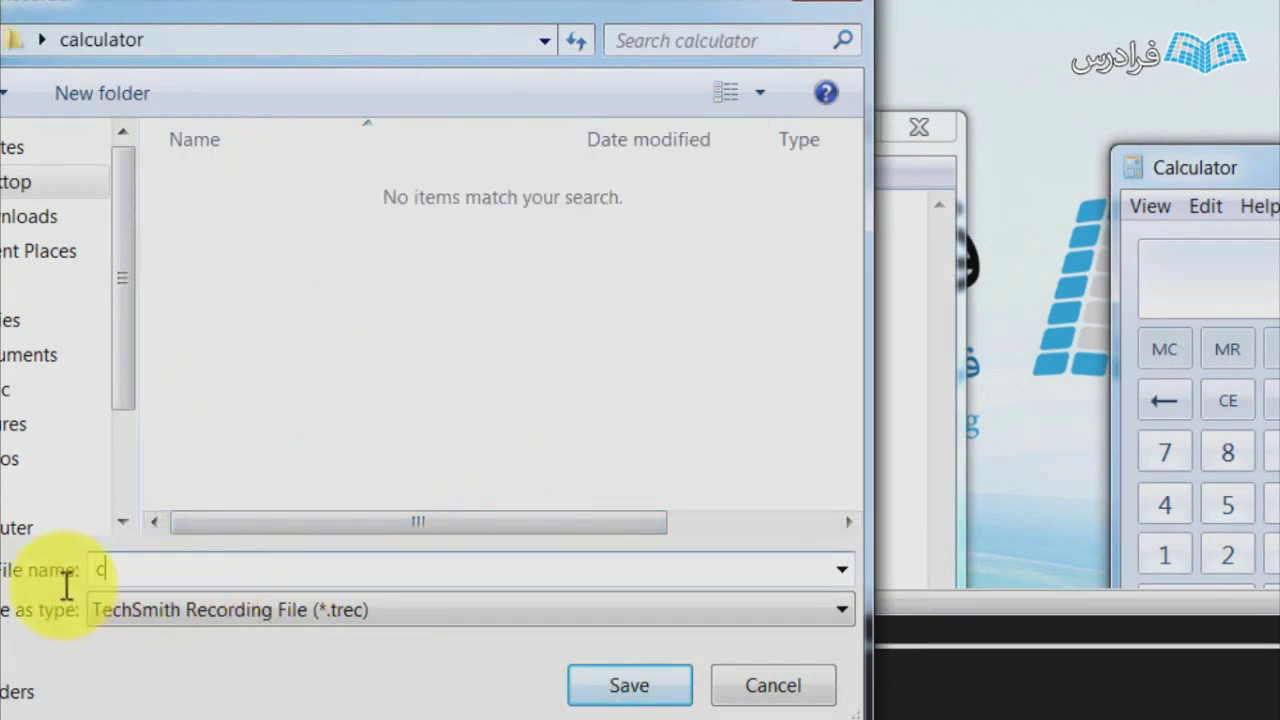
text(alculator)
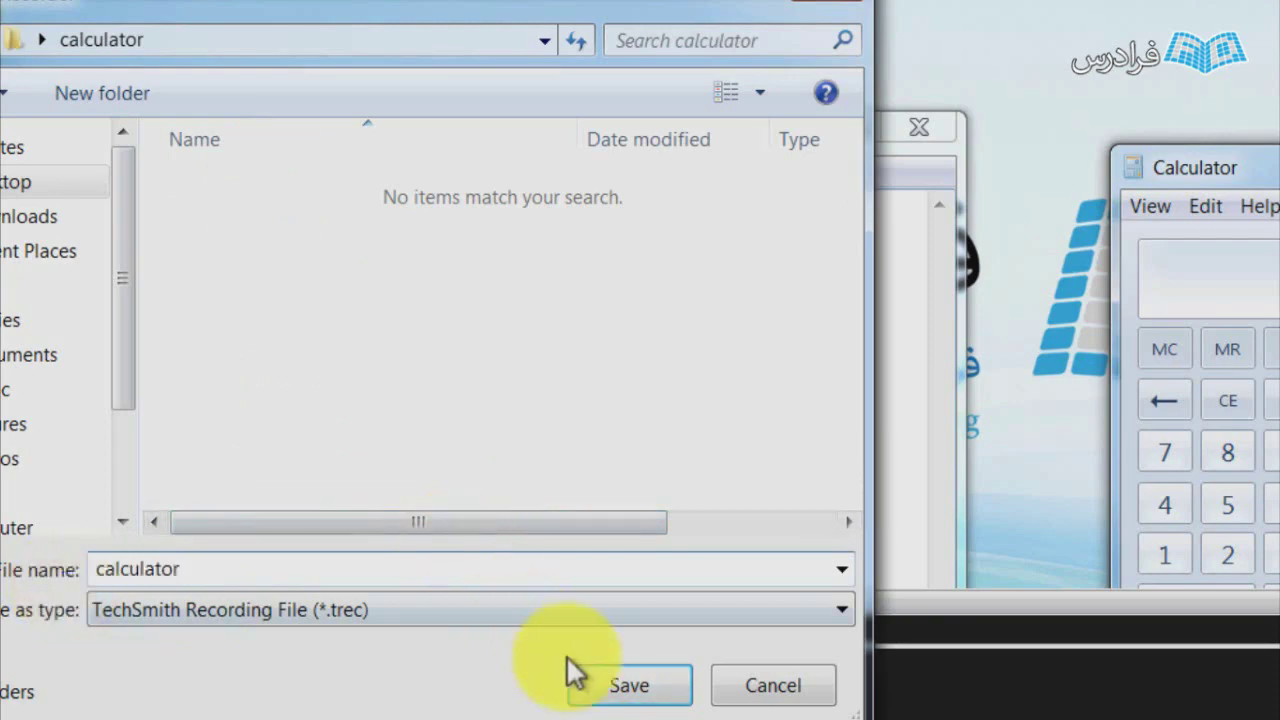
click(618, 688)
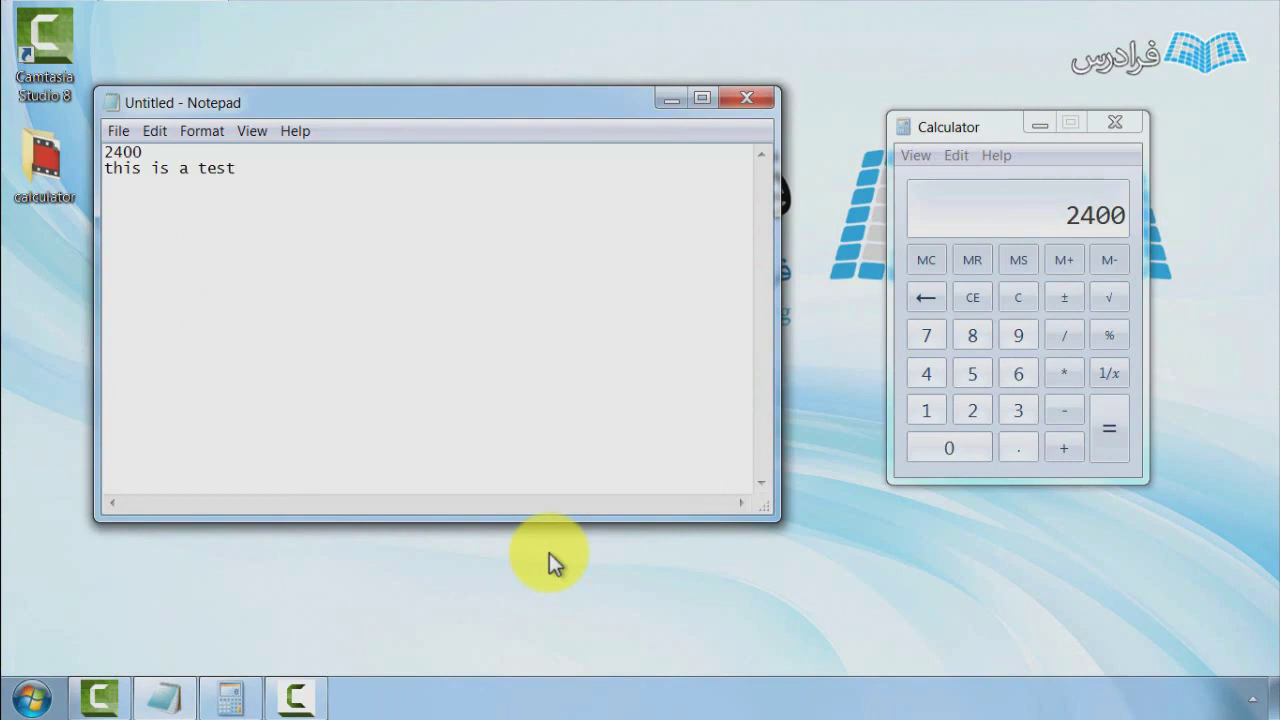
key(F10)
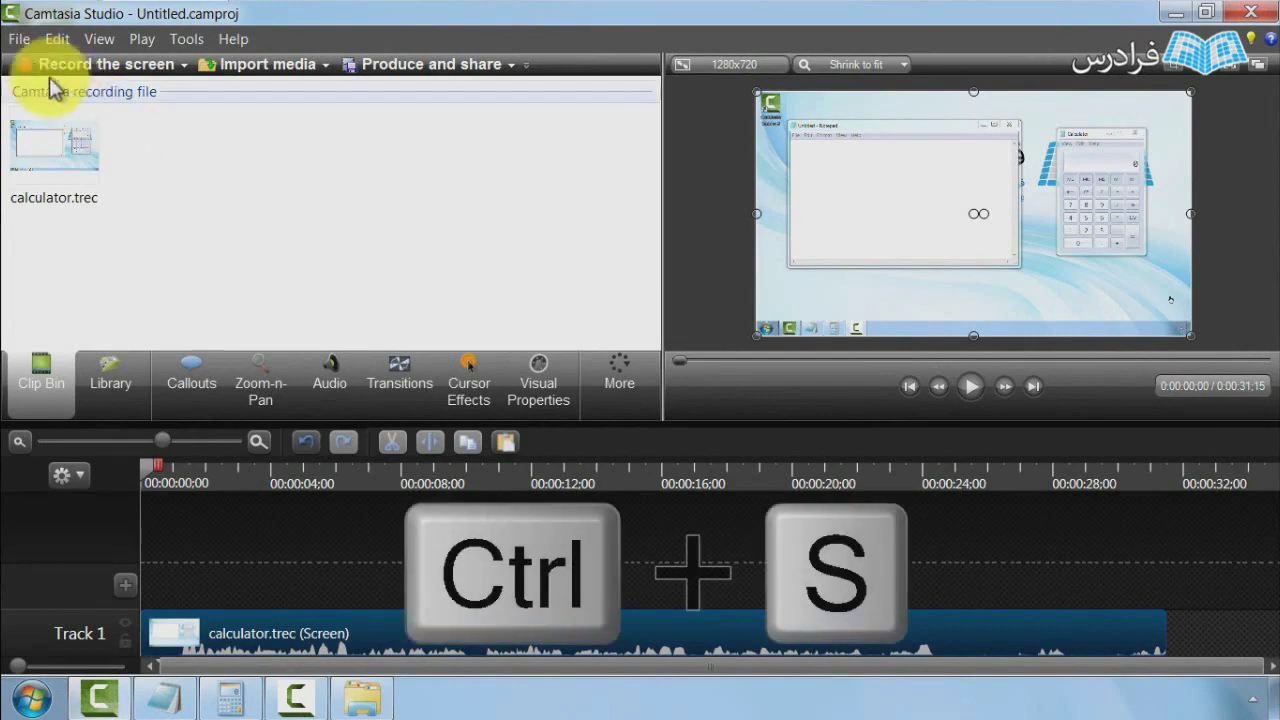
Save the project as calculator project in Camtasia Studio Project format inside the calculator folder on the Desktop.
click(21, 42)
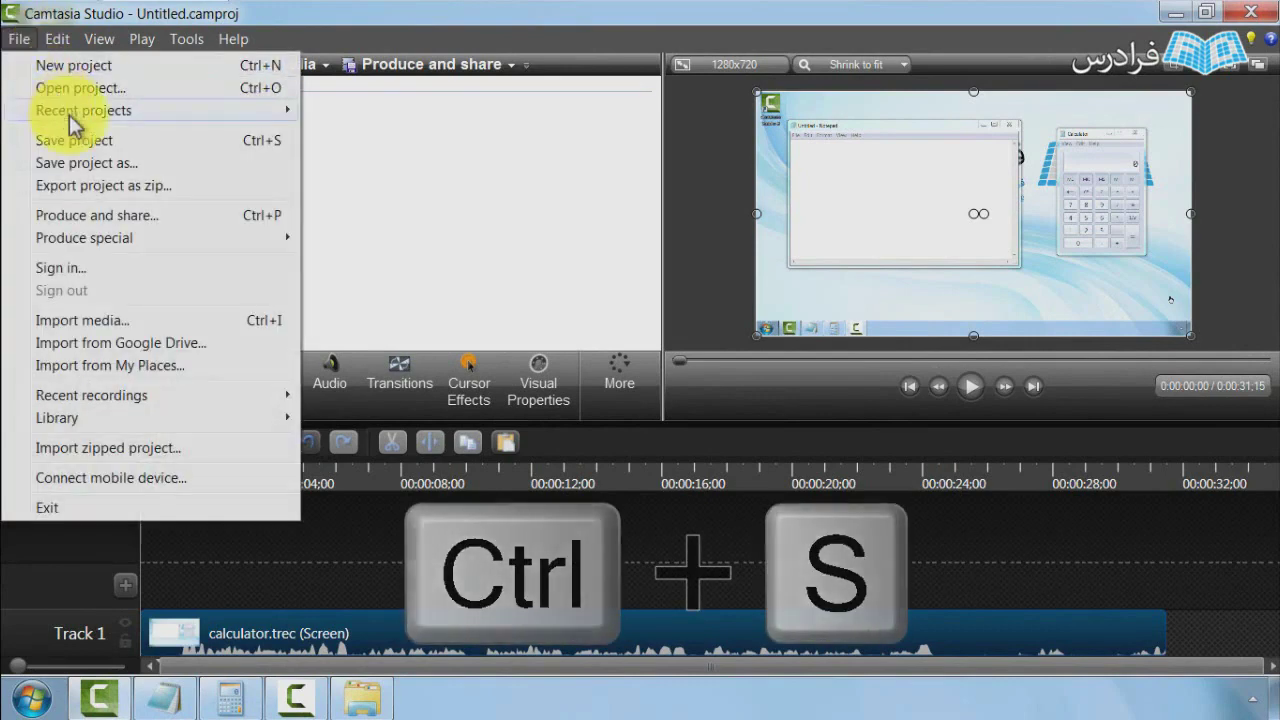
click(84, 142)
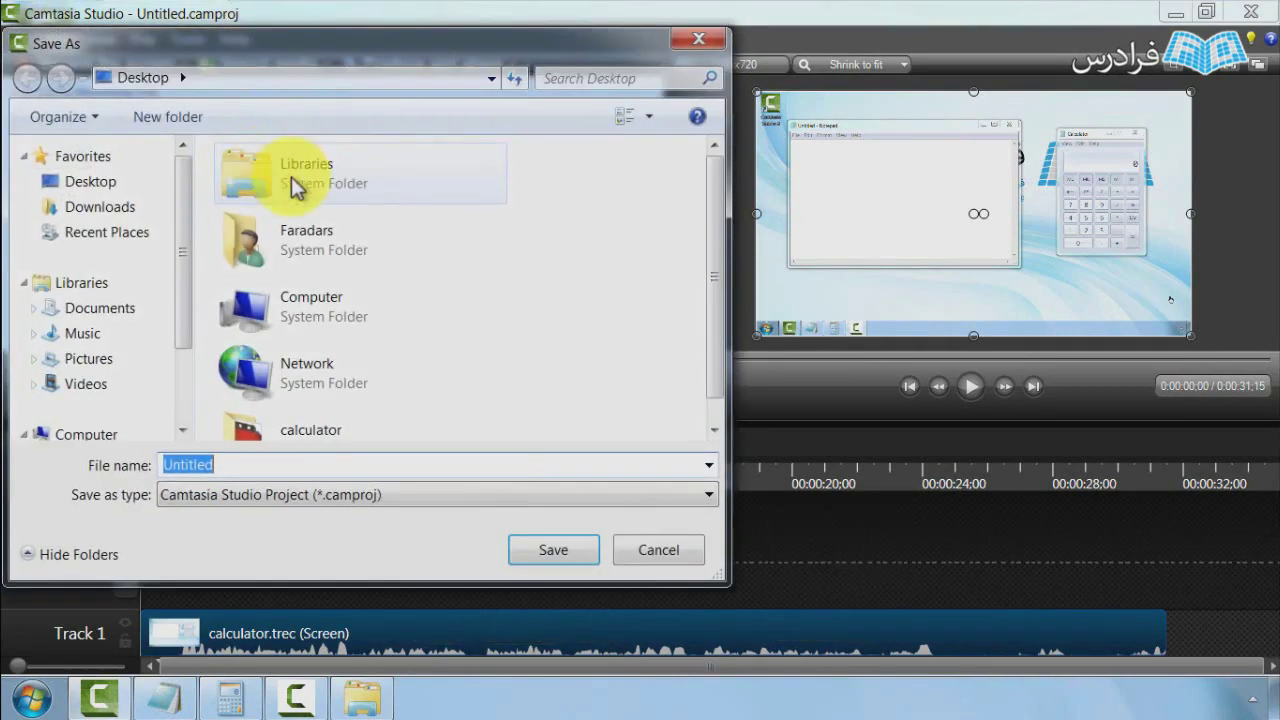
double_click(312, 430)
double_click(281, 463)
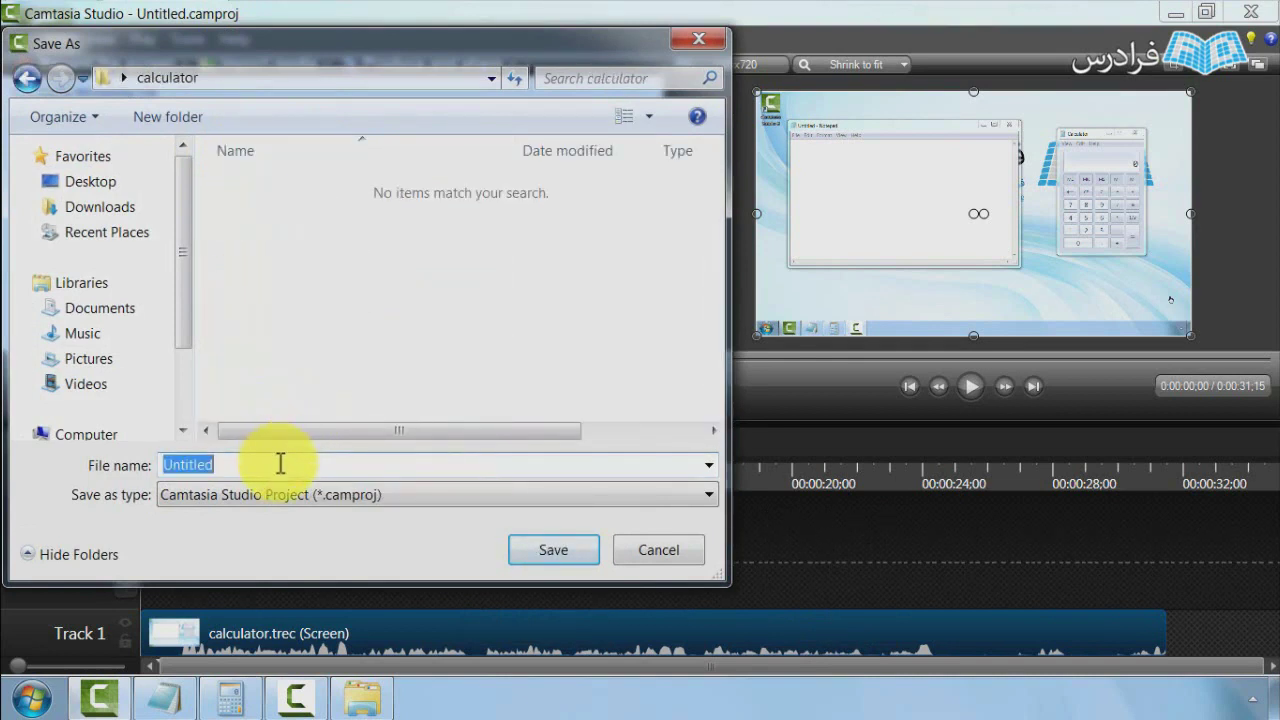
text(c)
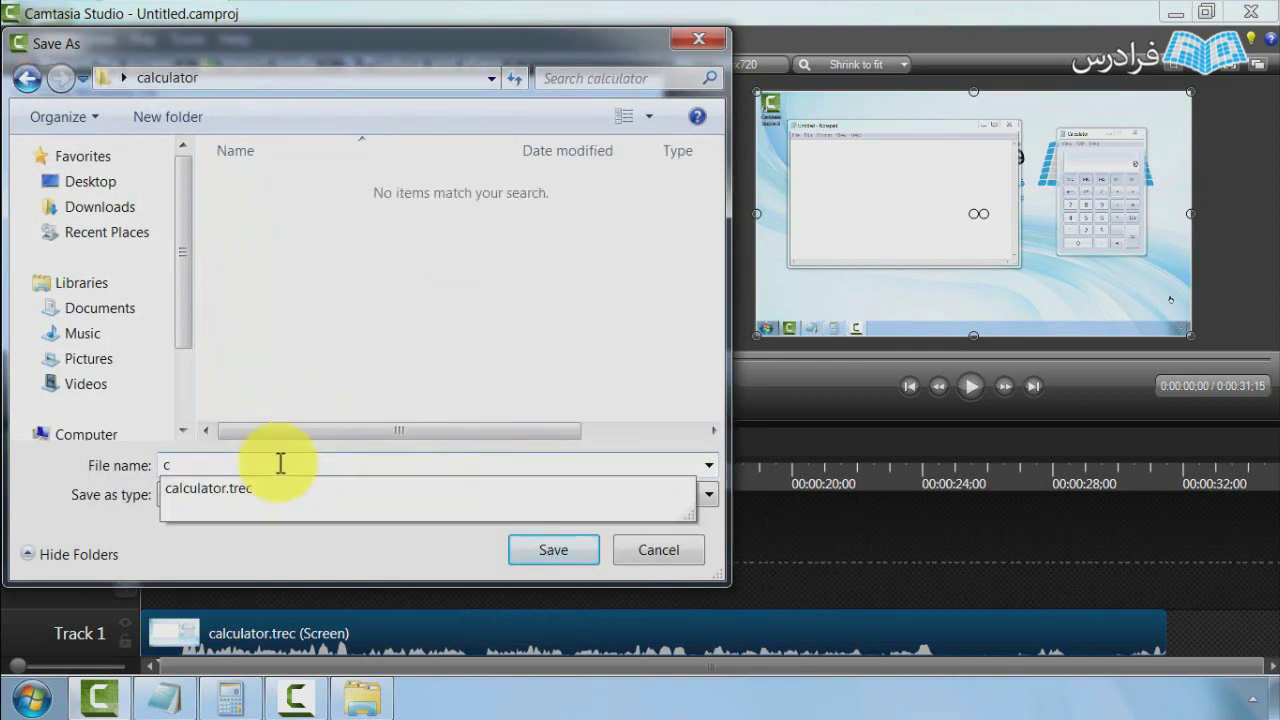
text(alculator proje)
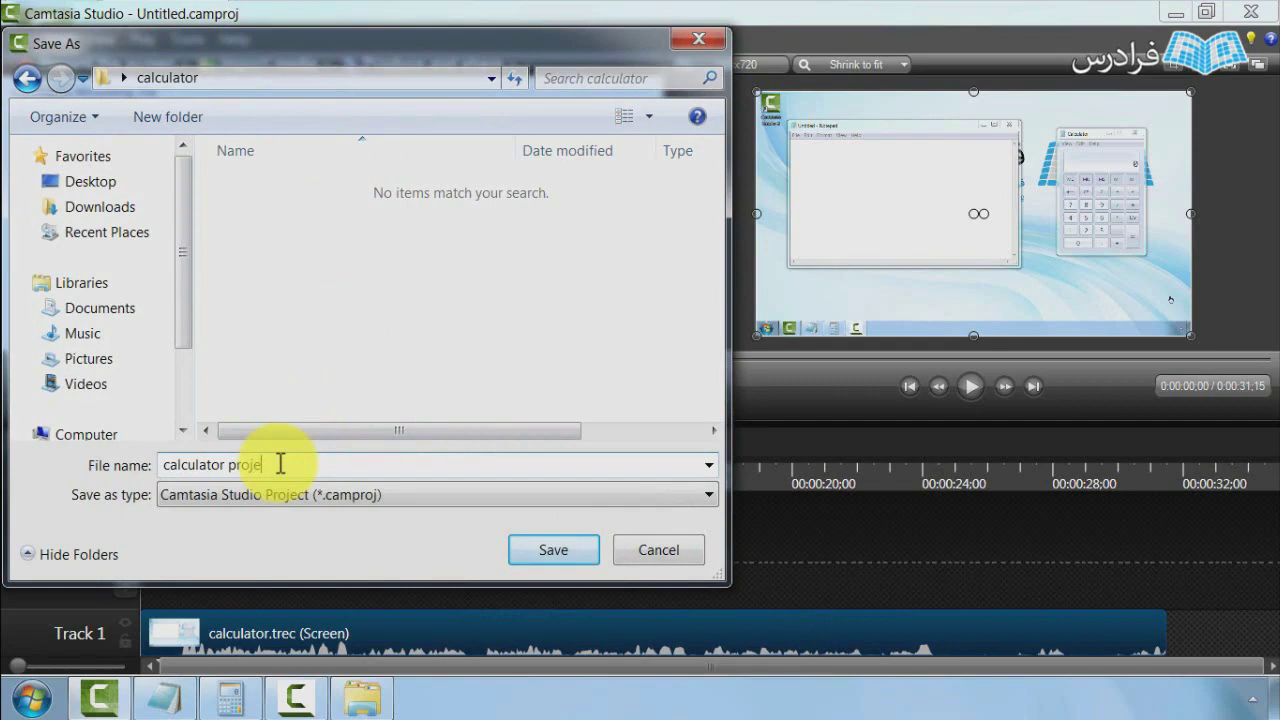
text(ct)
click(527, 548)
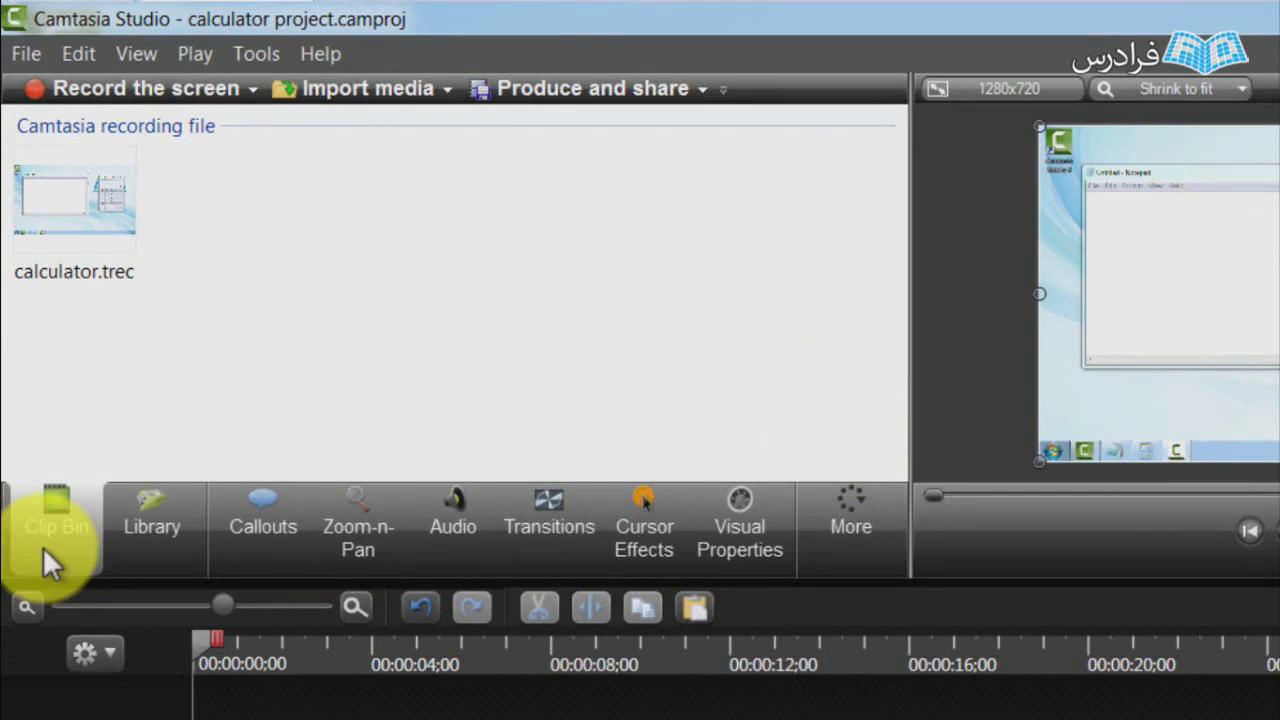
Look through the Clip Bin and the Library's music folders, including Bare Knuckles and Blues Country.
click(43, 547)
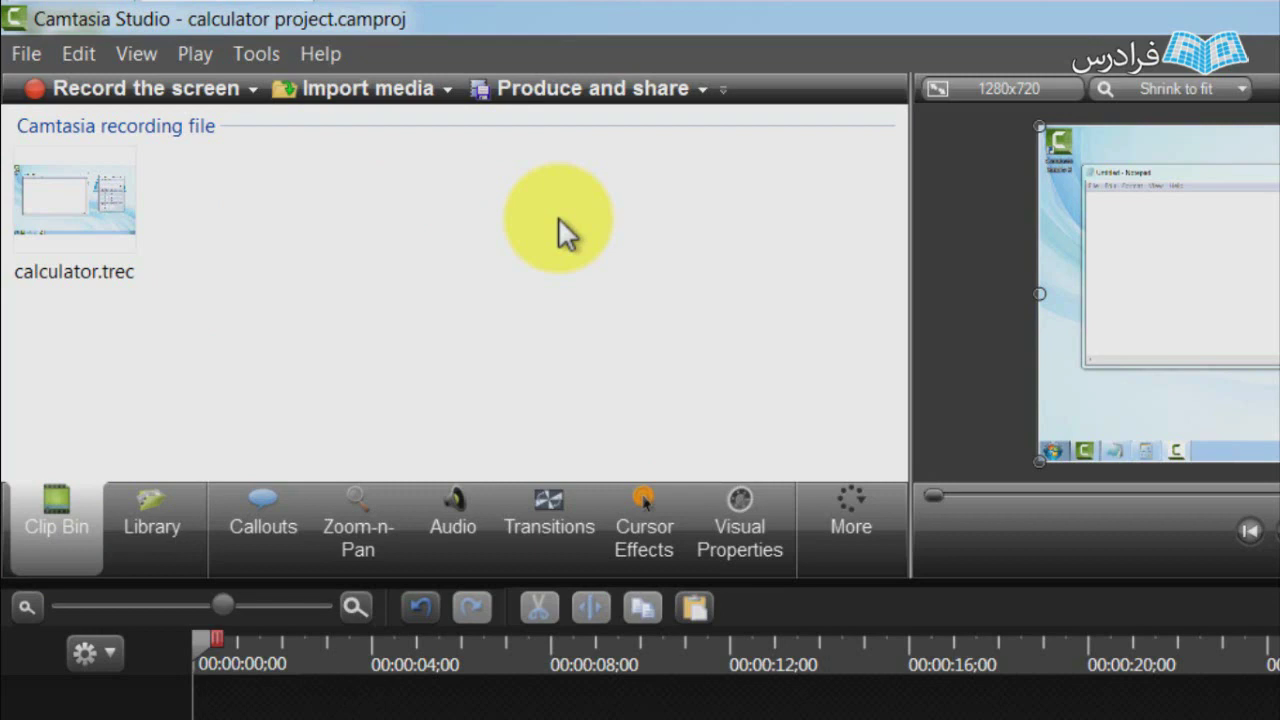
click(152, 528)
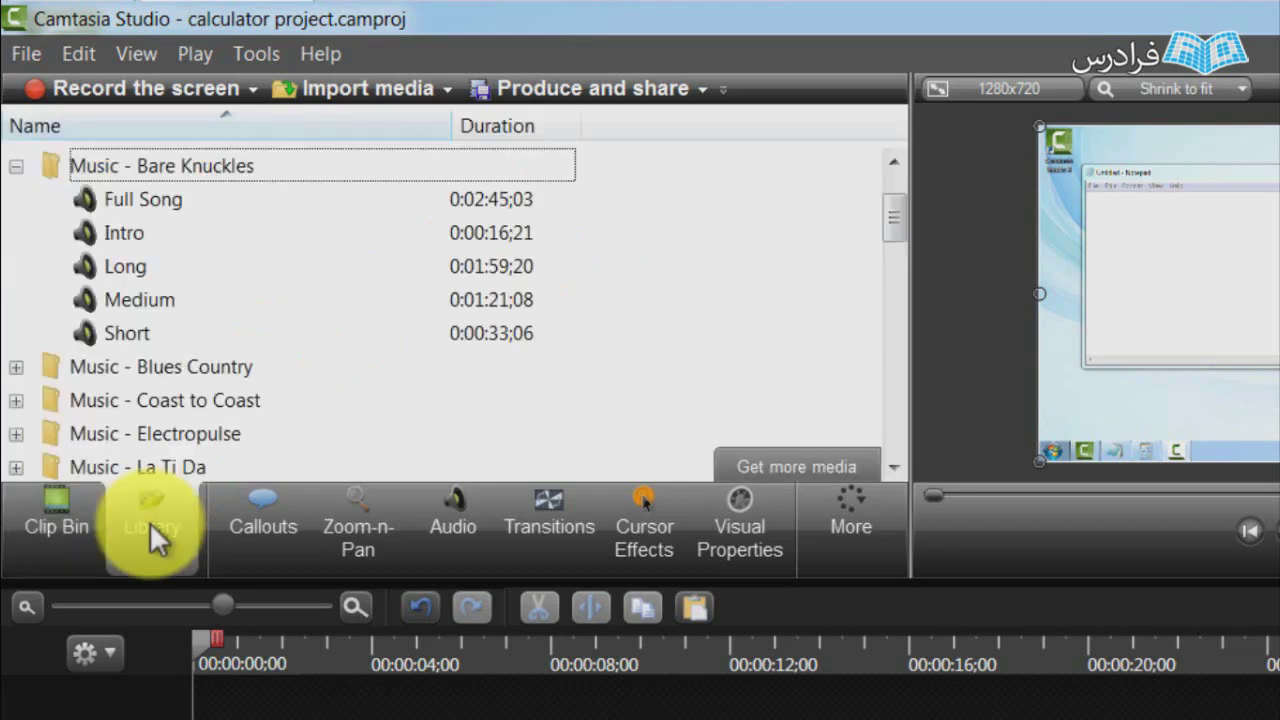
click(129, 334)
scroll(100, 337, down, 1)
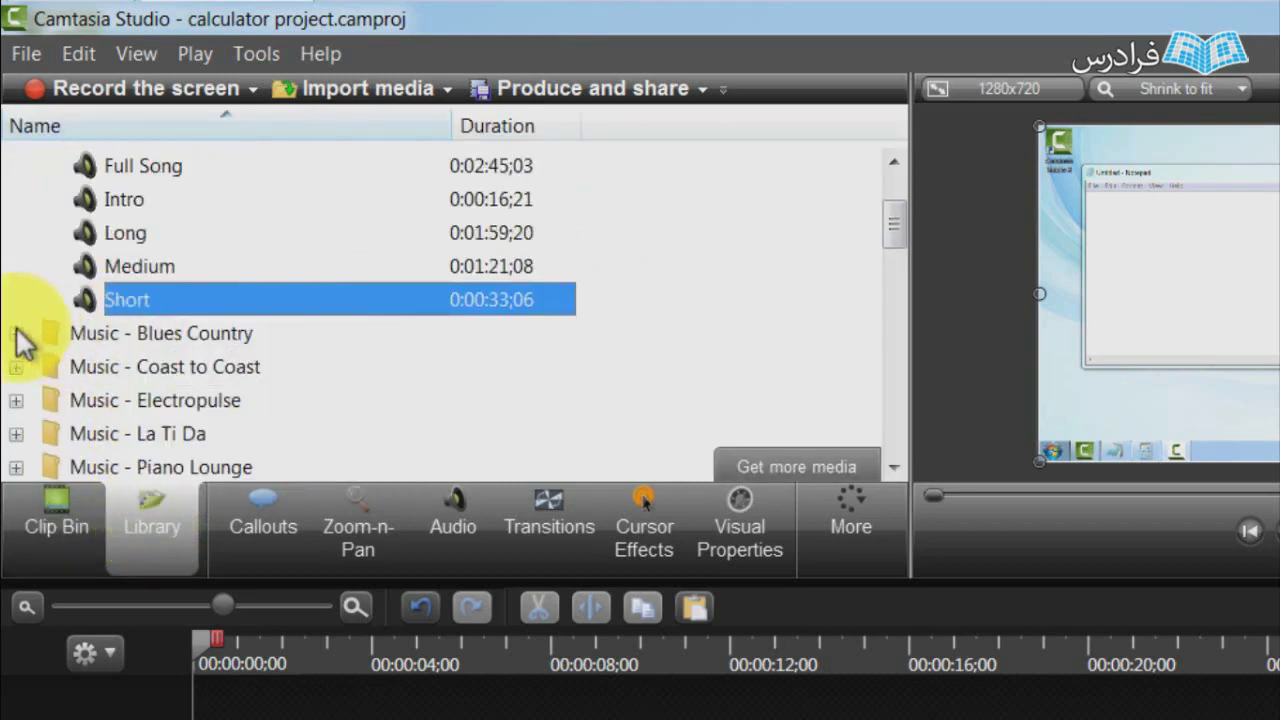
click(18, 336)
click(17, 268)
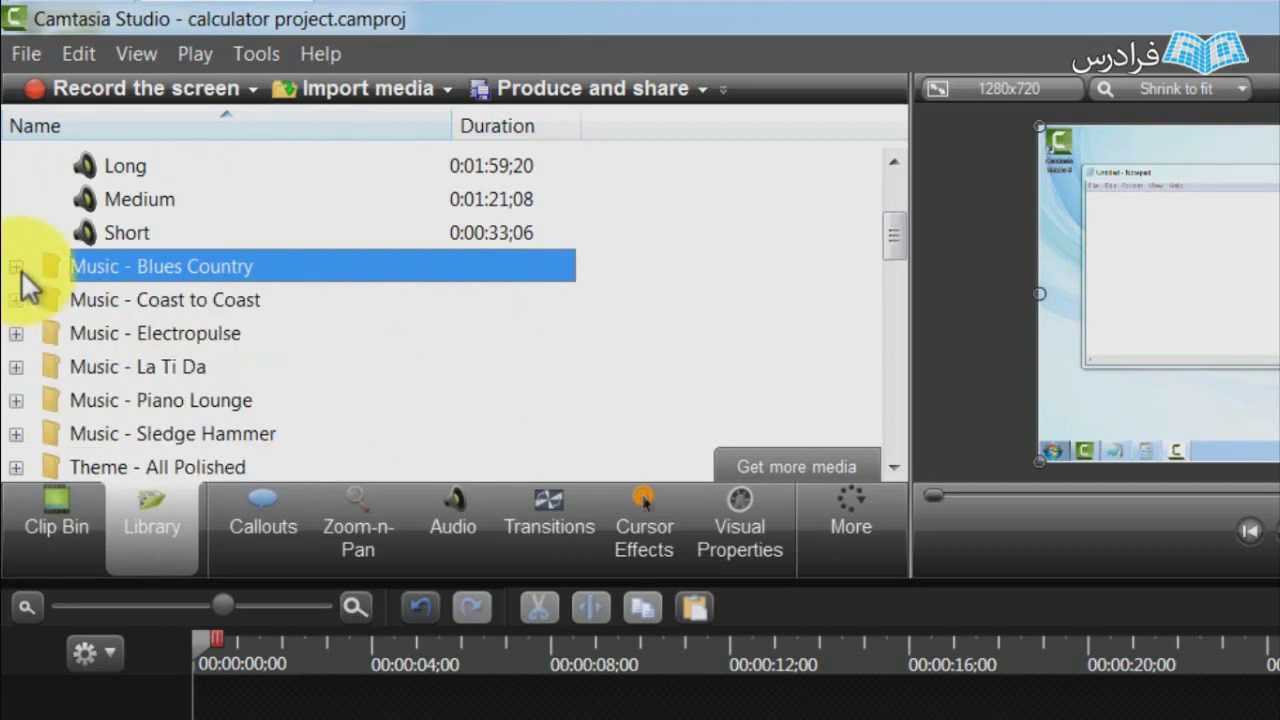
Browse the Library's theme folders, collapsing Calling Lights and examining the contents of Behind a Cloud.
scroll(415, 285, down, 3)
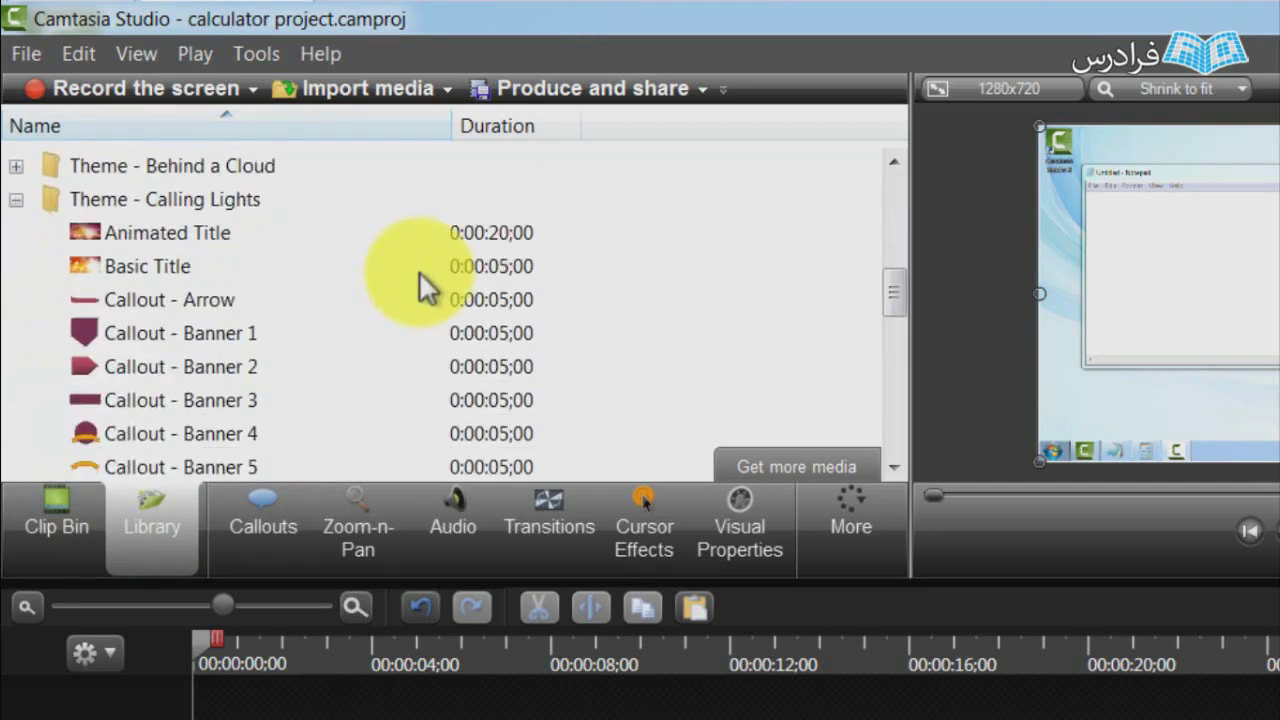
click(16, 199)
scroll(300, 294, down, 2)
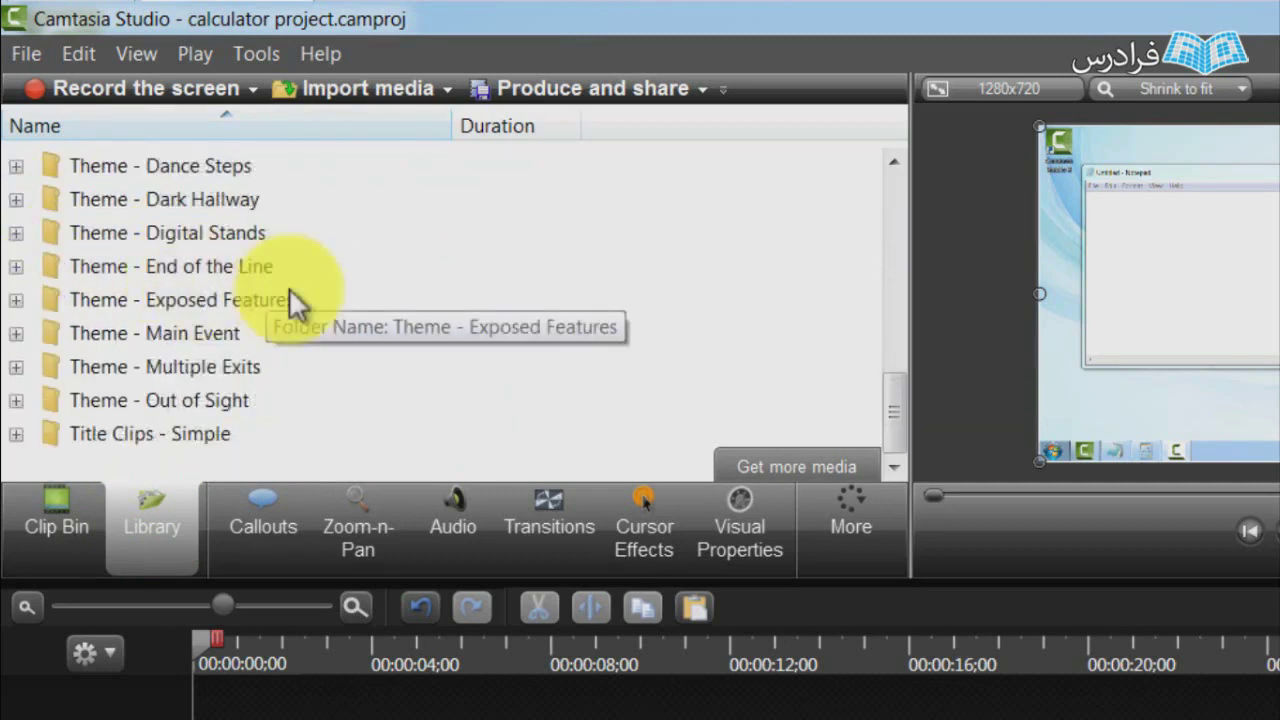
scroll(381, 292, up, 2)
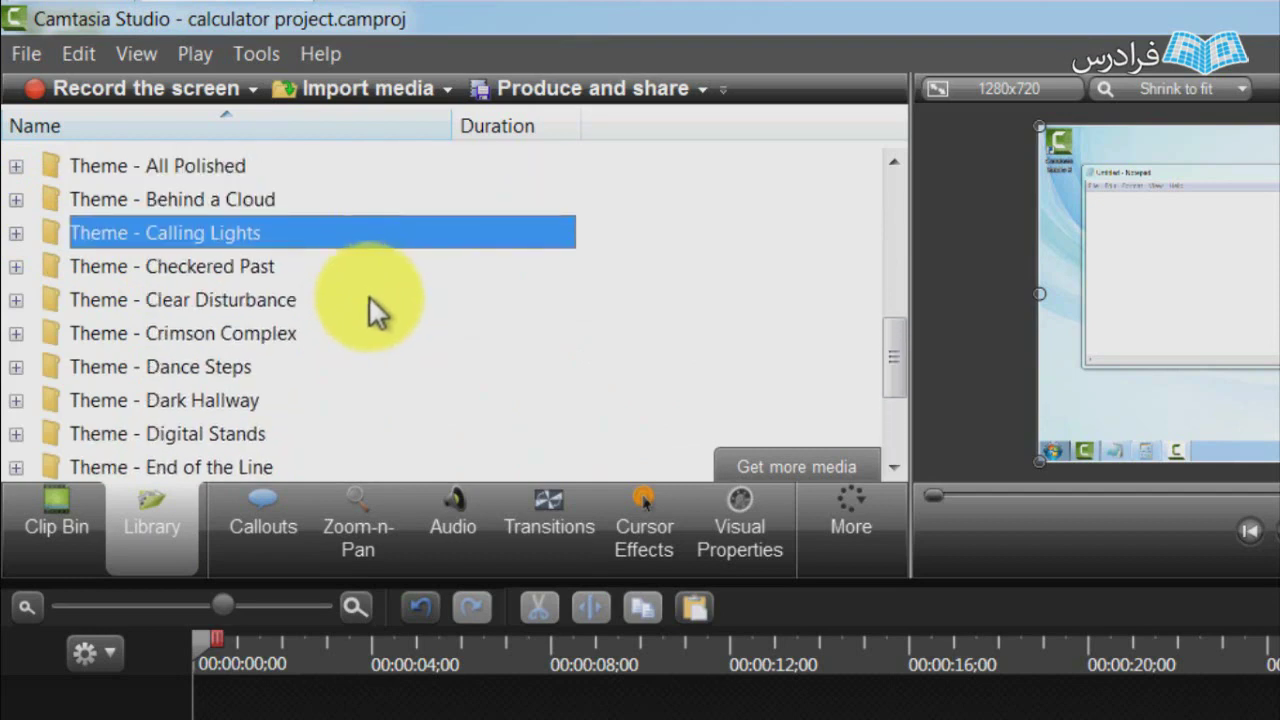
click(16, 200)
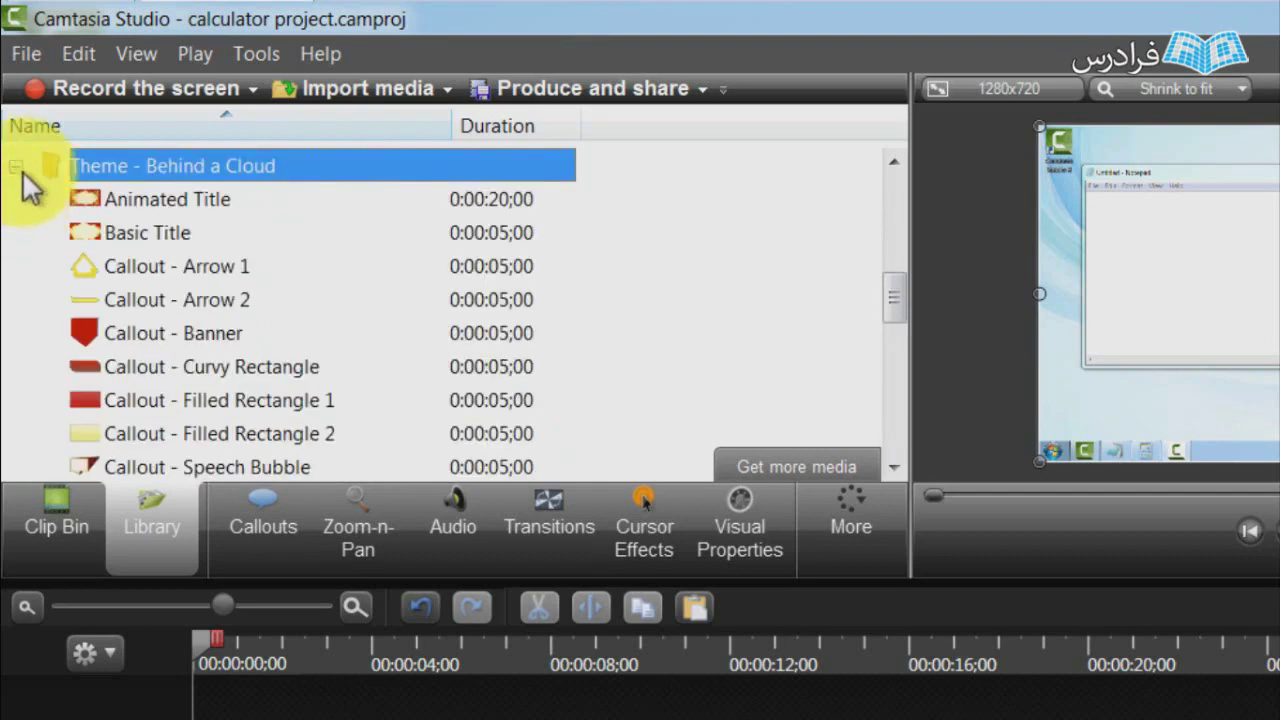
click(17, 167)
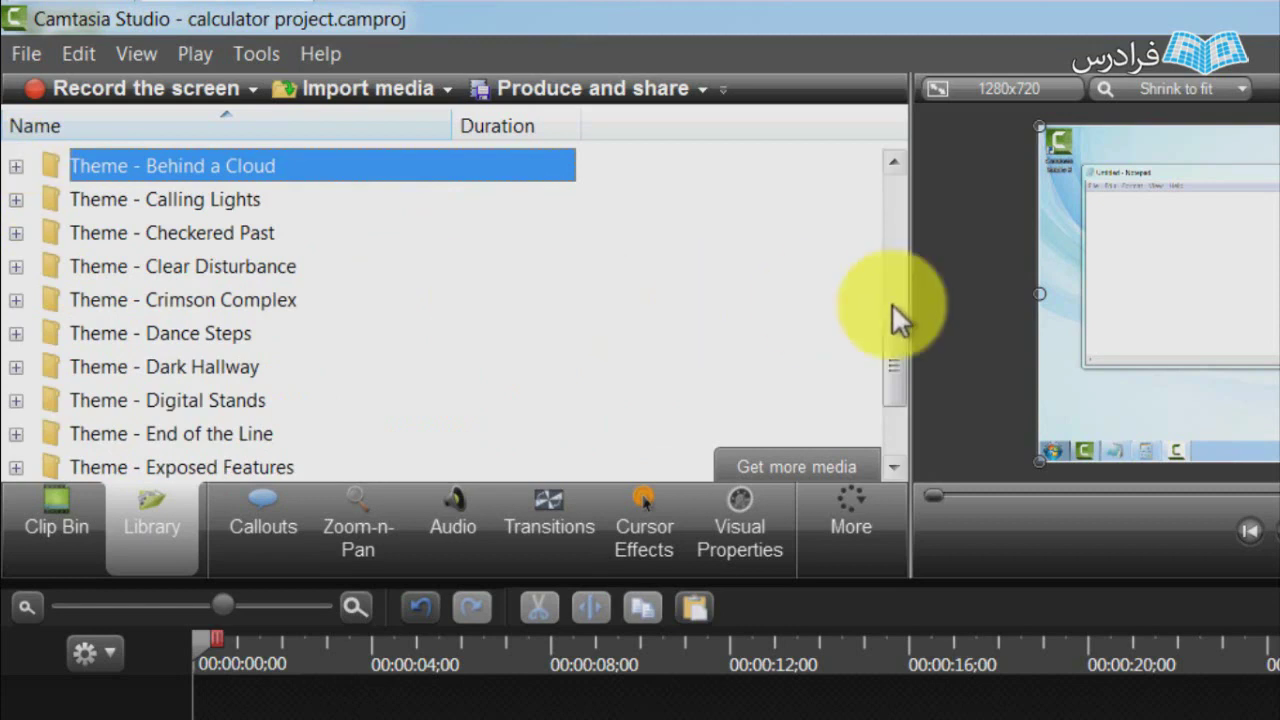
Collapse the Bare Knuckles music folder and view the list of additional editing tools.
drag(890, 345, 900, 200)
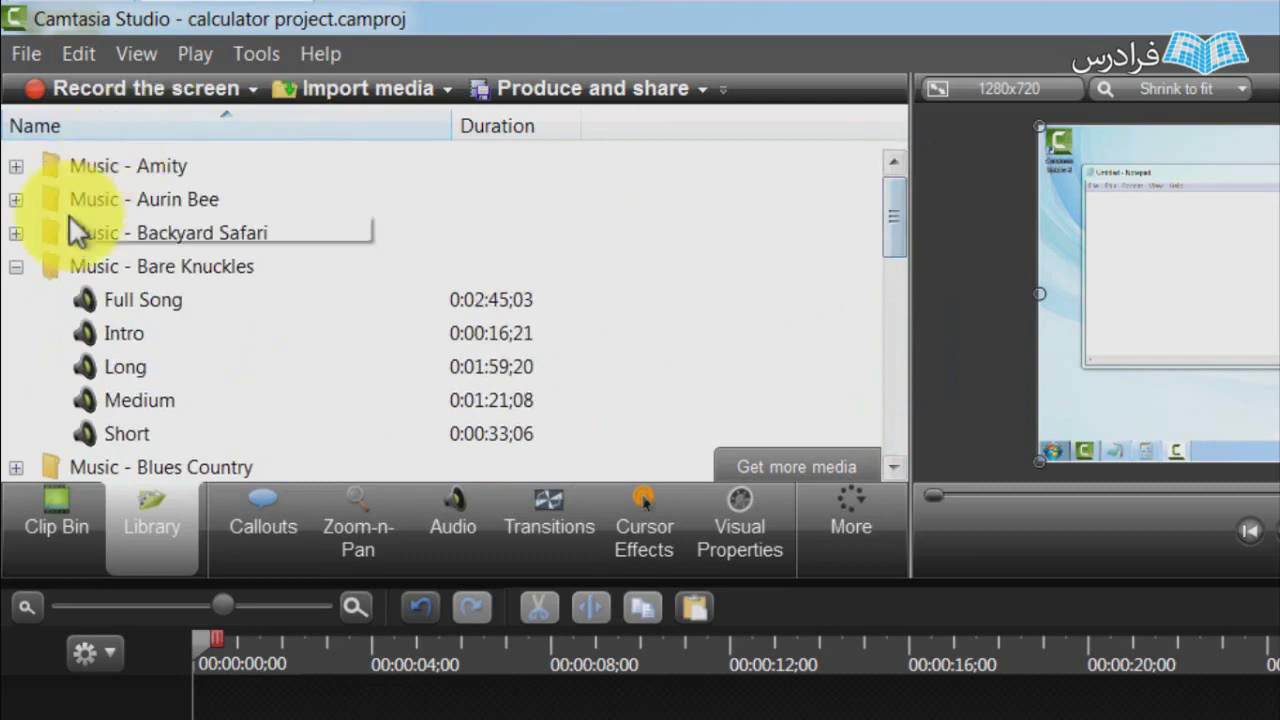
click(16, 266)
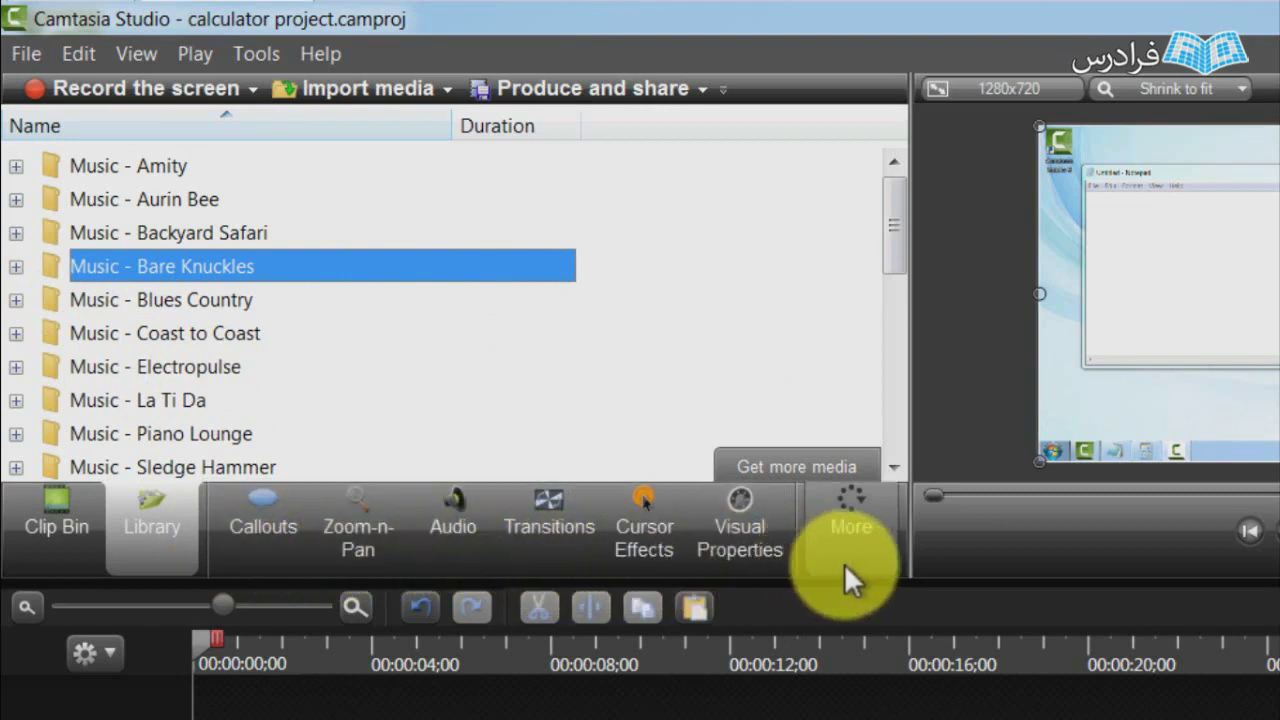
click(881, 565)
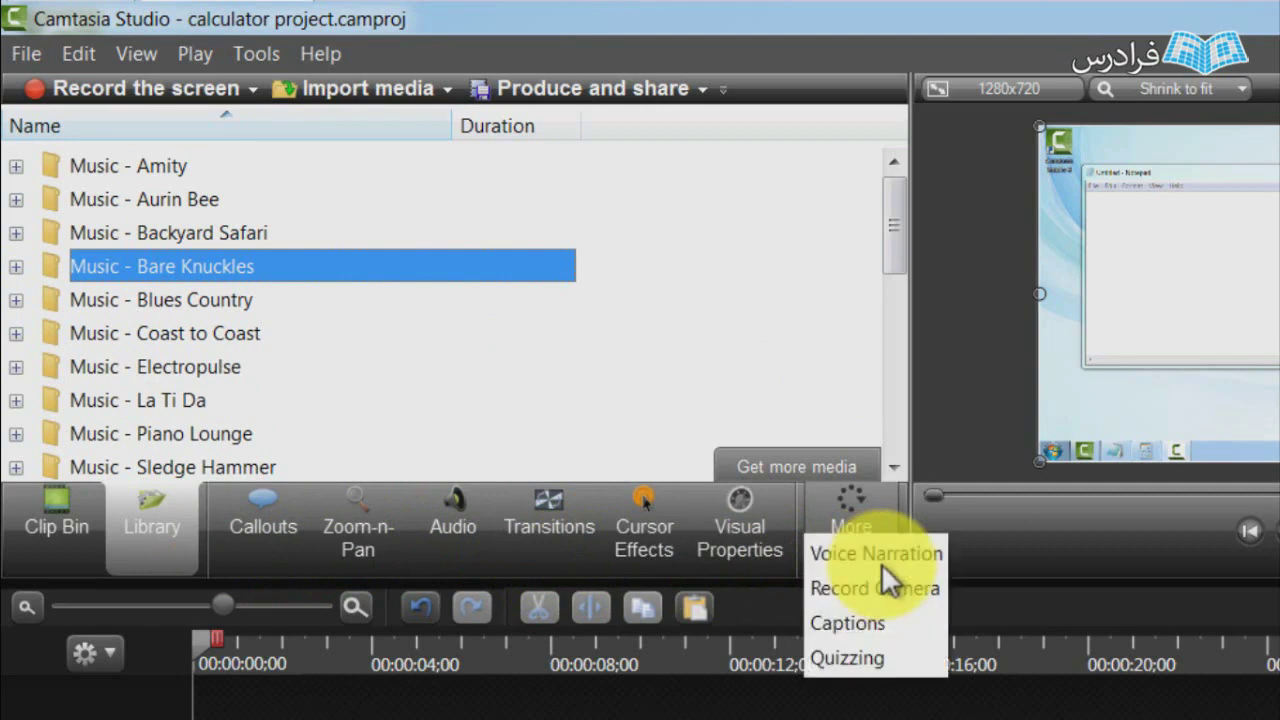
click(843, 425)
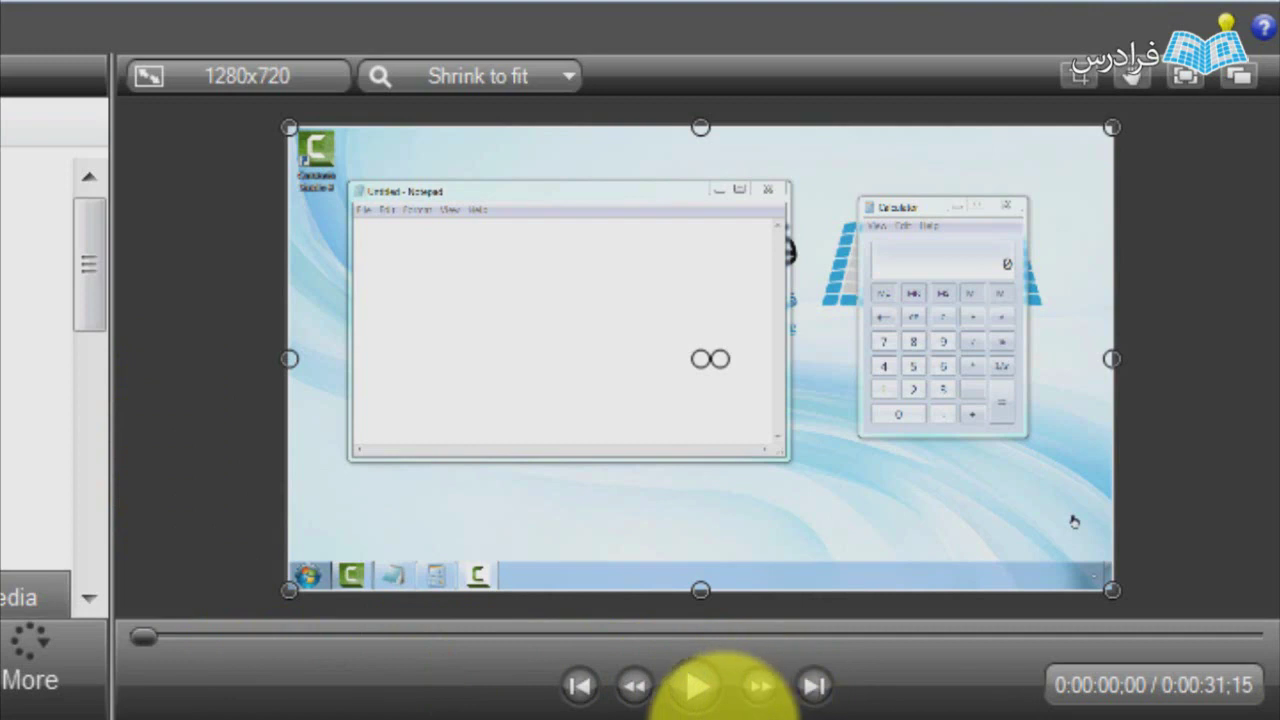
Try out moving, resizing and rotating the recording clip on the preview canvas.
drag(637, 372, 636, 374)
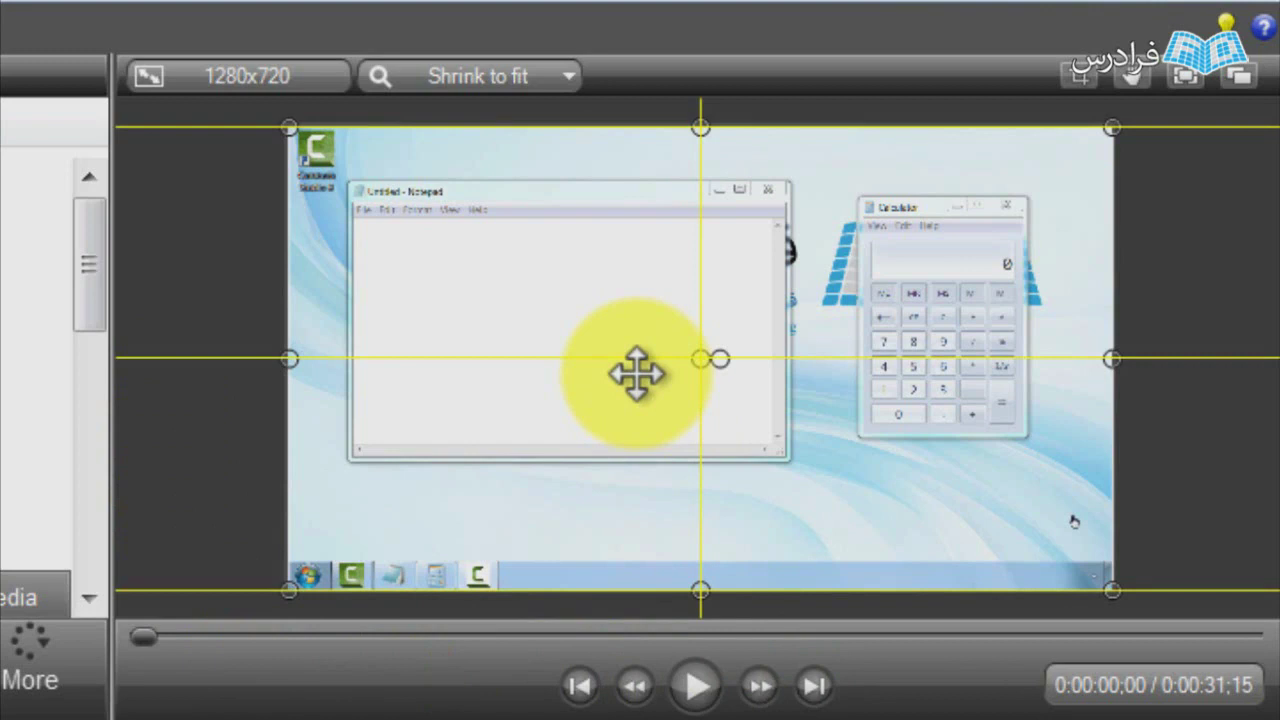
mouse_move(637, 372)
mouse_down()
mouse_move(678, 390)
mouse_move(637, 375)
mouse_up()
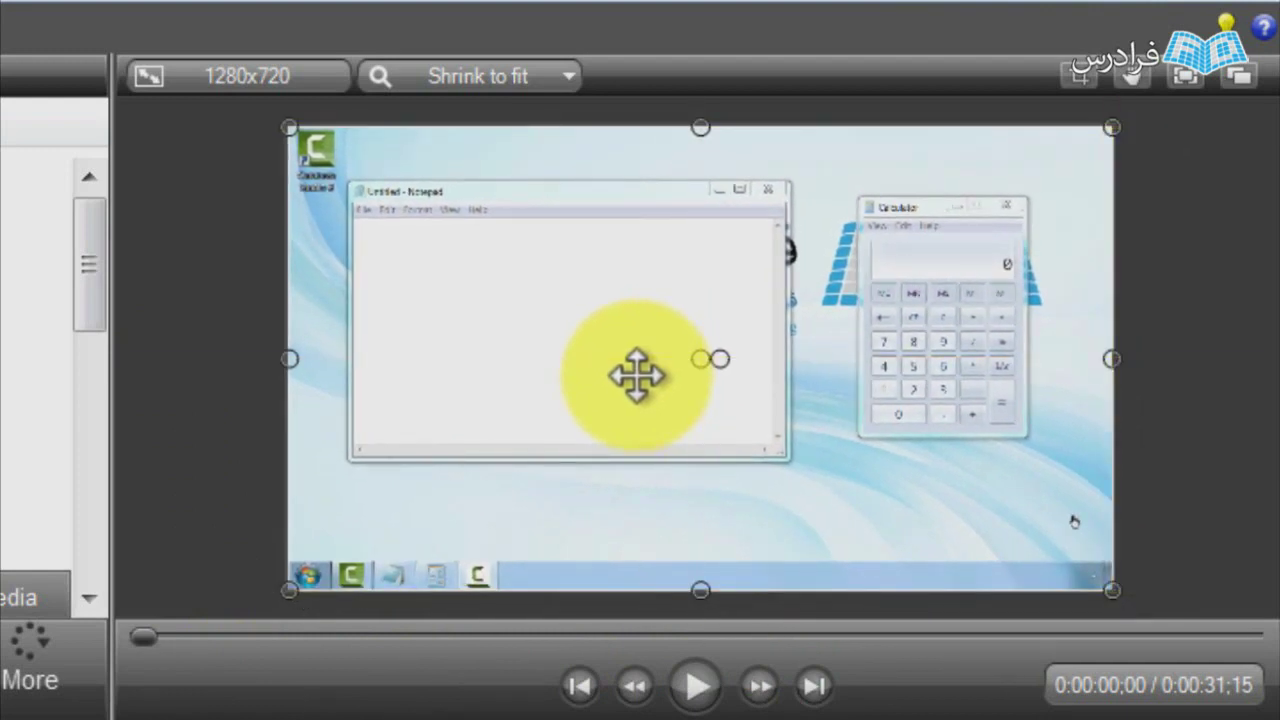
mouse_move(637, 375)
mouse_down()
mouse_move(603, 383)
mouse_move(636, 375)
mouse_up()
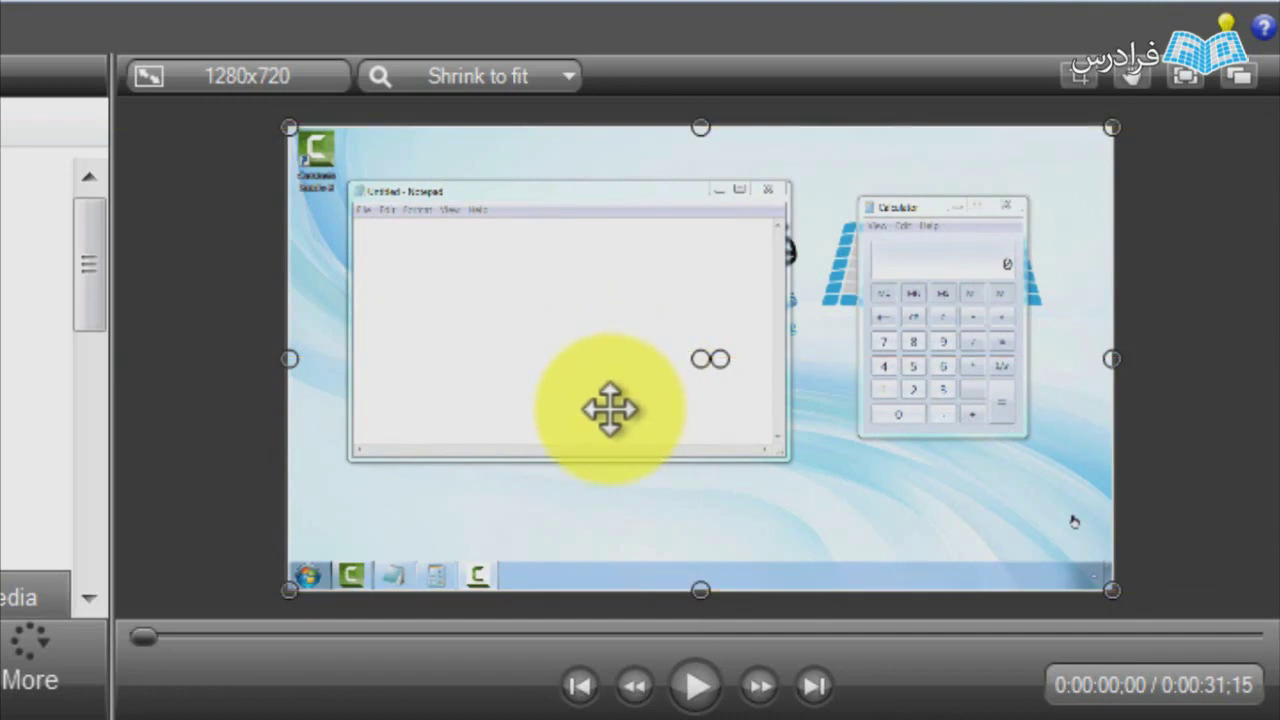
mouse_move(1112, 590)
mouse_down()
mouse_move(1012, 510)
mouse_move(1112, 590)
mouse_up()
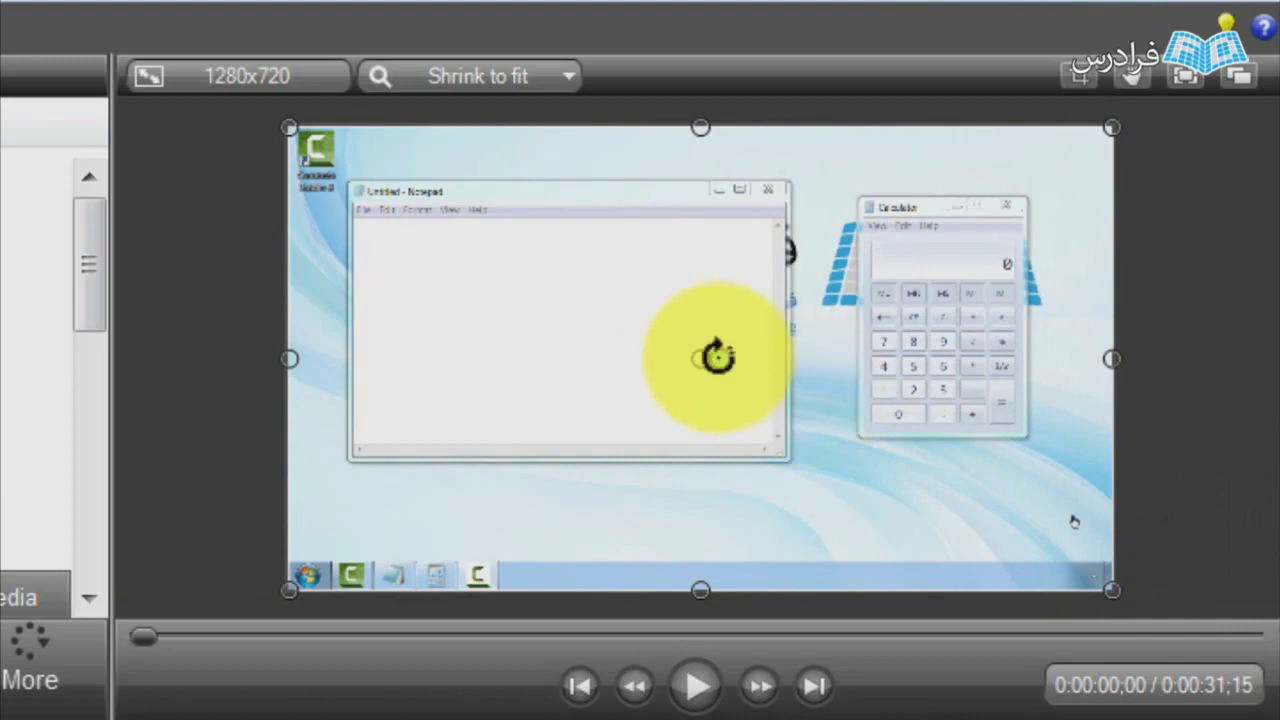
mouse_move(714, 357)
mouse_down()
mouse_move(718, 340)
mouse_move(735, 357)
mouse_up()
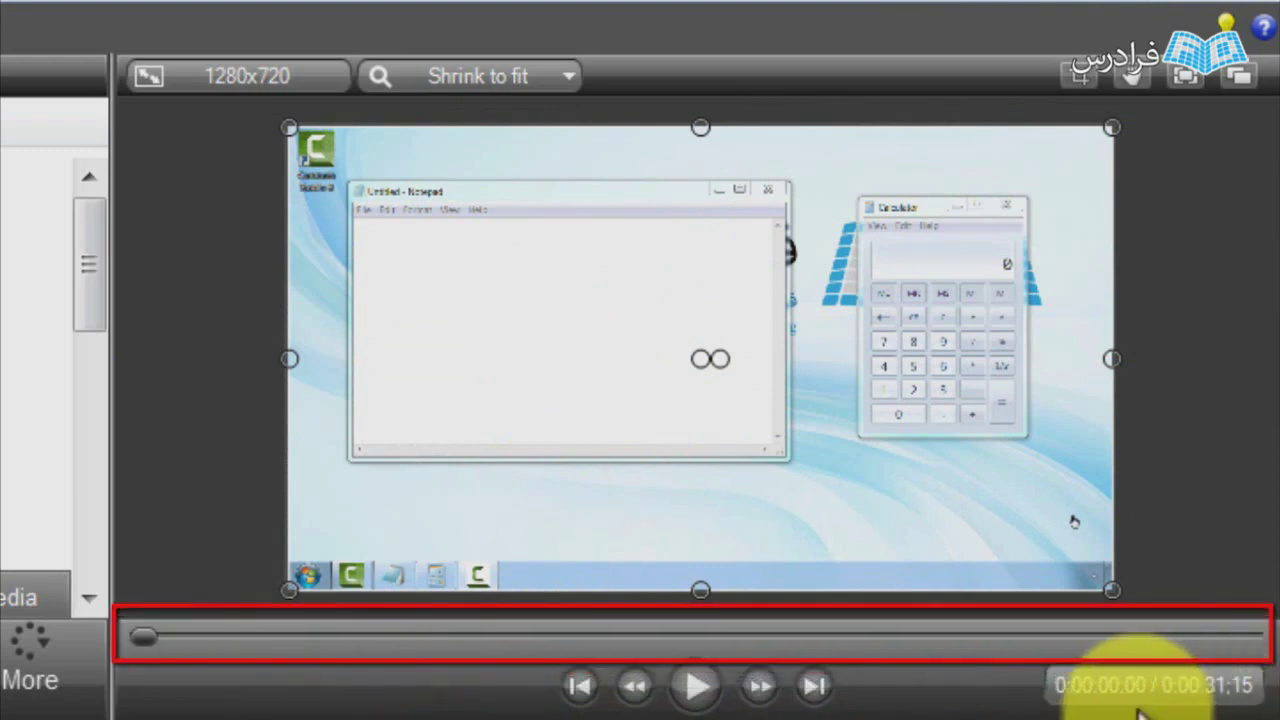
Move the preview playback position to 0:00:17;26 and check the canvas zoom options.
drag(145, 637, 779, 648)
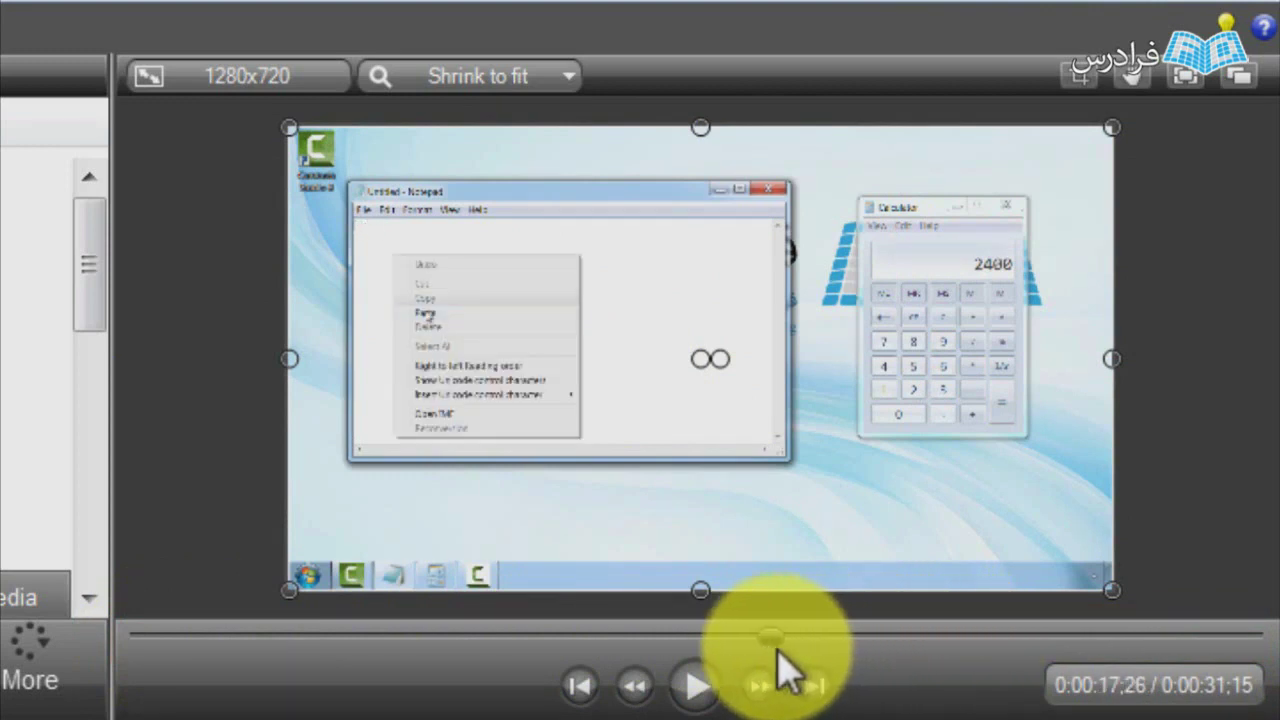
click(535, 88)
click(522, 118)
click(514, 80)
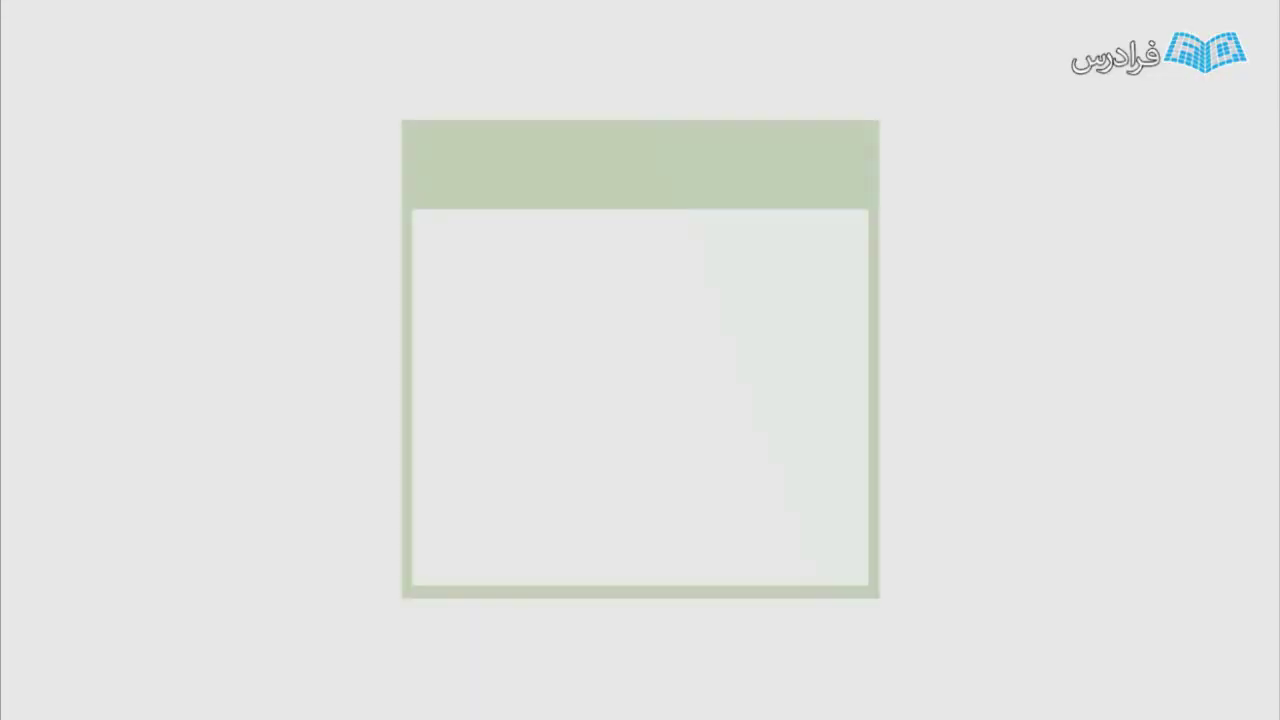
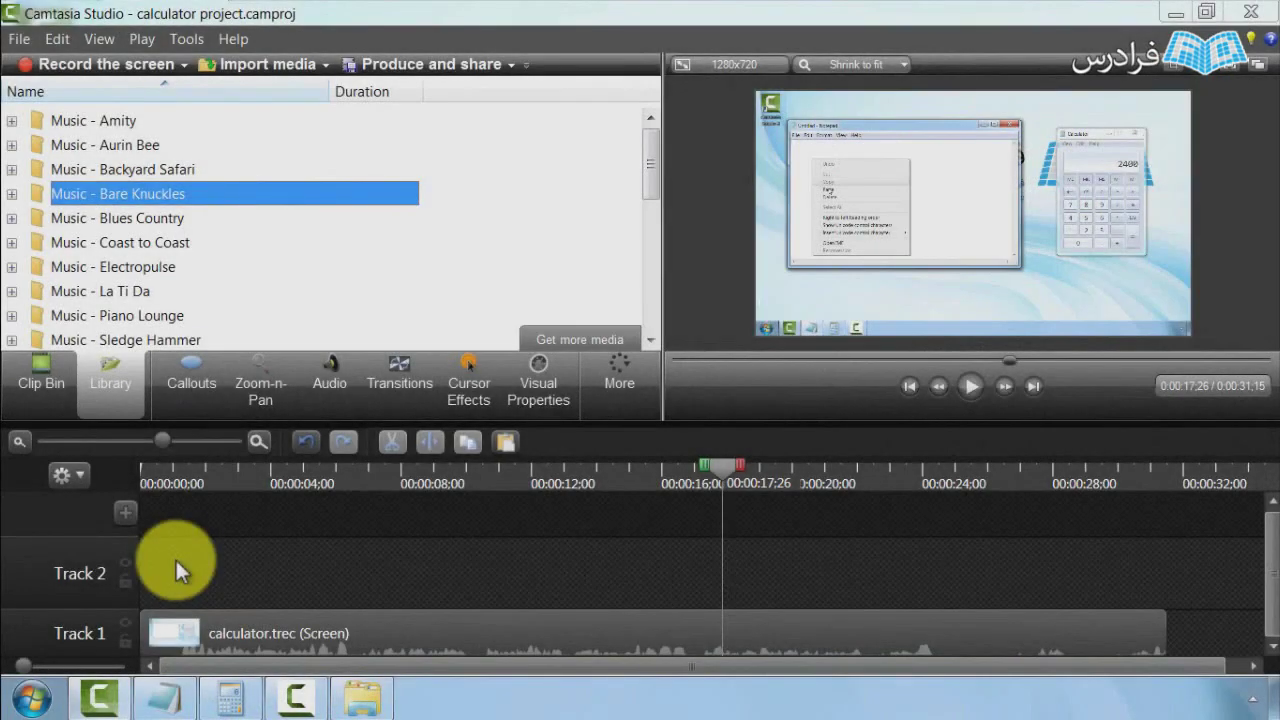
Add a third track to the timeline and remove an empty track again.
click(126, 513)
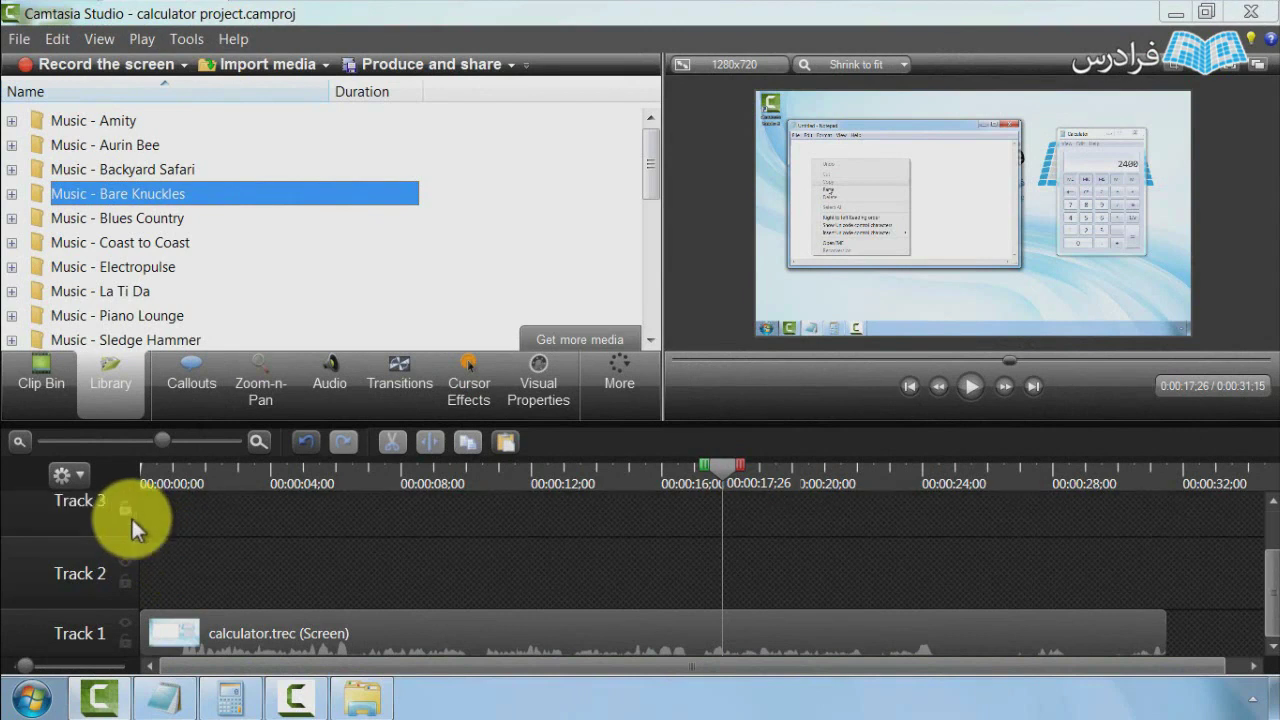
right_click(82, 580)
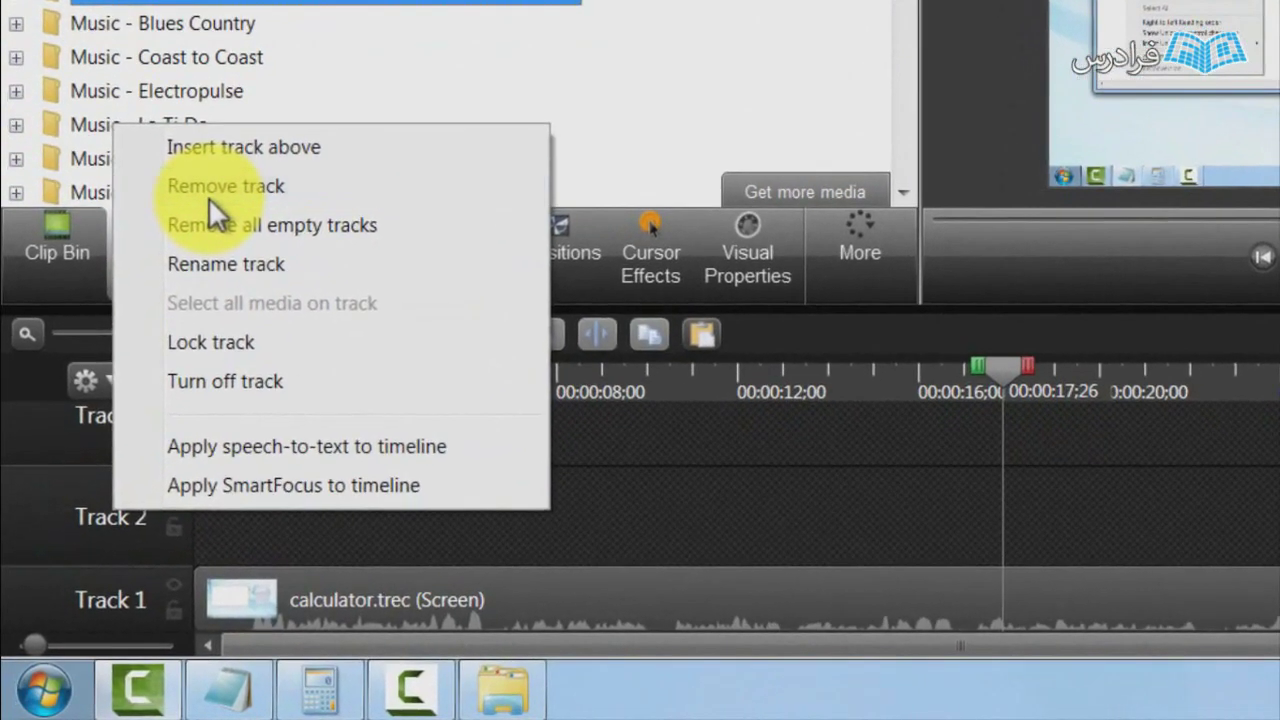
click(195, 238)
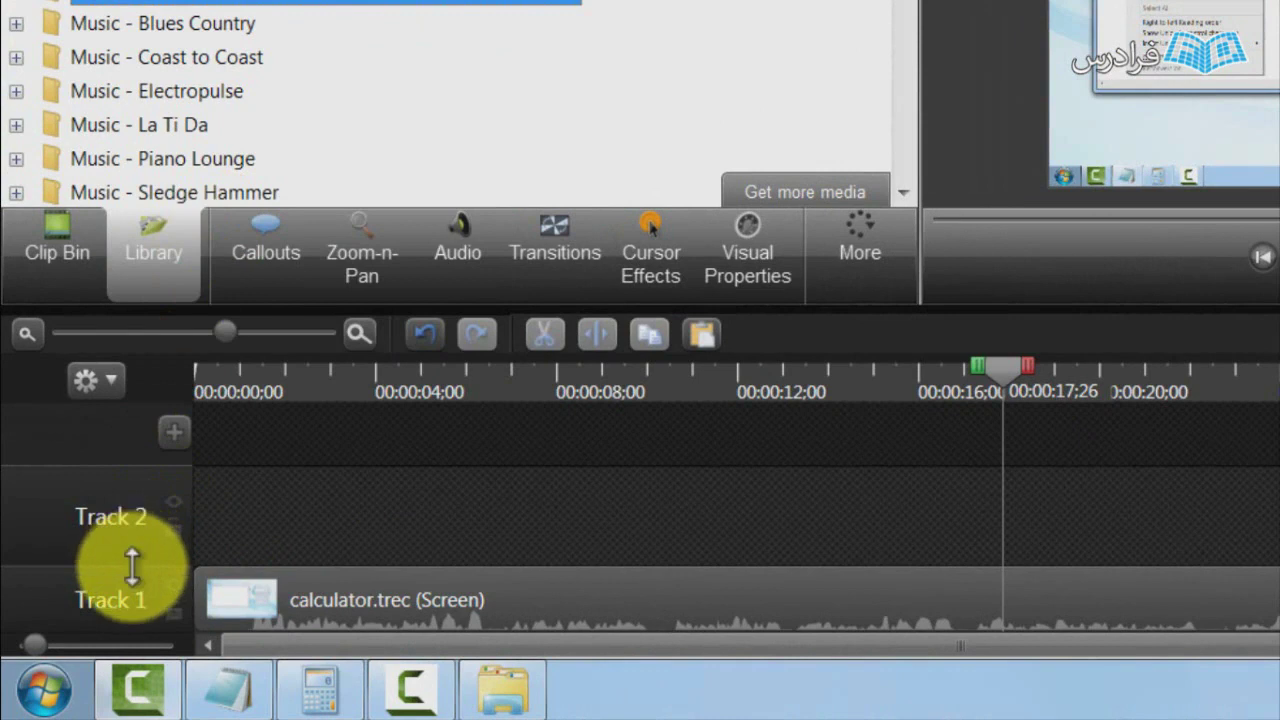
Try a taller Track 1, reduce all track heights, and select the timeline range from about 11 to 18 seconds.
drag(131, 566, 157, 518)
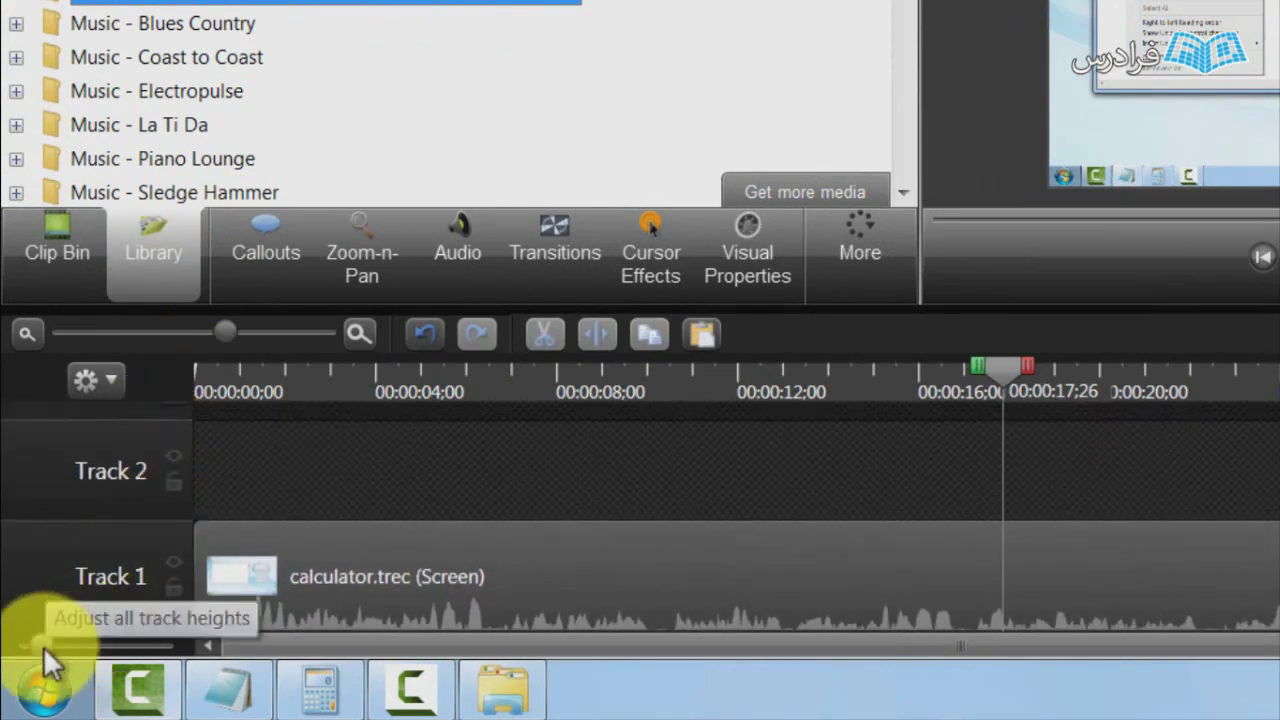
mouse_move(43, 646)
mouse_down()
mouse_move(115, 649)
mouse_move(22, 646)
mouse_up()
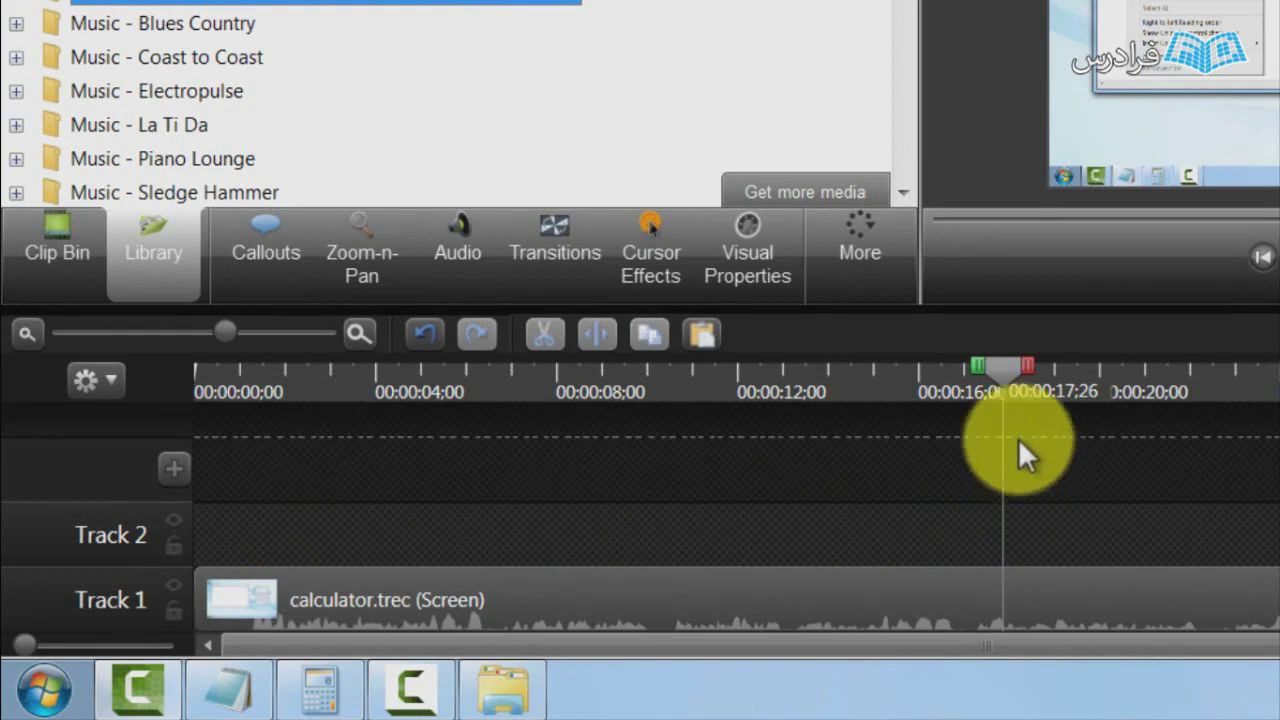
mouse_move(1004, 372)
mouse_down()
mouse_move(780, 374)
mouse_move(1045, 370)
mouse_move(818, 388)
mouse_move(757, 371)
mouse_move(586, 371)
mouse_move(690, 375)
mouse_up()
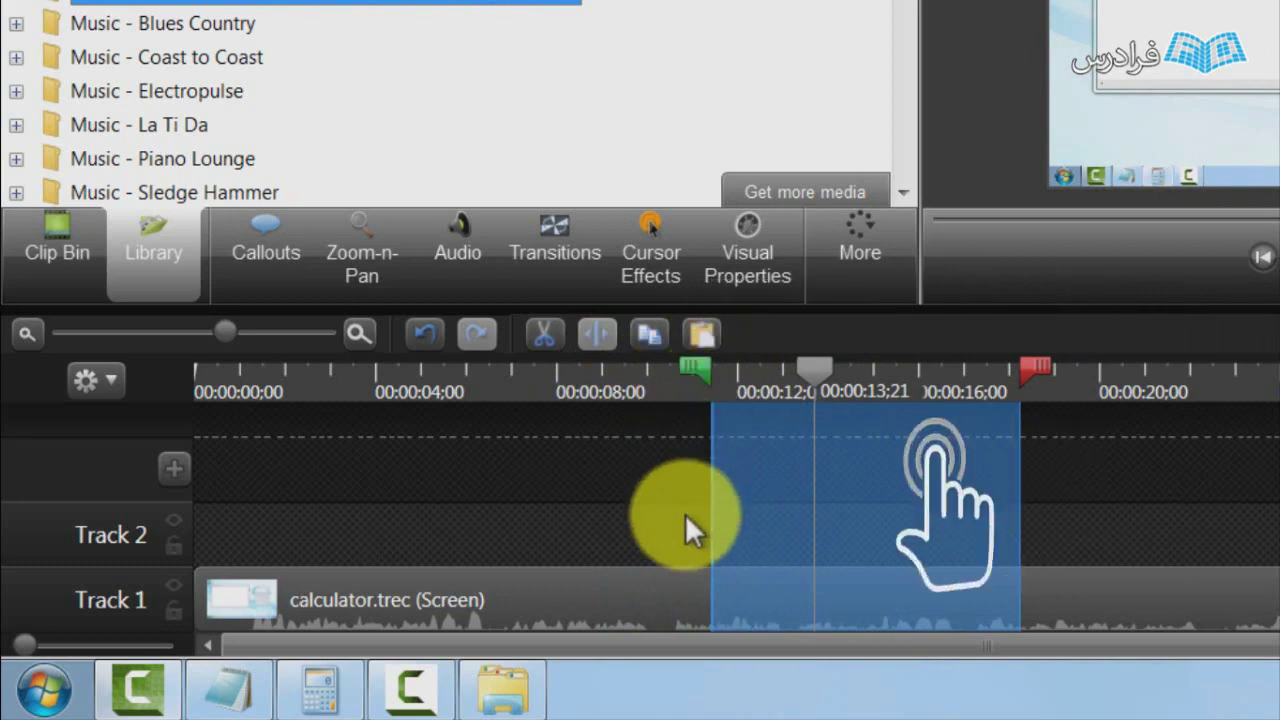
click(815, 373)
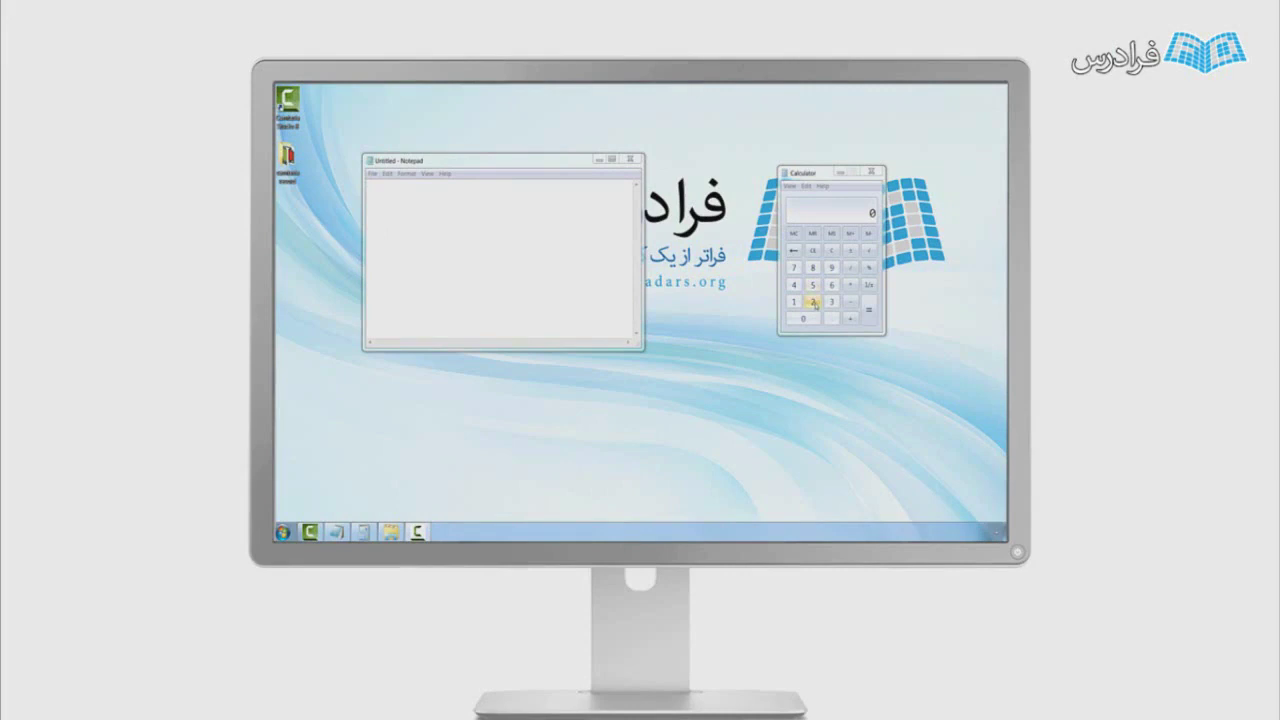
click(813, 302)
click(813, 285)
click(850, 285)
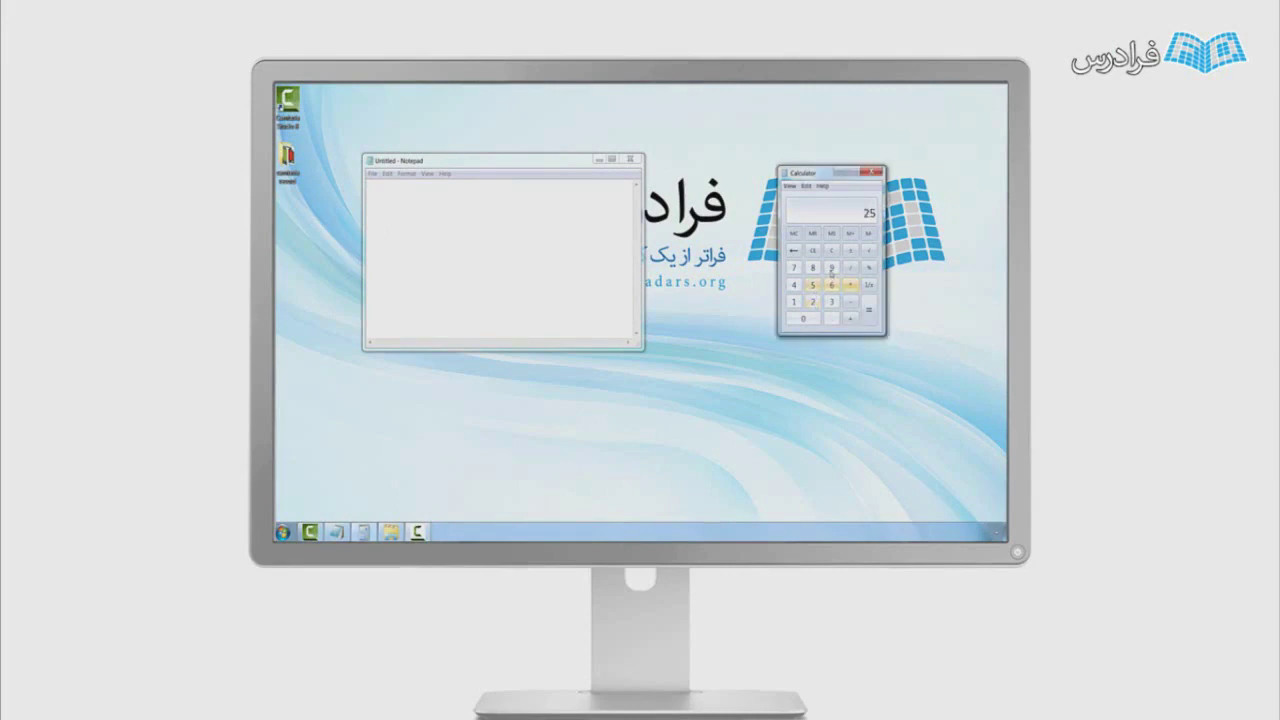
click(831, 267)
click(831, 285)
click(869, 312)
click(814, 189)
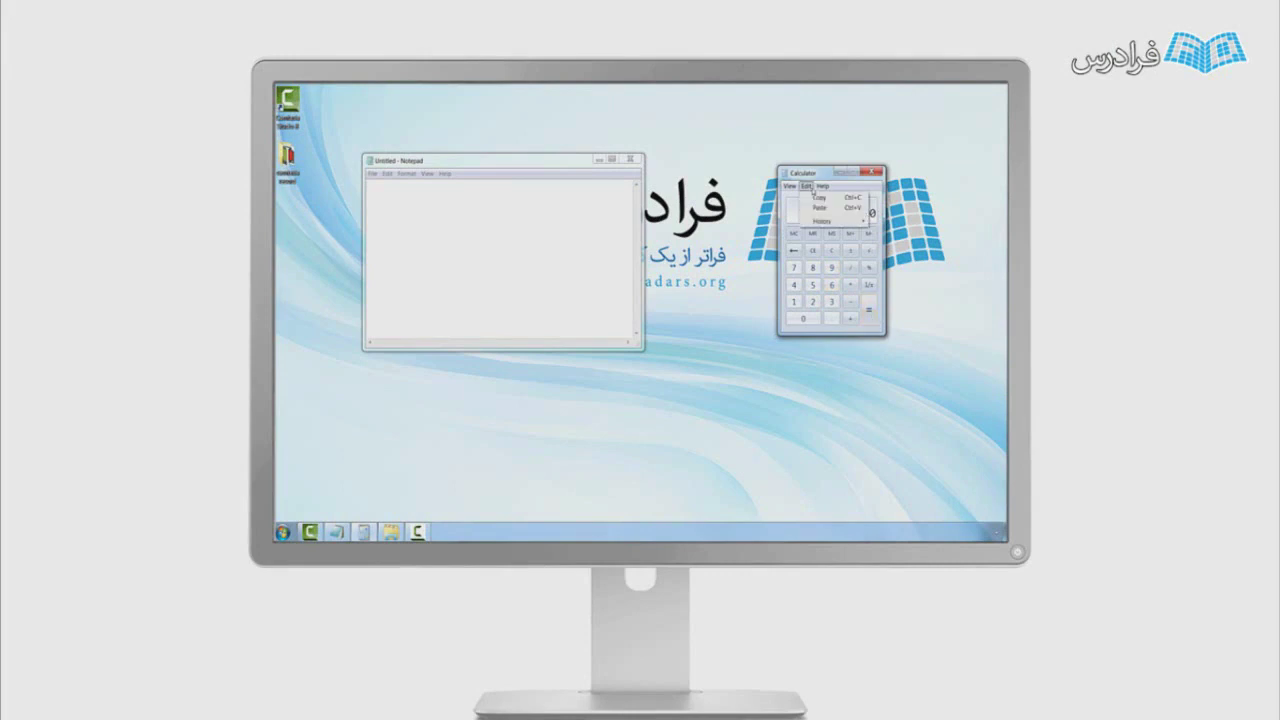
click(815, 199)
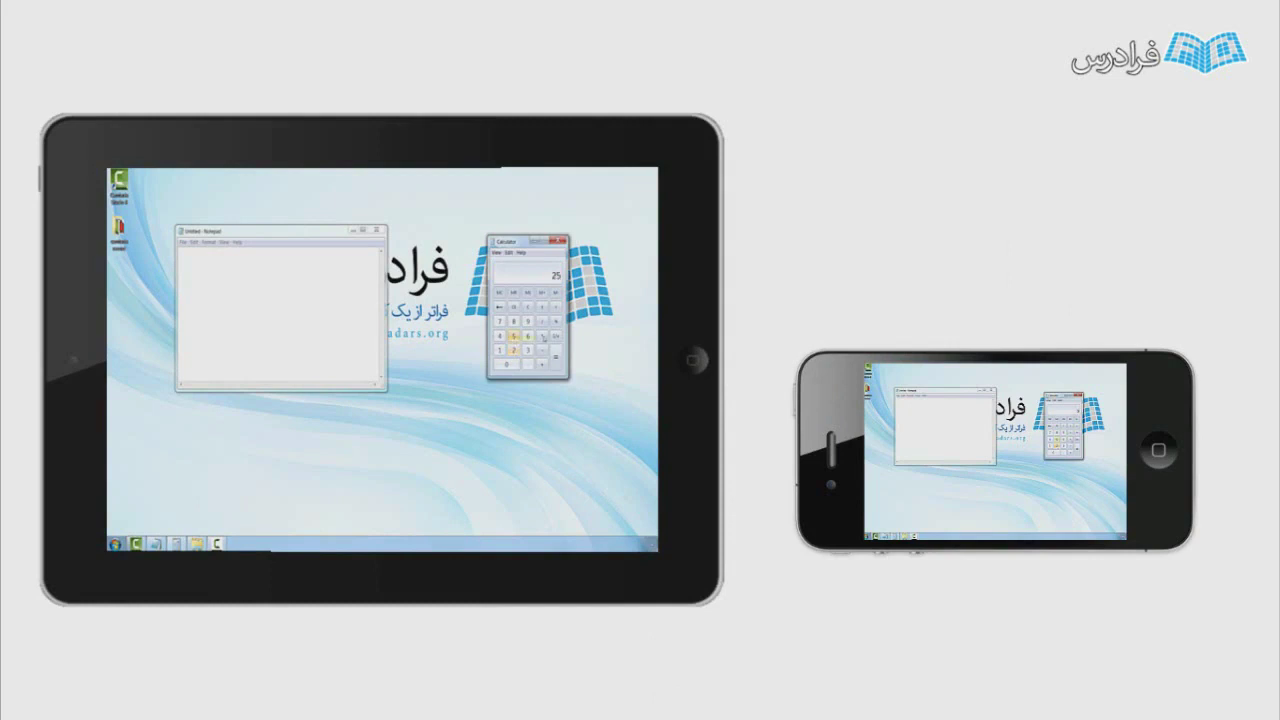
click(528, 321)
click(528, 336)
click(556, 362)
click(512, 254)
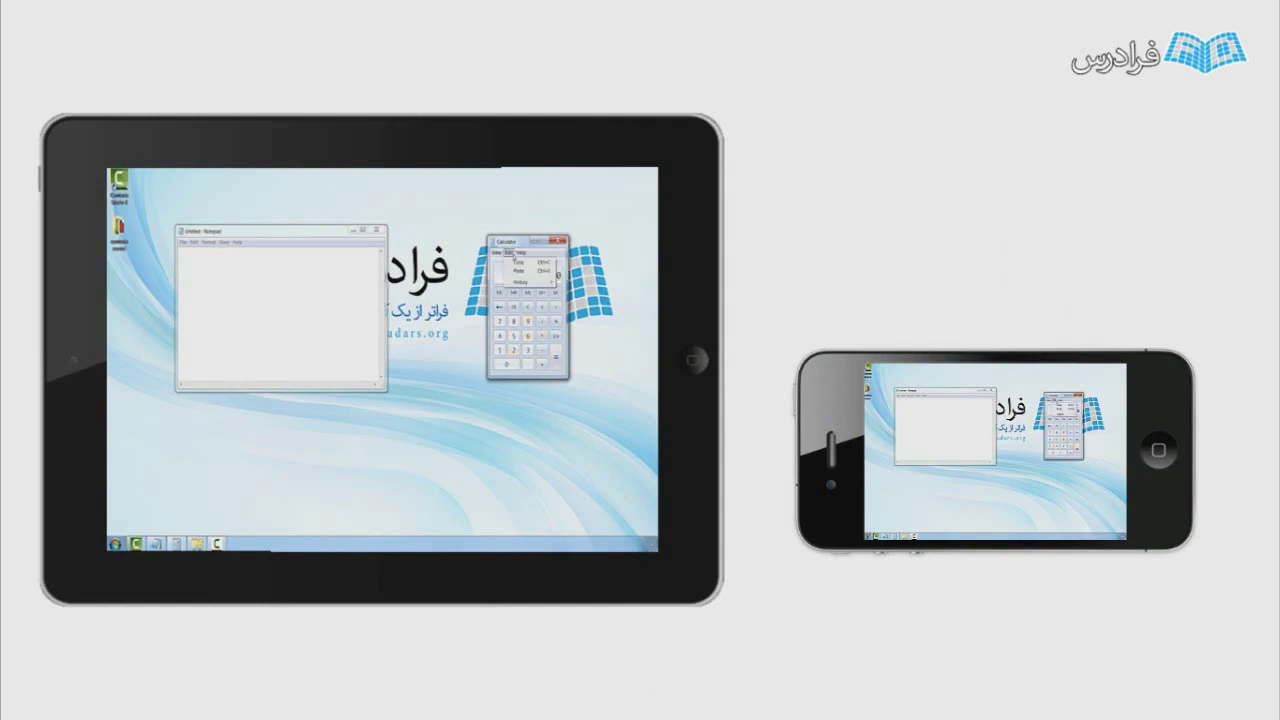
click(518, 262)
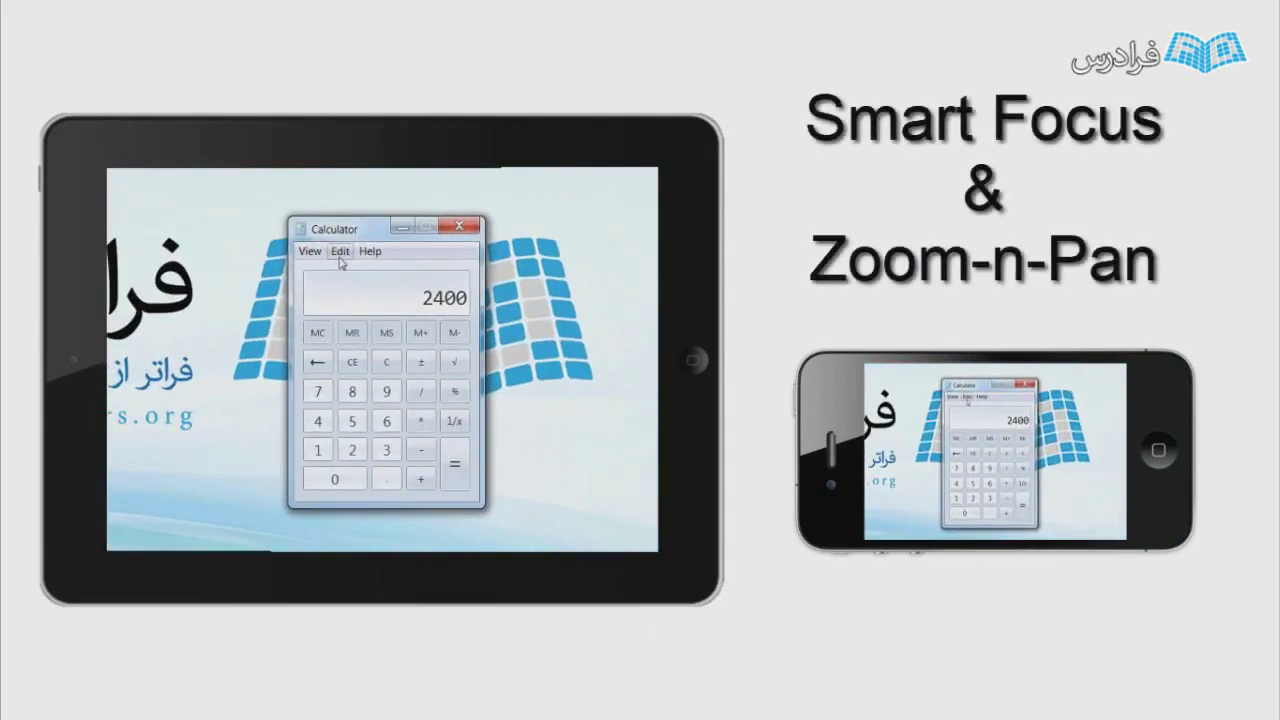
click(340, 256)
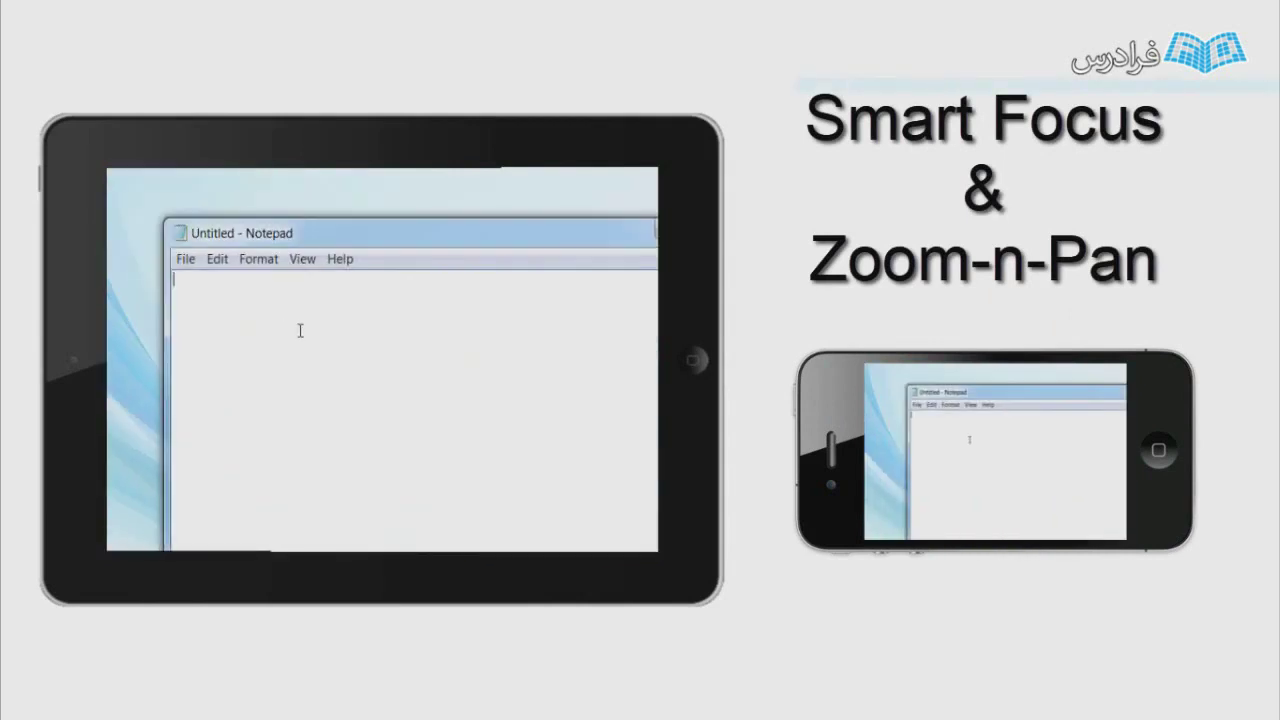
right_click(300, 330)
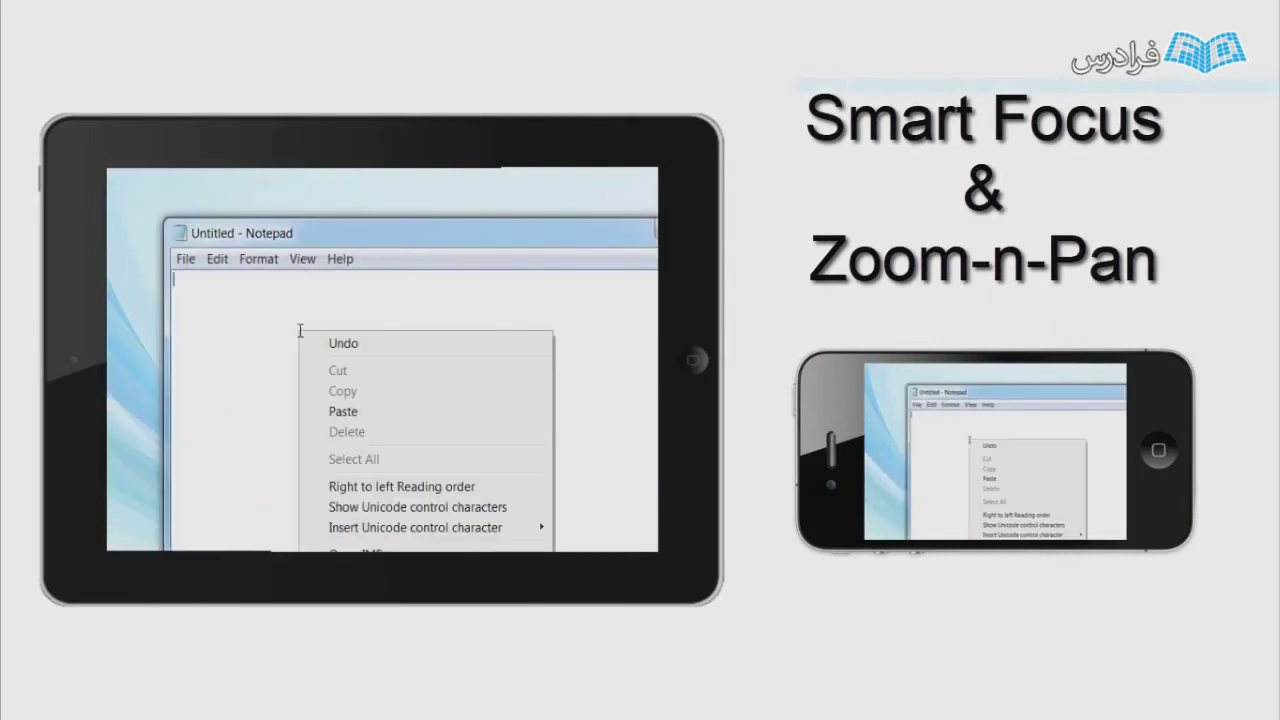
click(341, 414)
key(Return)
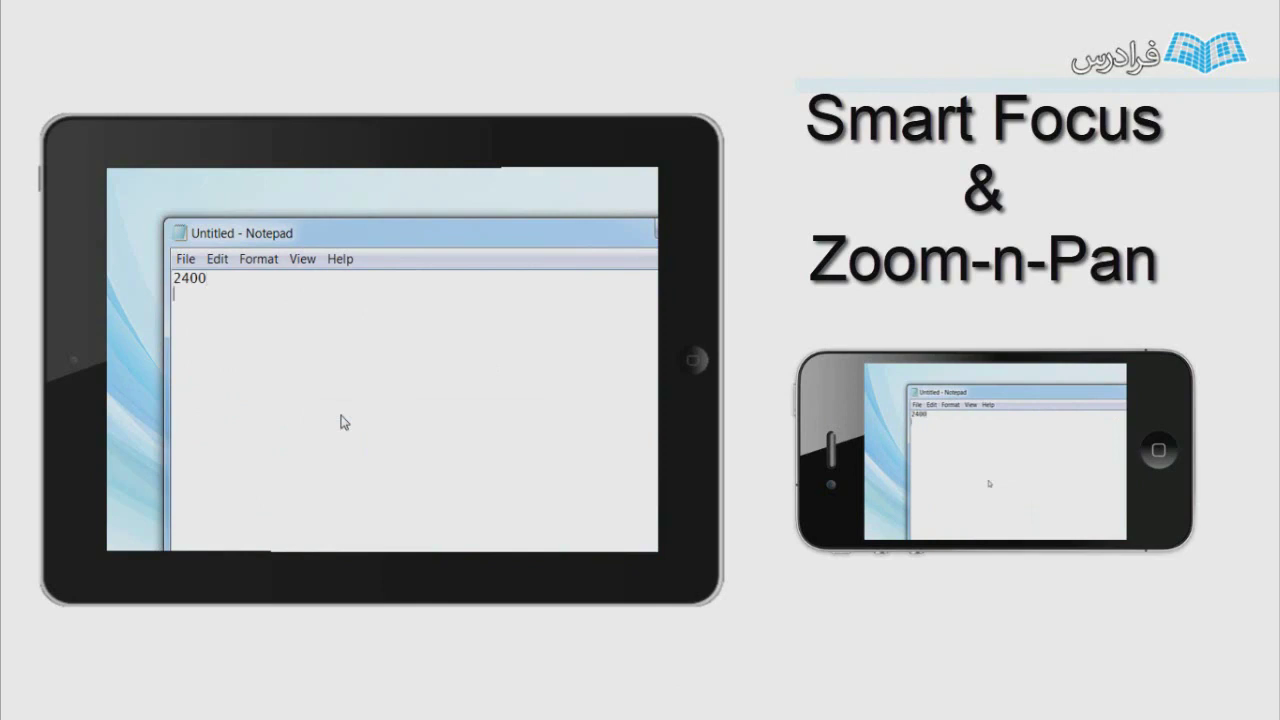
text(test)
key(Return)
text(256)
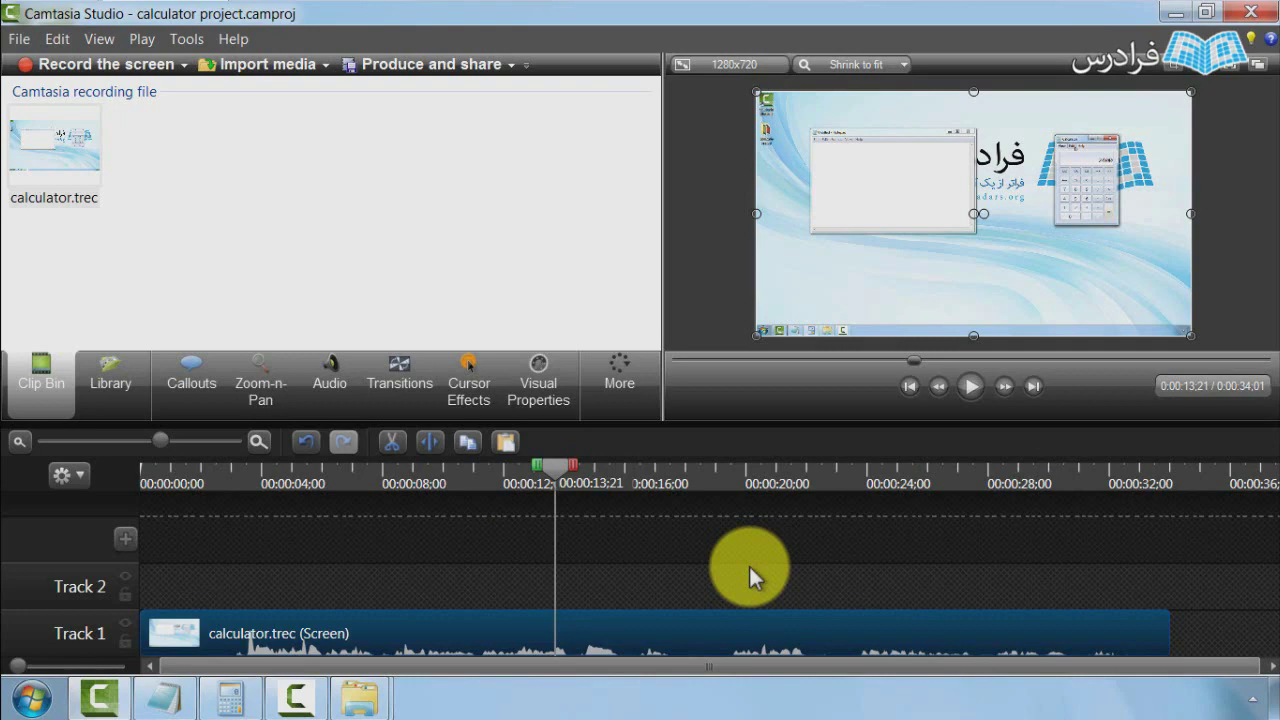
Apply SmartFocus to the selected calculator.trec clip using the Zoom-n-Pan settings.
click(276, 402)
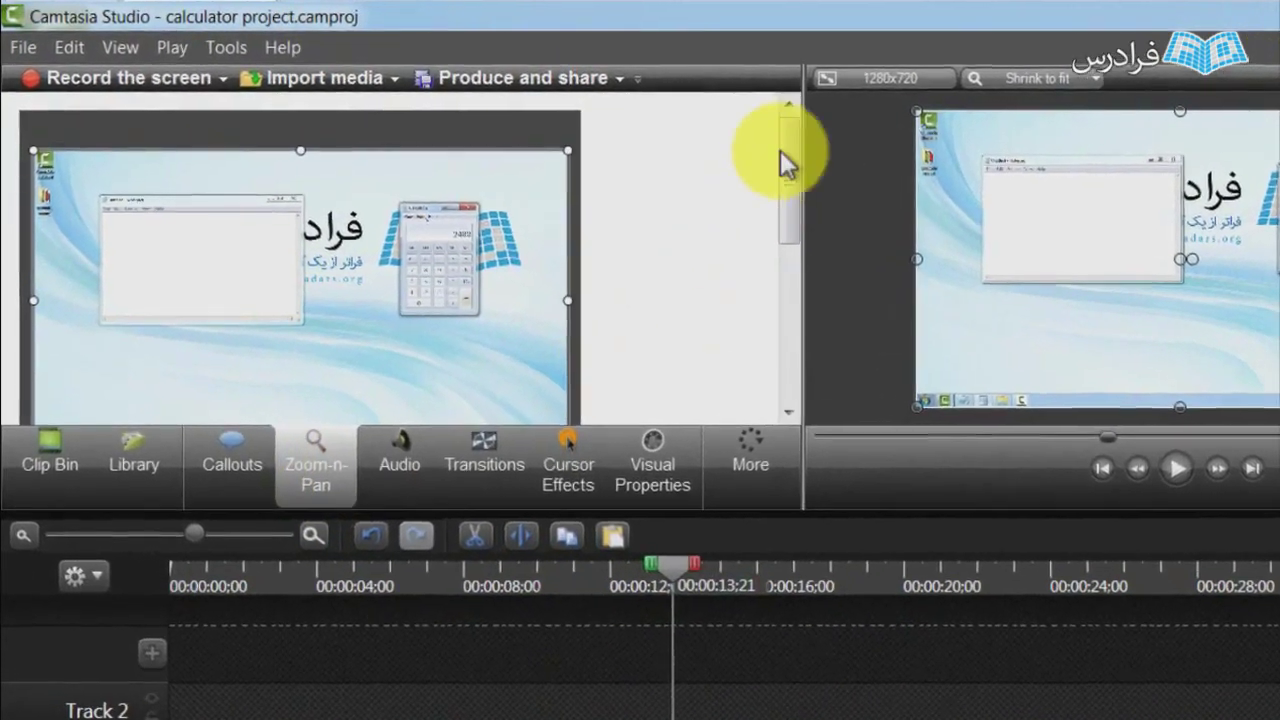
drag(748, 152, 750, 305)
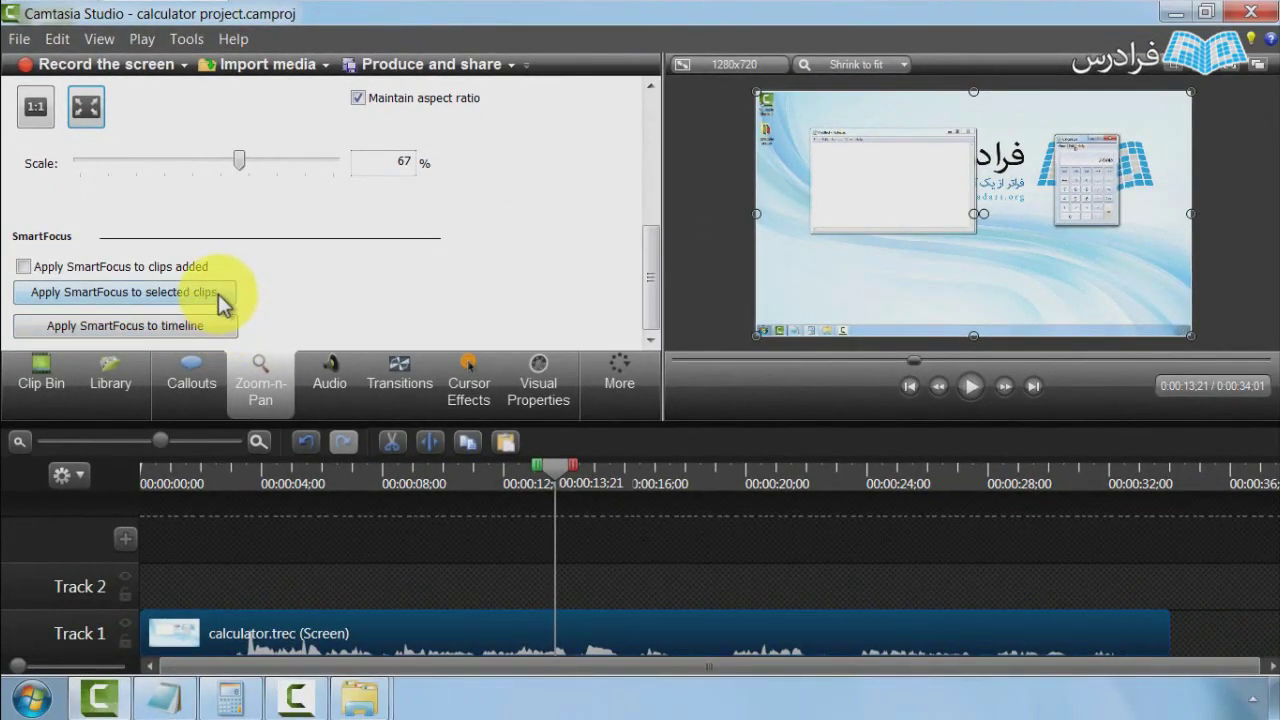
click(222, 300)
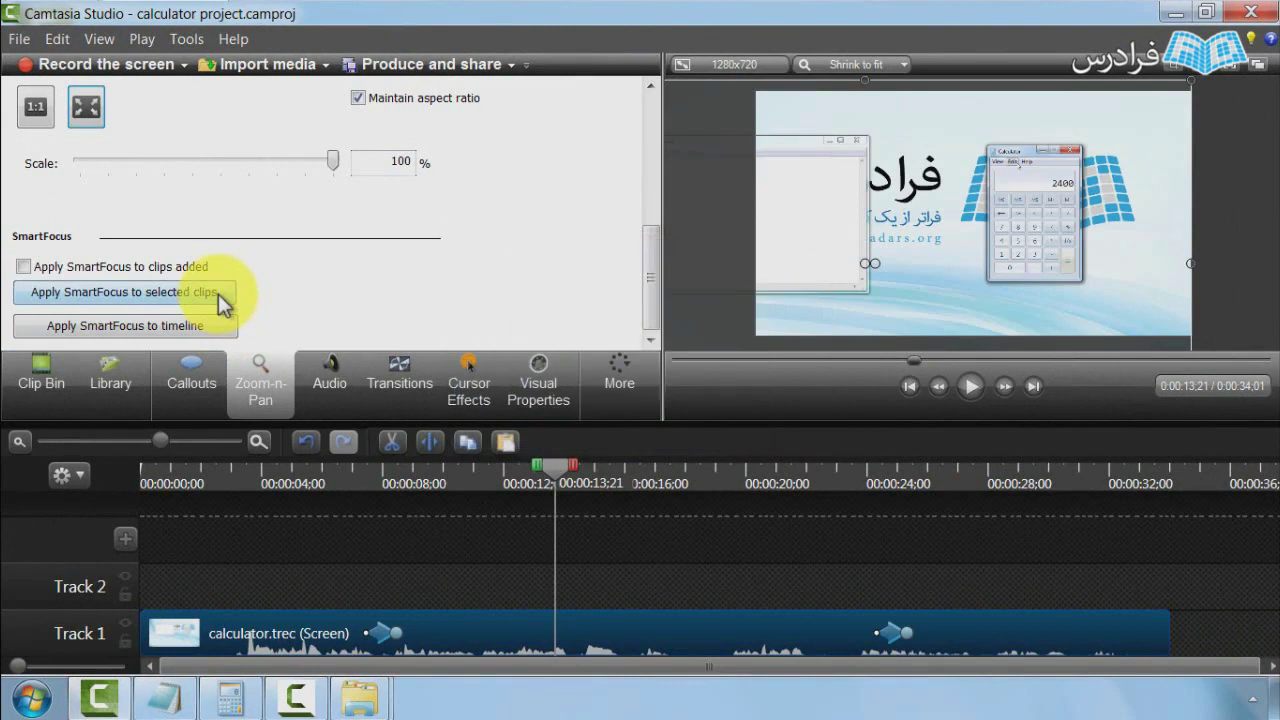
Check the SmartFocus settings in the program options and leave them without changes.
click(186, 38)
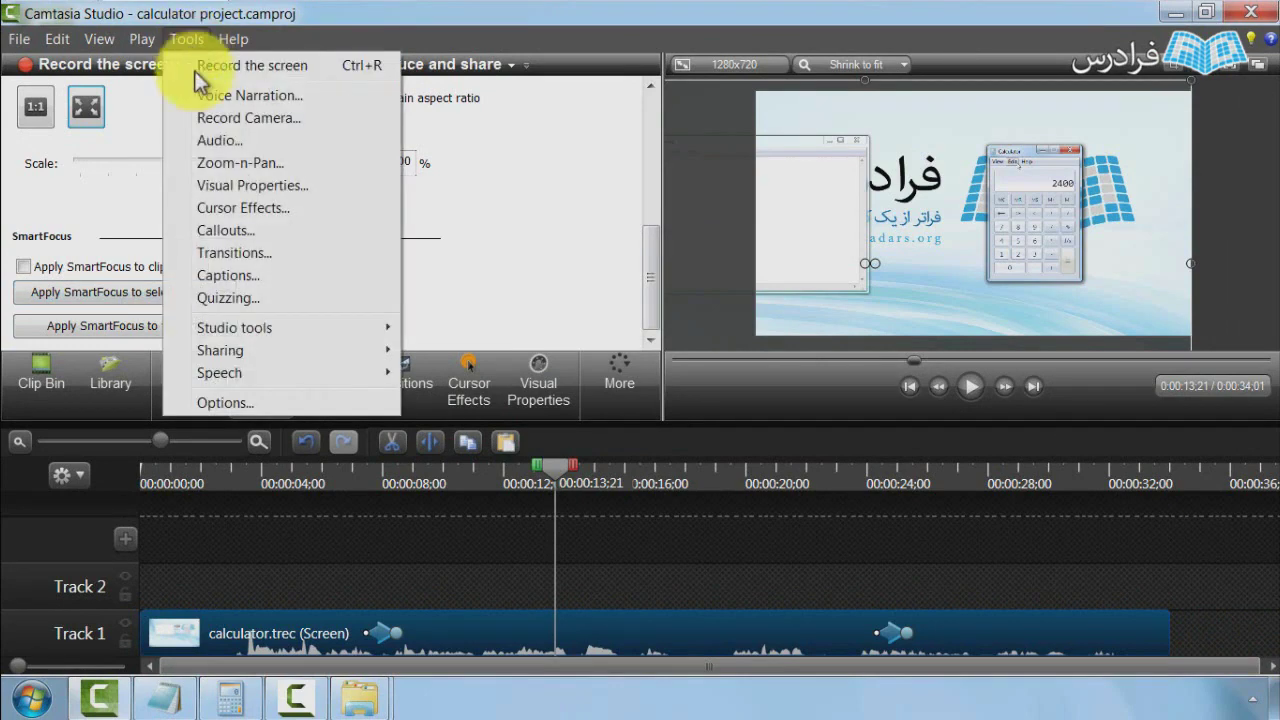
click(217, 399)
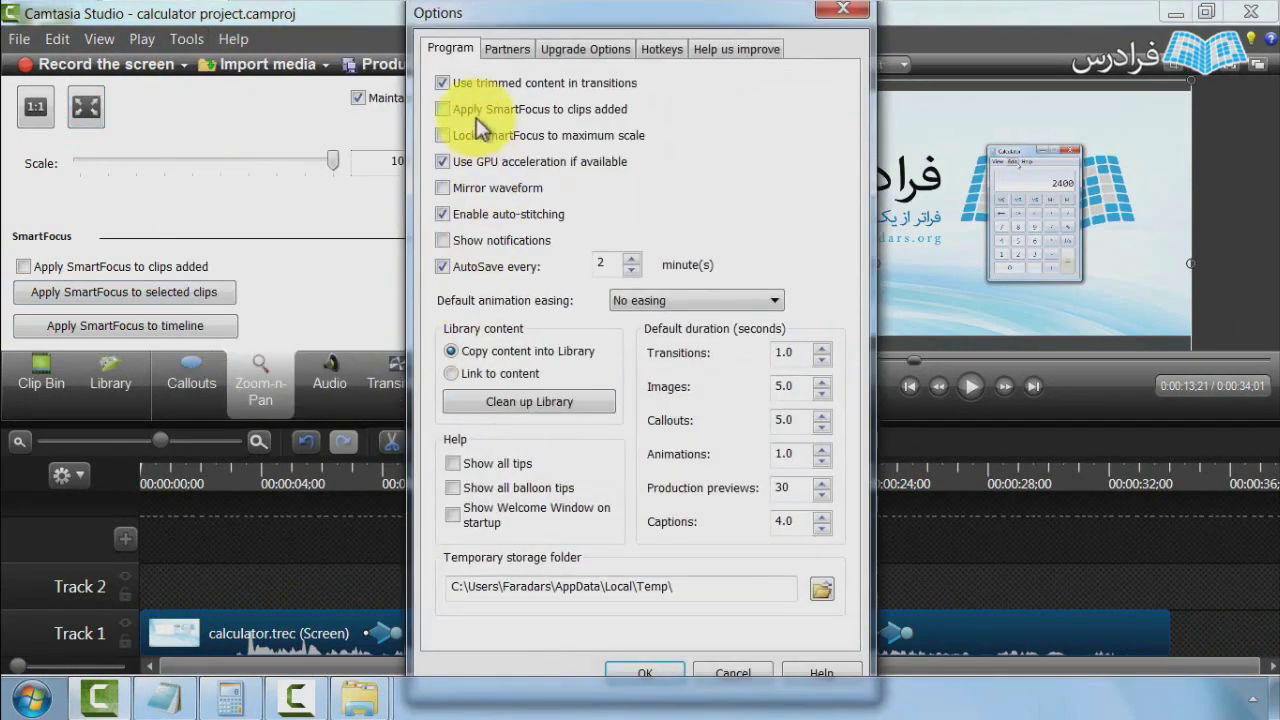
click(733, 672)
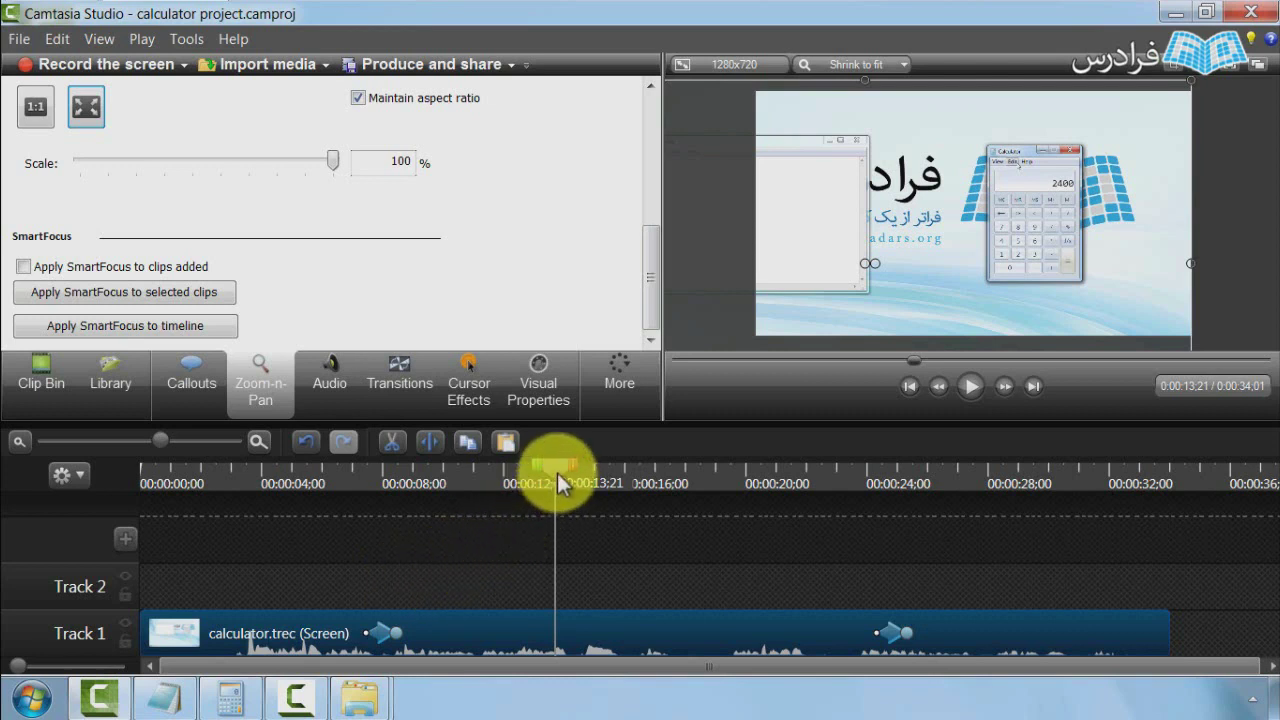
Move the playback position to 0:00:12;17 and shift both zoom animations on Track 1 slightly earlier.
mouse_move(557, 473)
mouse_down()
mouse_move(339, 484)
mouse_move(744, 492)
mouse_move(923, 514)
mouse_move(341, 530)
mouse_move(509, 480)
mouse_up()
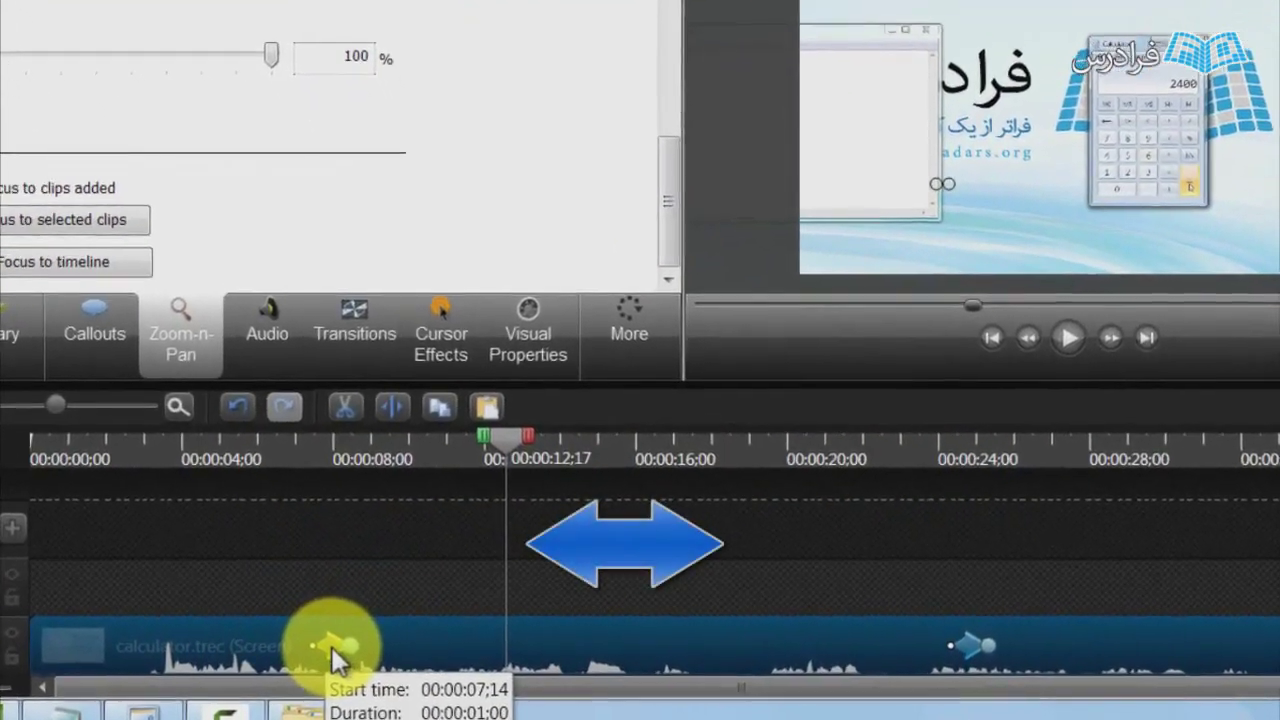
mouse_move(345, 655)
mouse_down()
mouse_move(380, 653)
mouse_move(276, 660)
mouse_move(296, 662)
mouse_up()
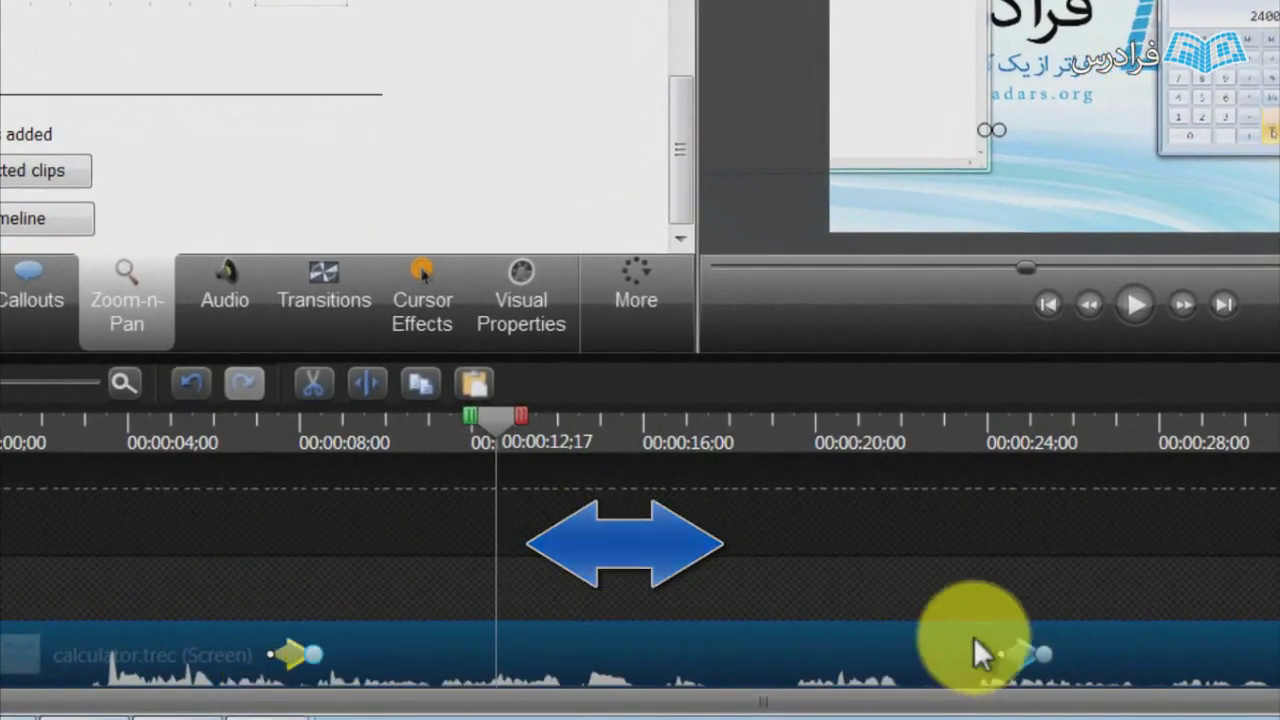
mouse_move(1029, 663)
mouse_down()
mouse_move(975, 668)
mouse_move(1019, 660)
mouse_up()
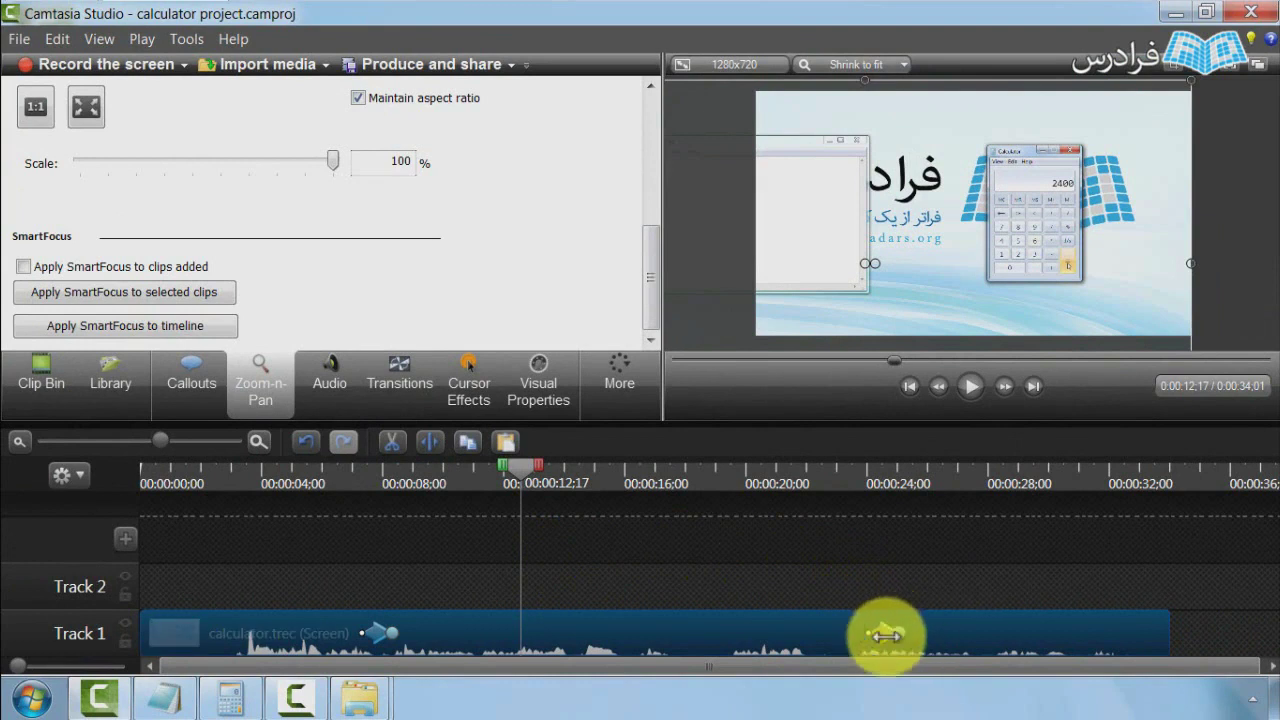
Open the first zoom animation's visual properties and raise its scale to 123%, keeping the opacity at 100%.
double_click(386, 633)
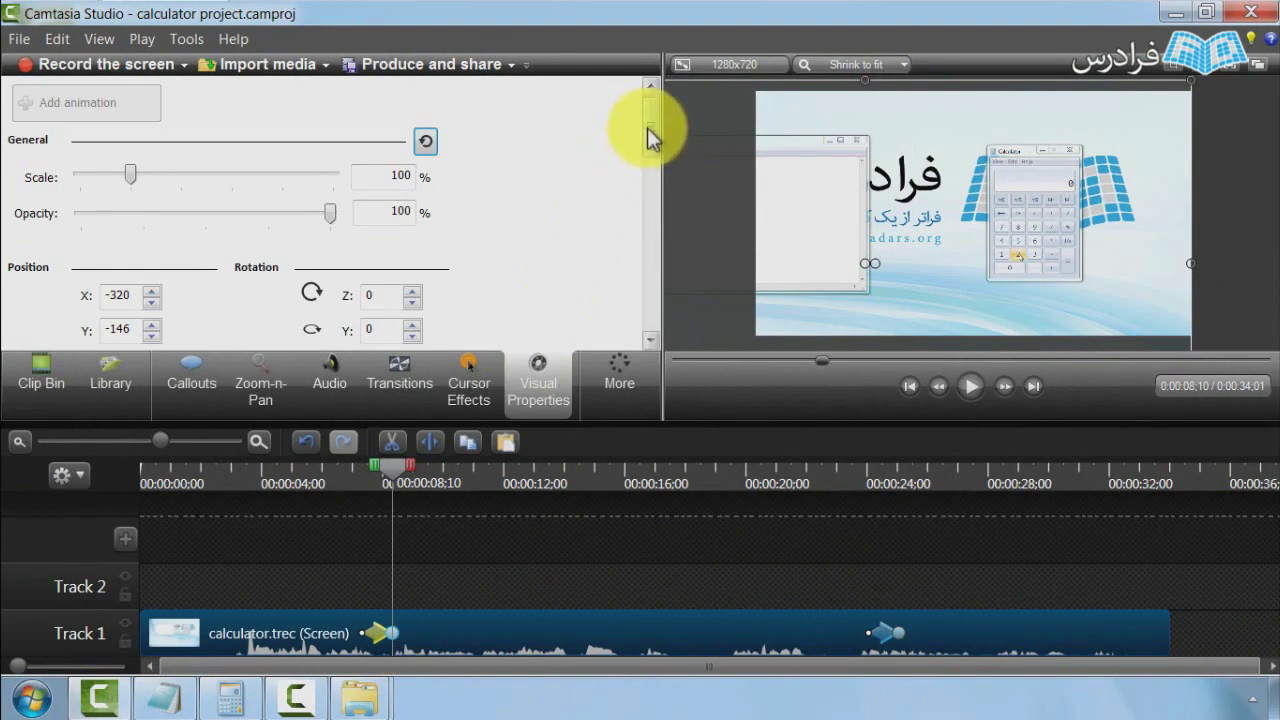
mouse_move(647, 127)
mouse_down()
mouse_move(650, 195)
mouse_move(649, 119)
mouse_up()
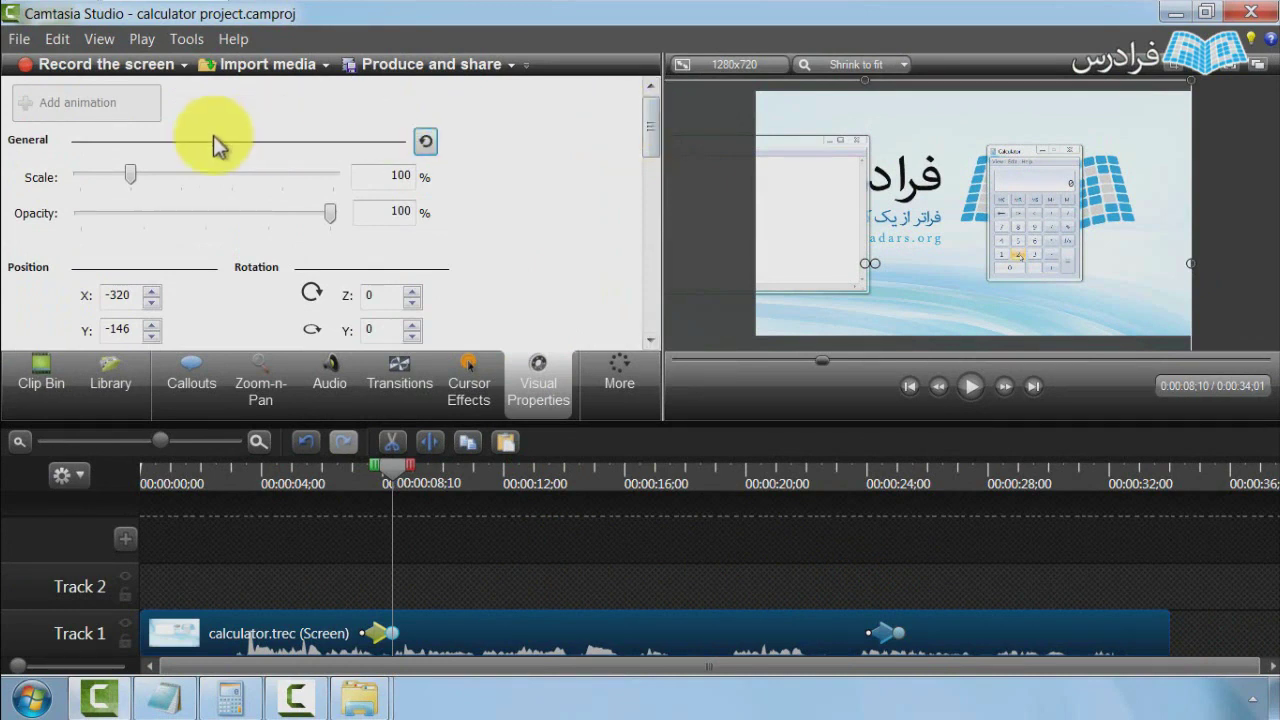
mouse_move(131, 177)
mouse_down()
mouse_move(159, 177)
mouse_move(141, 178)
mouse_up()
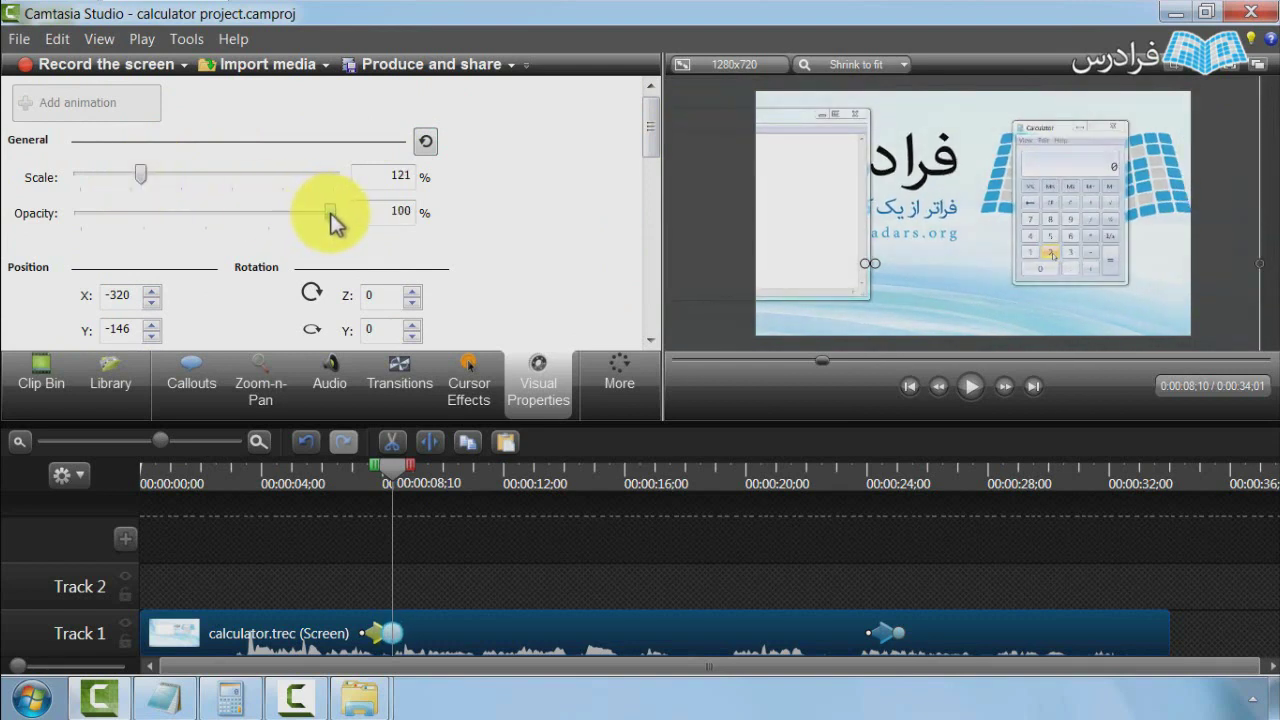
mouse_move(143, 180)
mouse_down()
mouse_move(103, 186)
mouse_move(209, 190)
mouse_move(130, 188)
mouse_move(141, 177)
mouse_up()
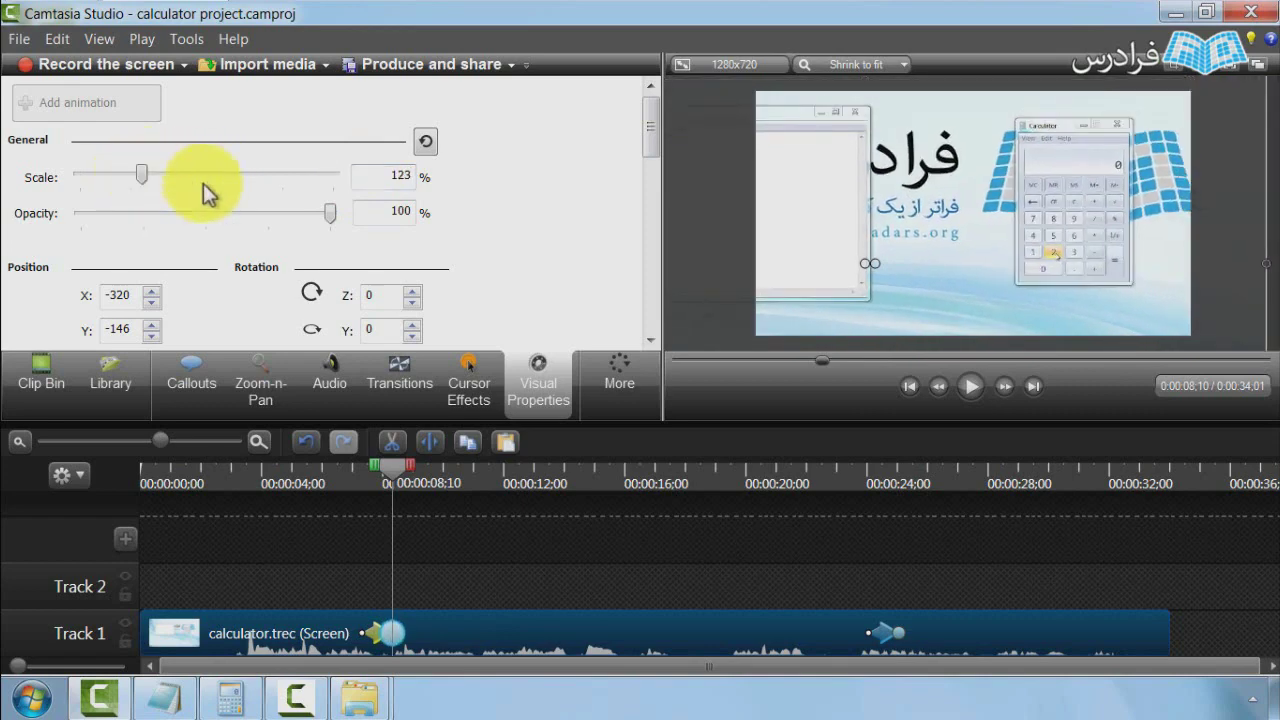
drag(330, 213, 379, 215)
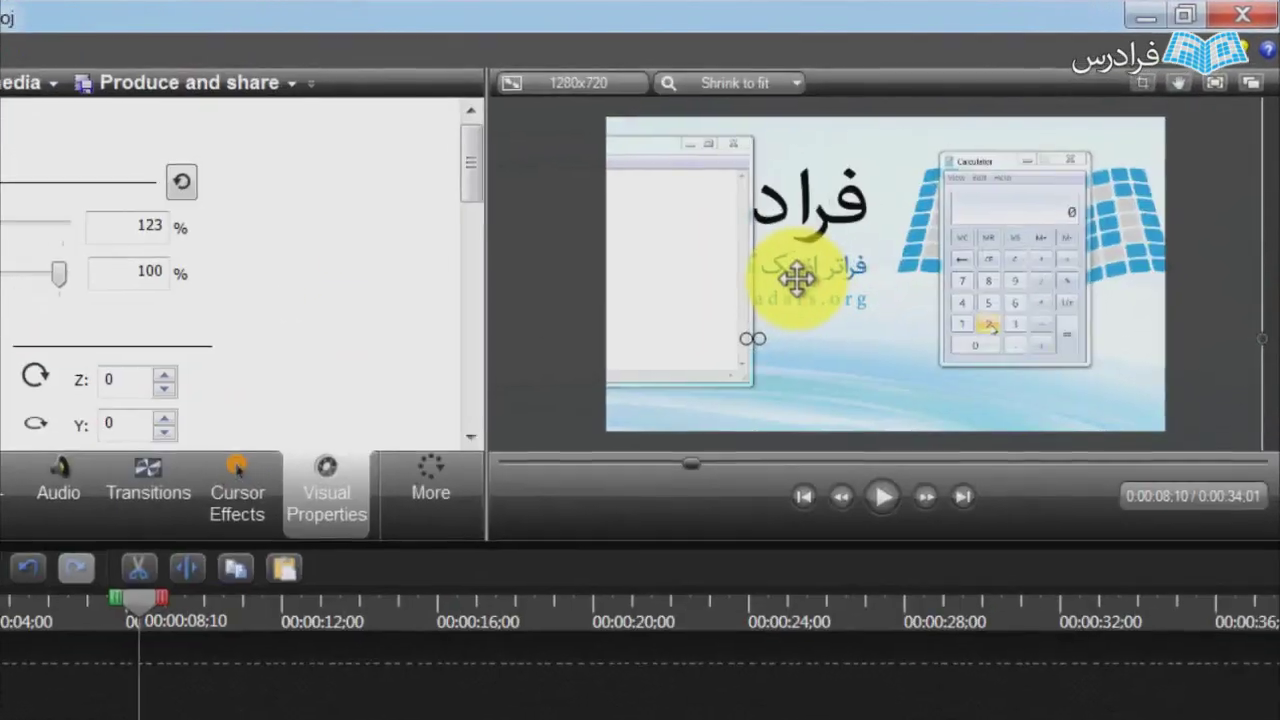
View the canvas at 25% and adjust the first animation's clip to 122% scale at position X -486, Y -185.
click(838, 255)
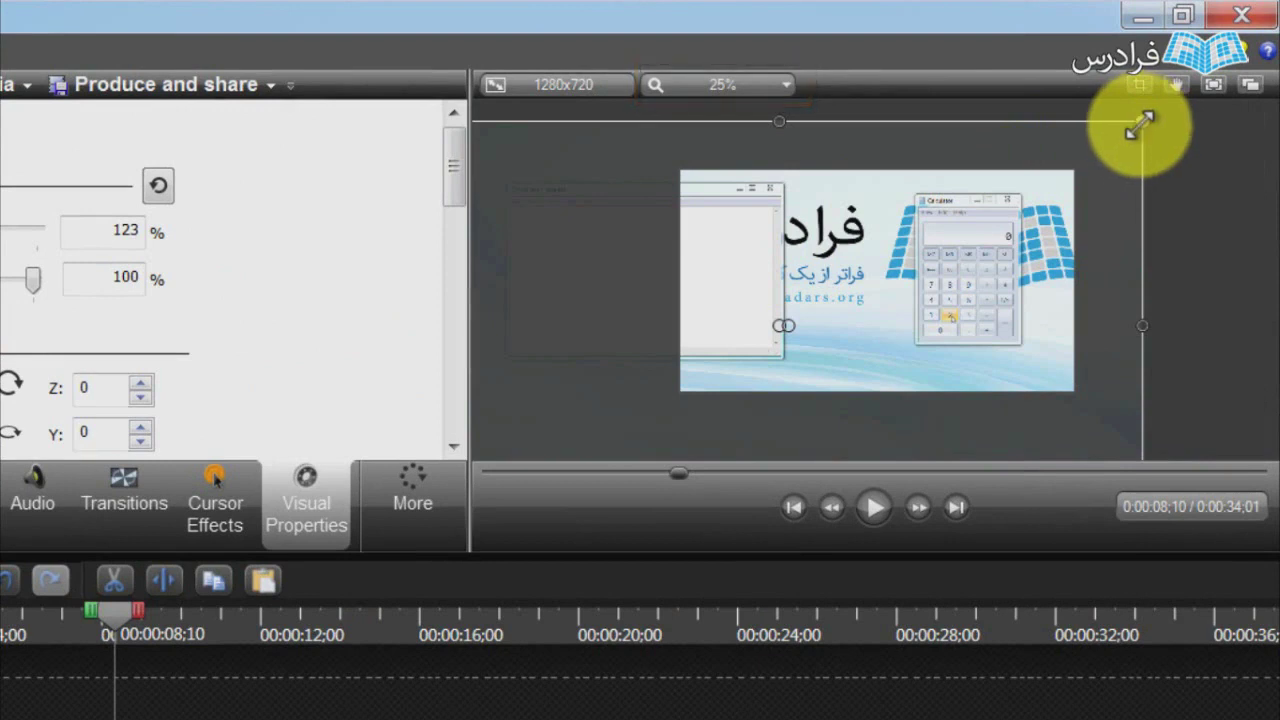
drag(1051, 214, 1020, 217)
drag(1120, 128, 1116, 164)
drag(1054, 220, 1037, 231)
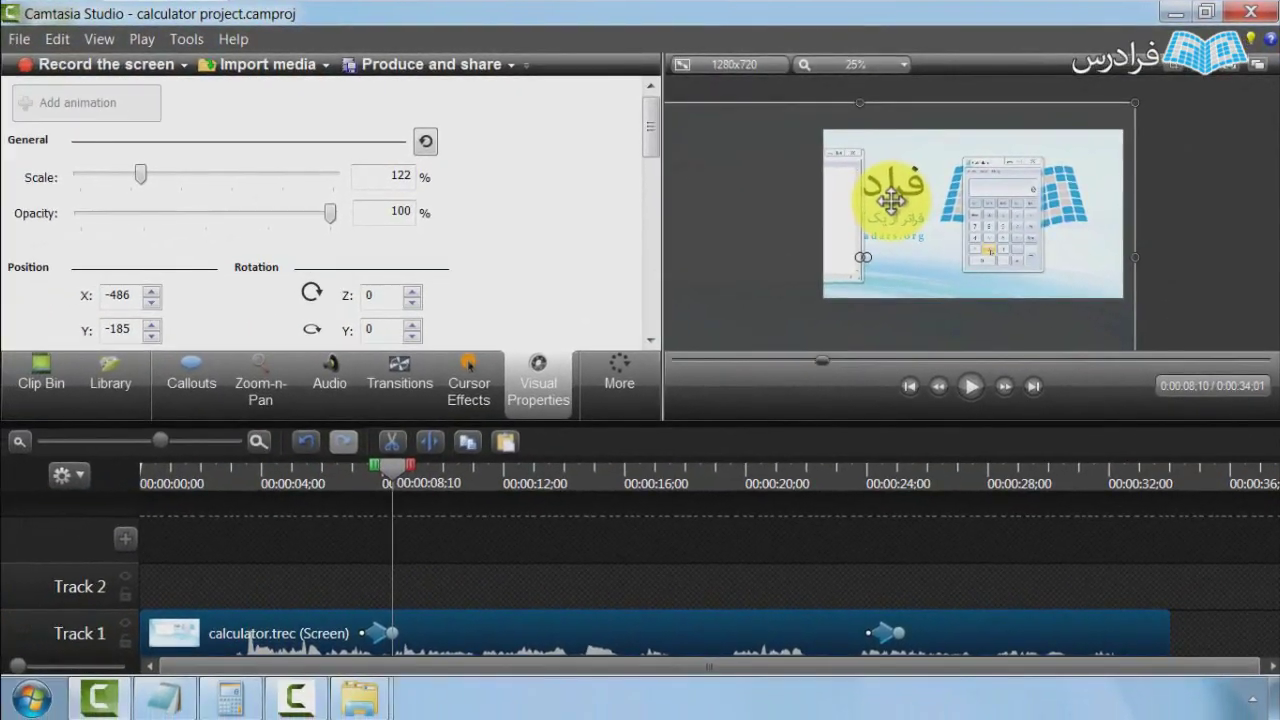
click(895, 205)
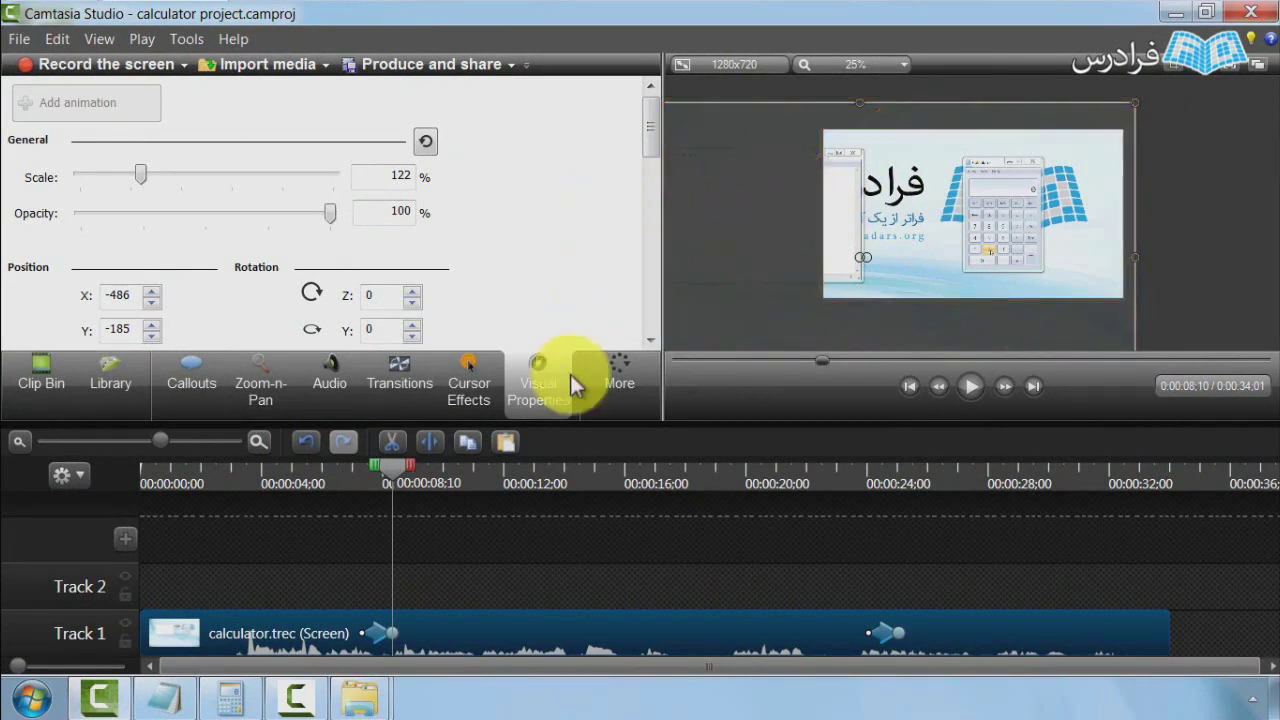
Play back both zoom animations from about 6 seconds, and check the editing and deletion options of the first animation.
drag(392, 468, 313, 489)
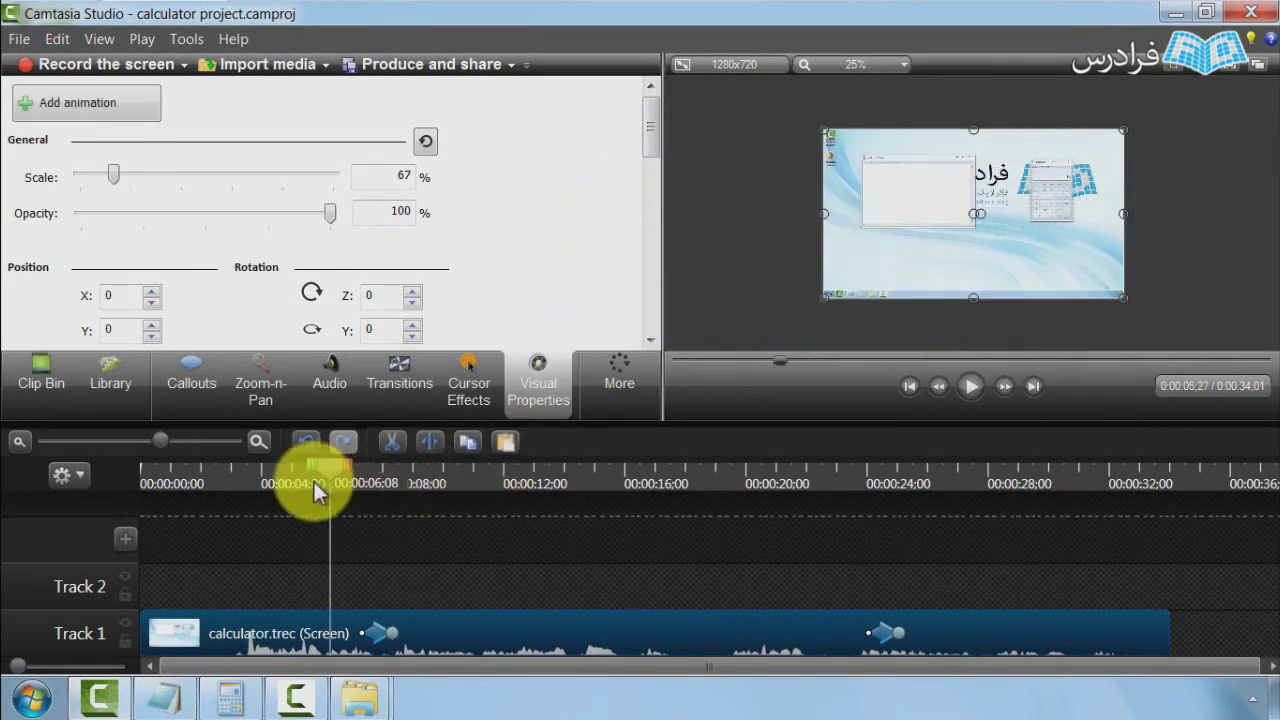
click(963, 388)
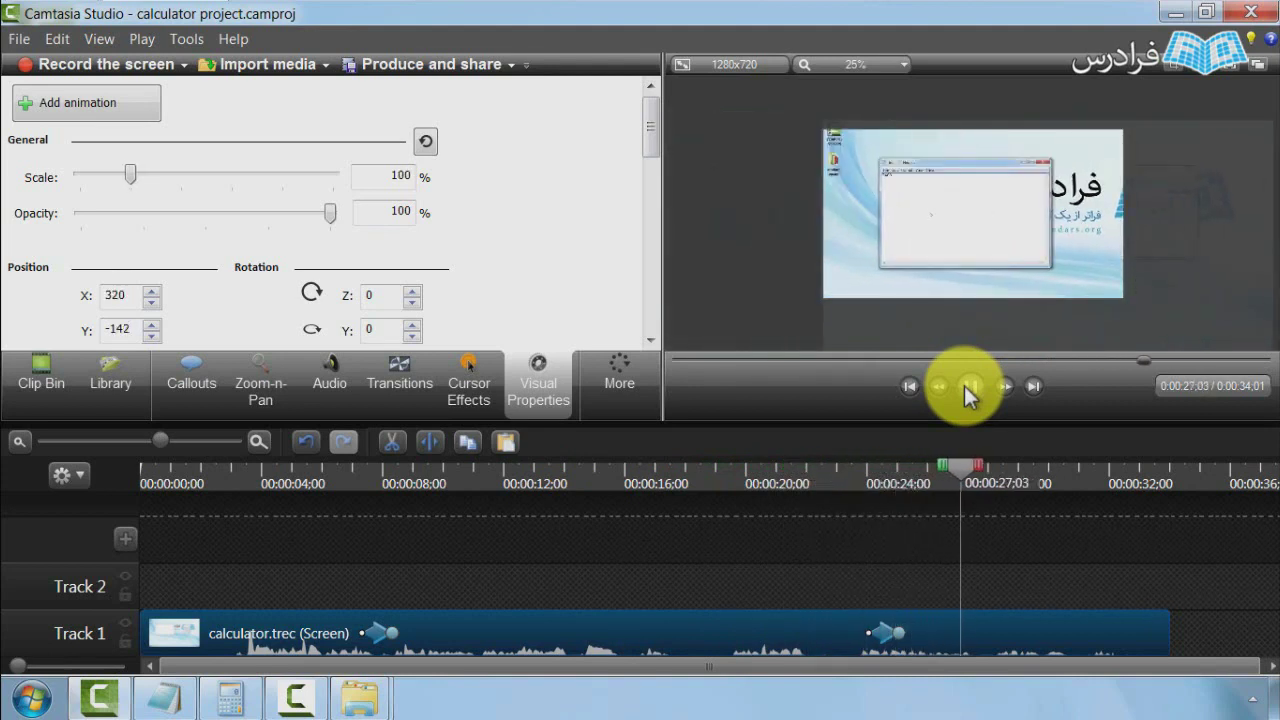
click(968, 387)
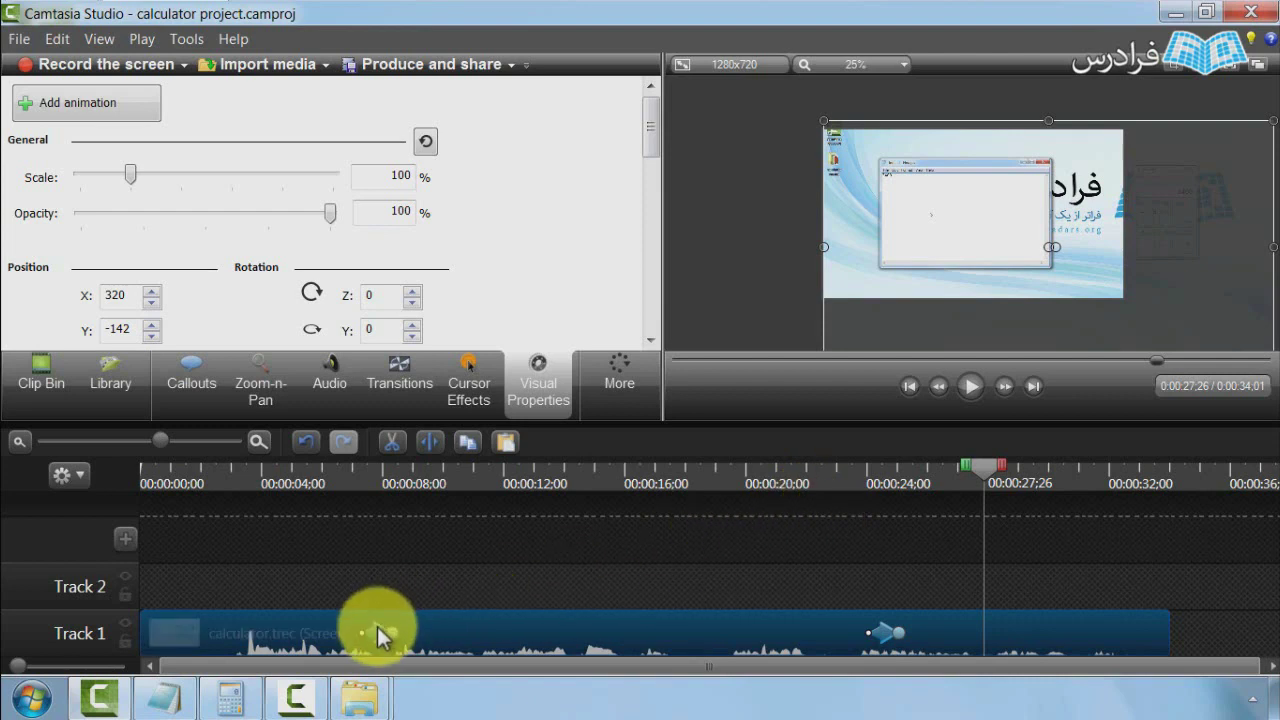
right_click(377, 630)
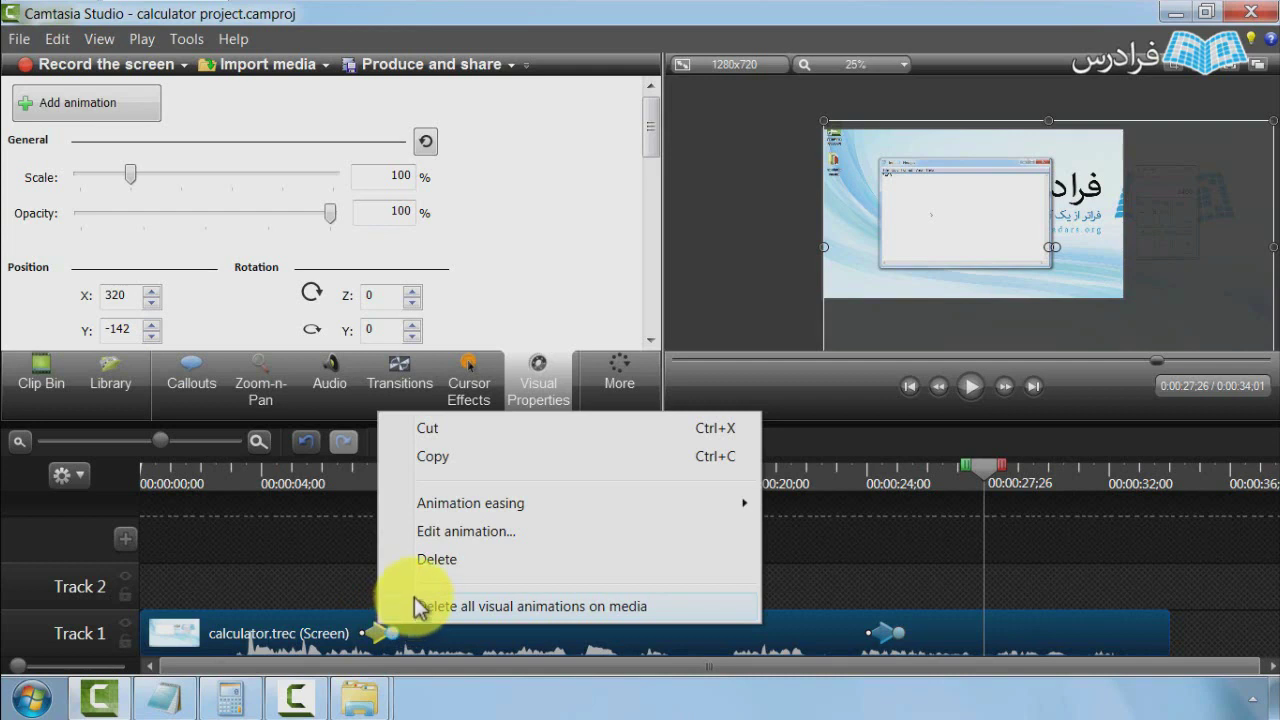
click(351, 558)
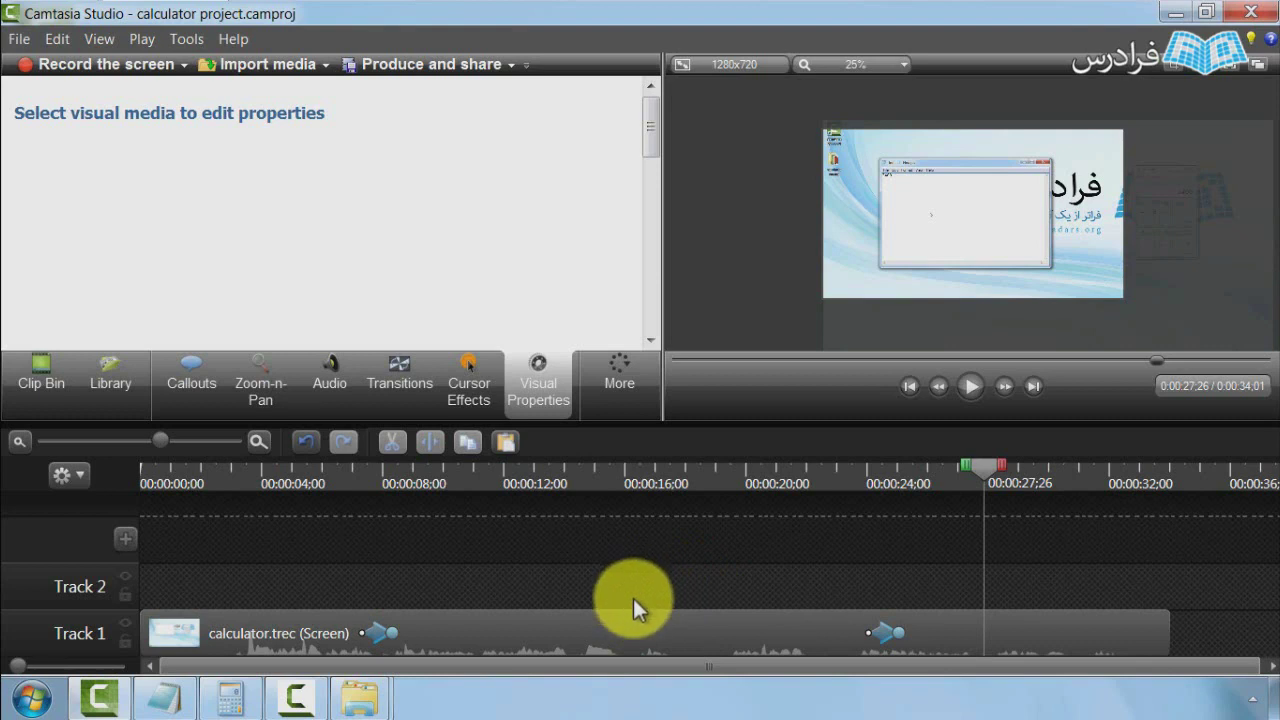
Add a visual animation to the calculator.trec clip at 0:00:12;06.
click(630, 632)
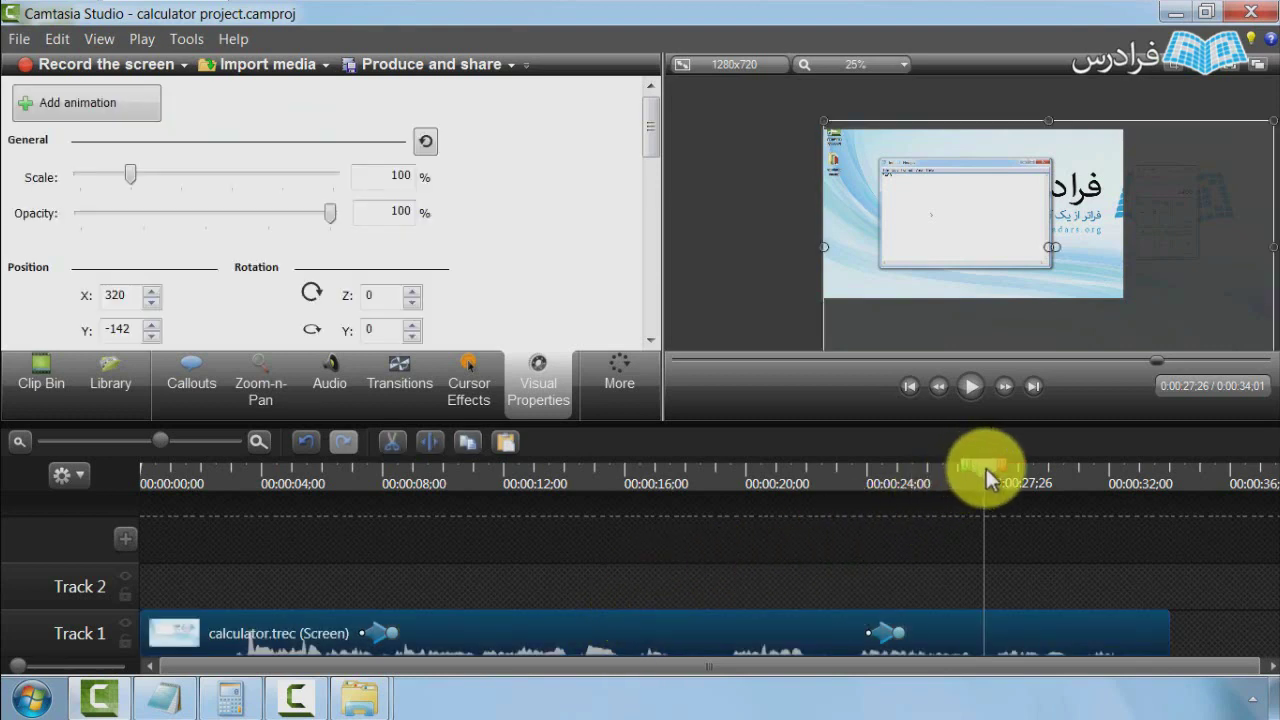
drag(986, 468, 511, 498)
click(600, 574)
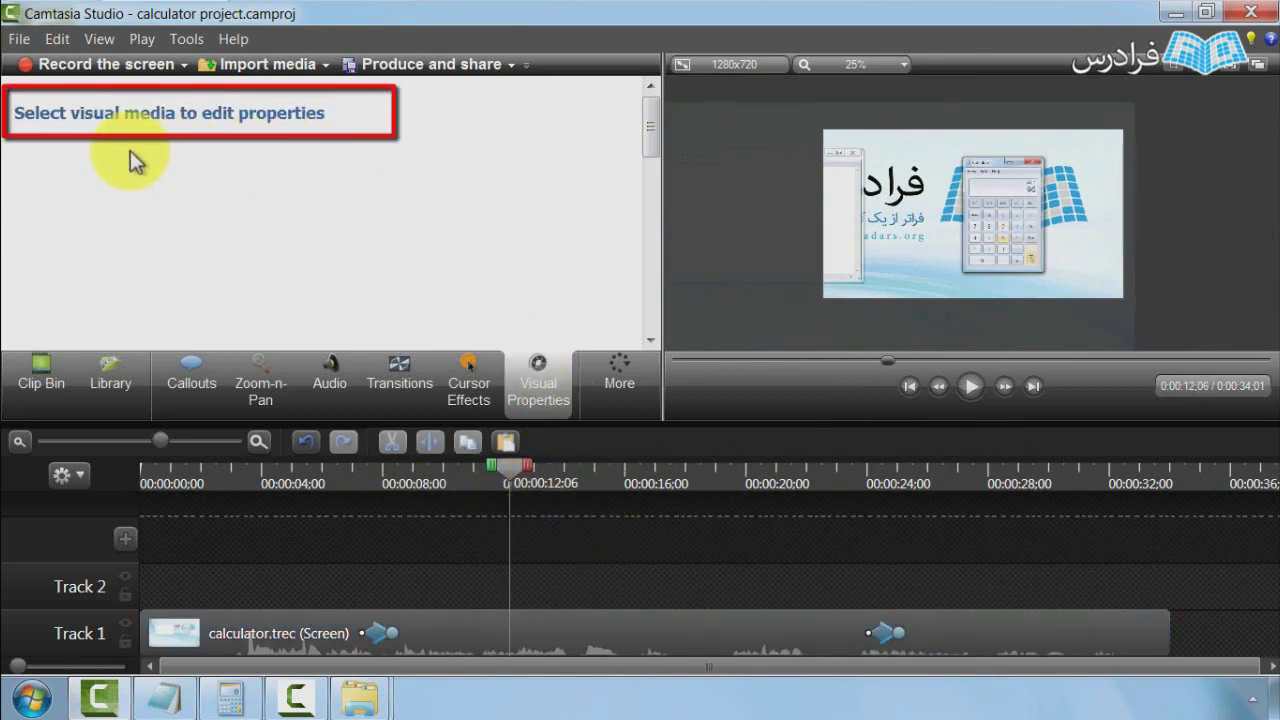
click(557, 622)
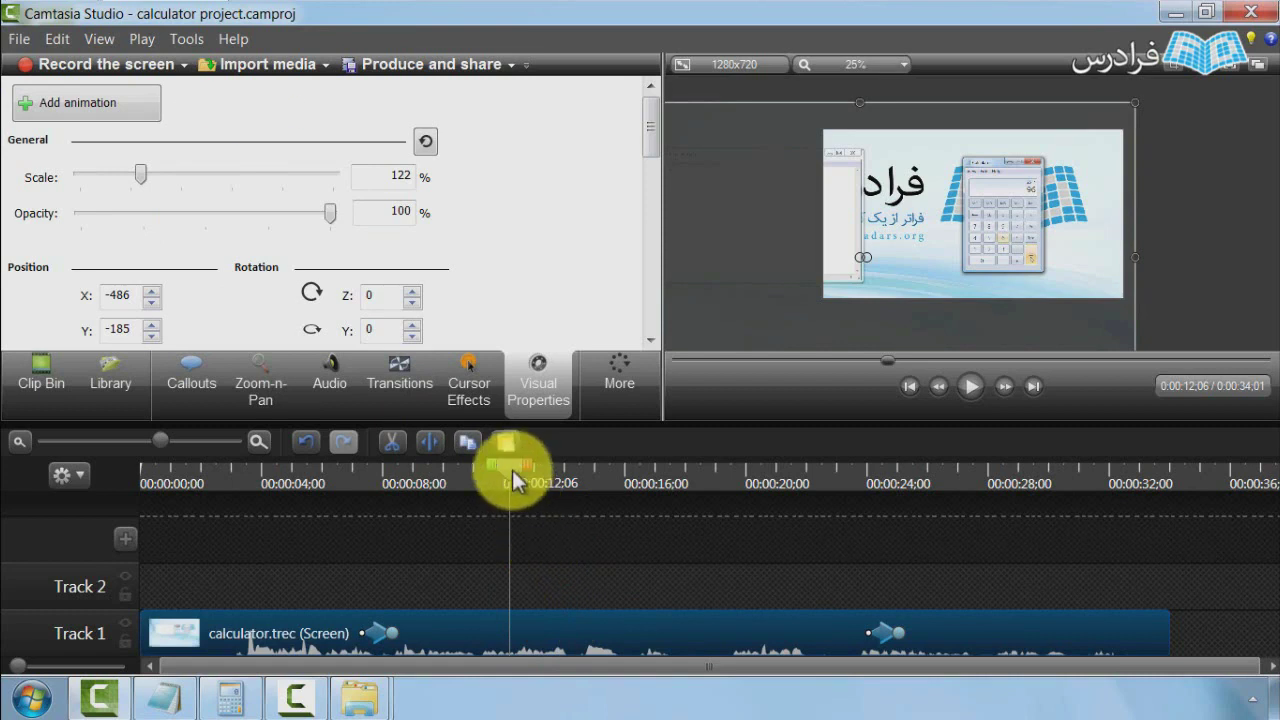
click(124, 112)
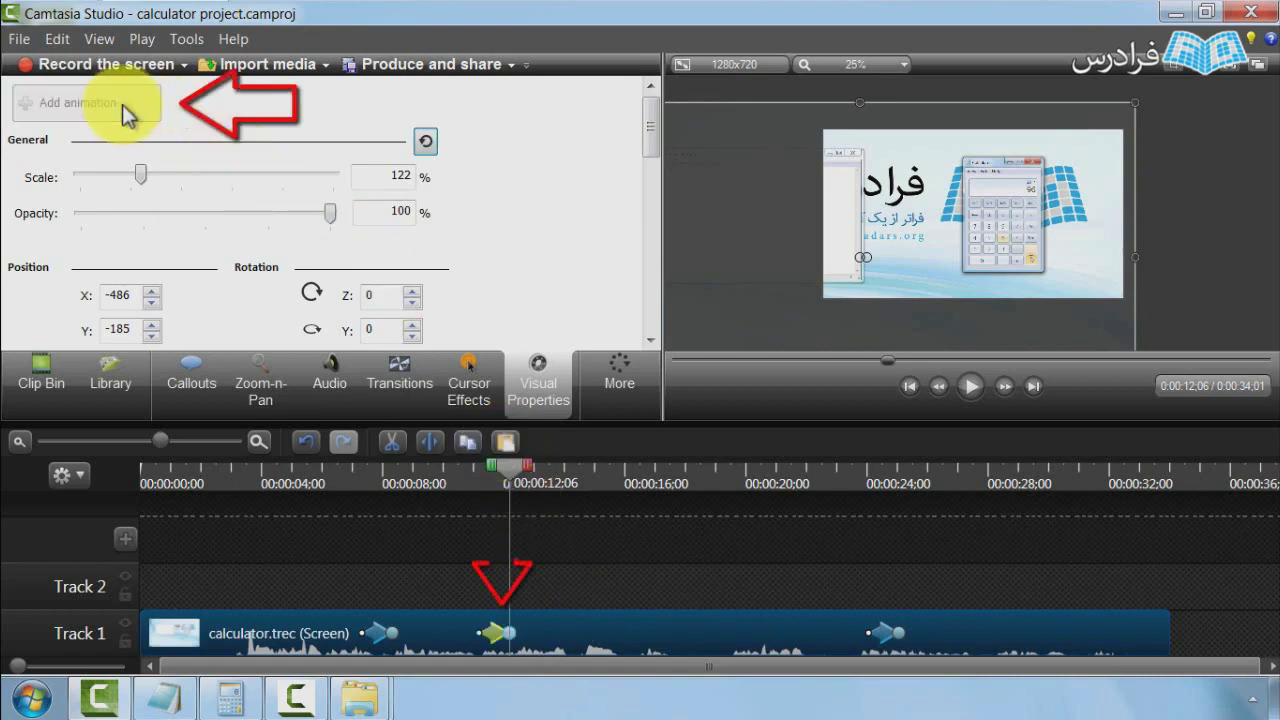
Move the new middle animation on the calculator.trec clip so it ends at 0:00:15;00, and go to its end point.
drag(500, 630, 582, 640)
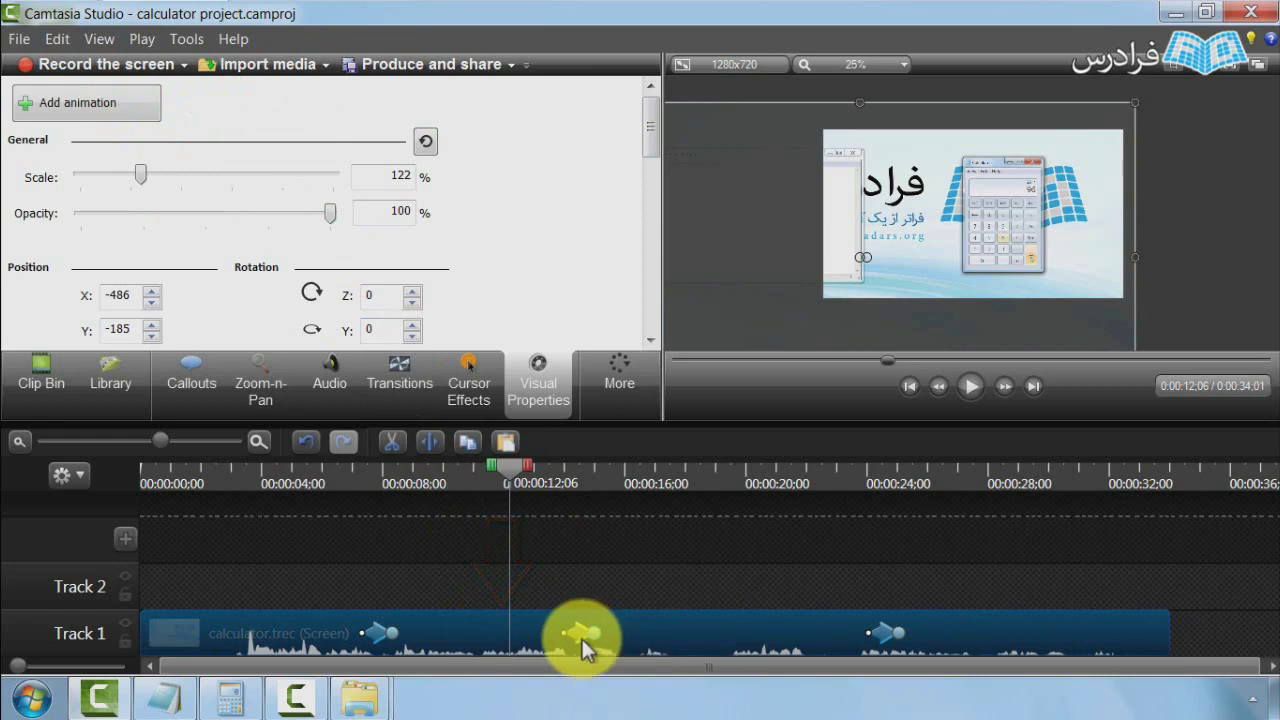
key(z)
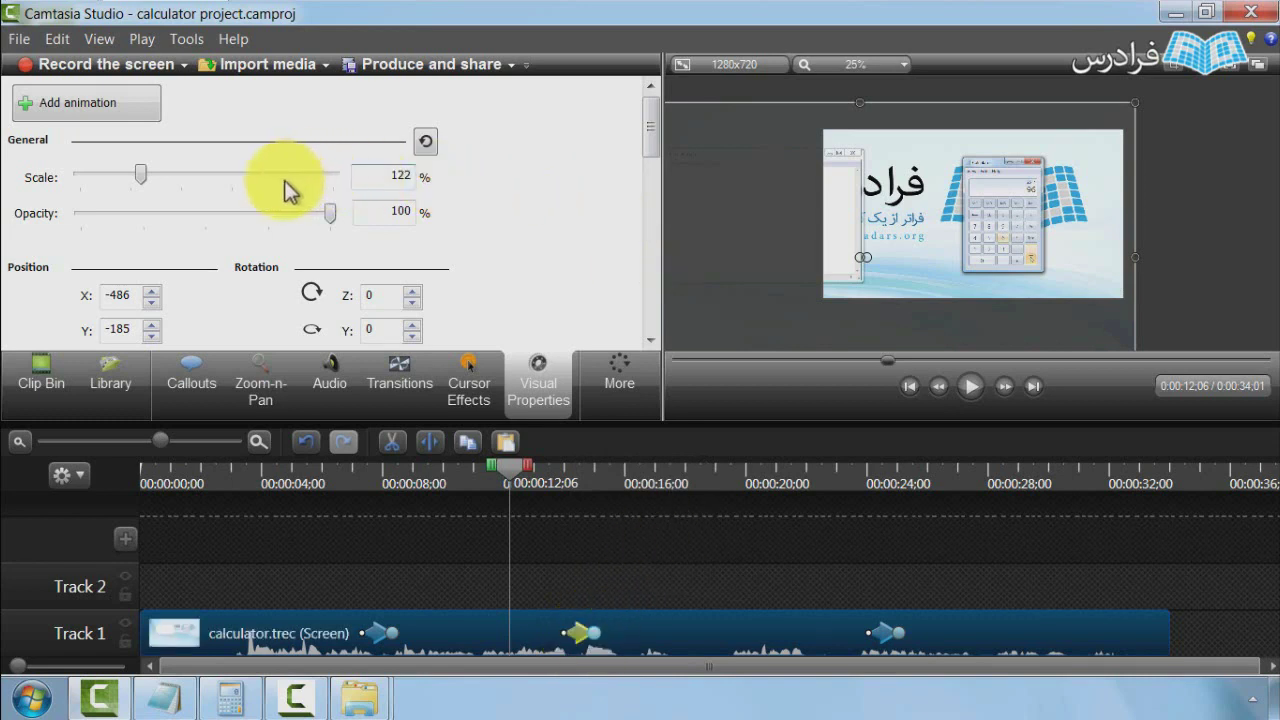
click(588, 632)
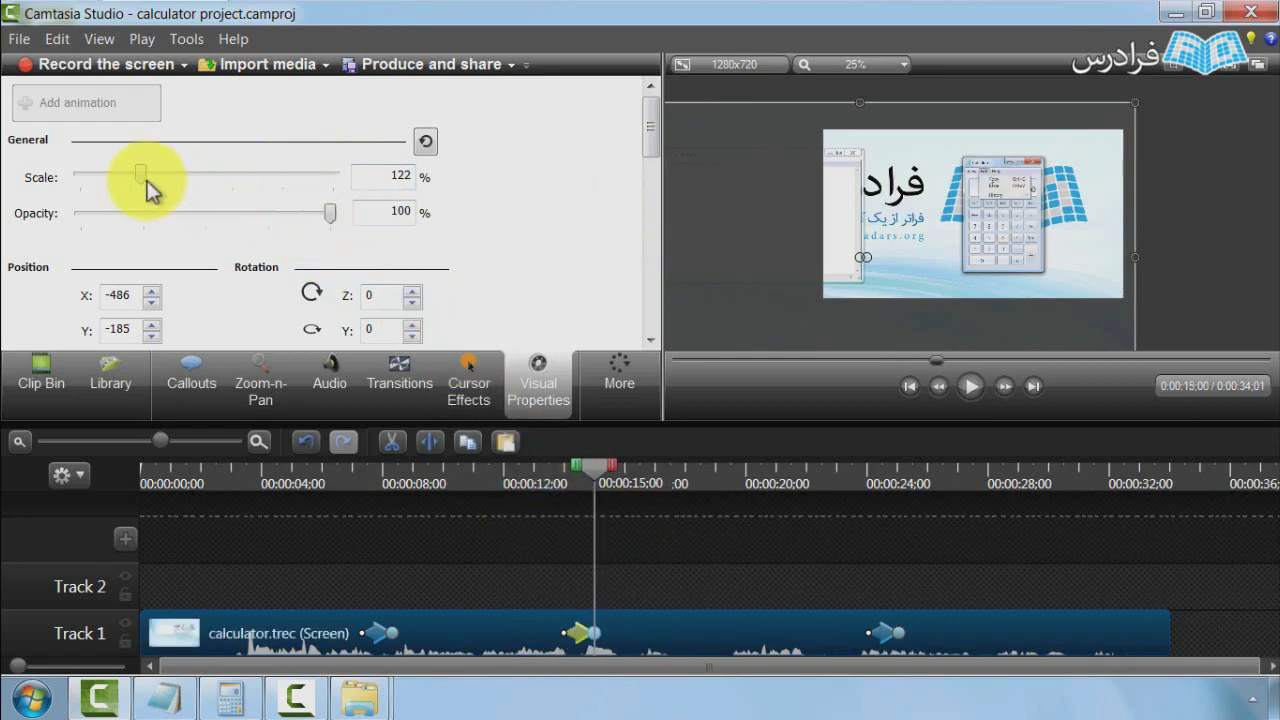
Scale the middle animation to 151% at position X -710, Y -221, and tighten its Zoom-n-Pan frame around the upper part of the calculator.
drag(143, 177, 158, 180)
drag(962, 223, 905, 229)
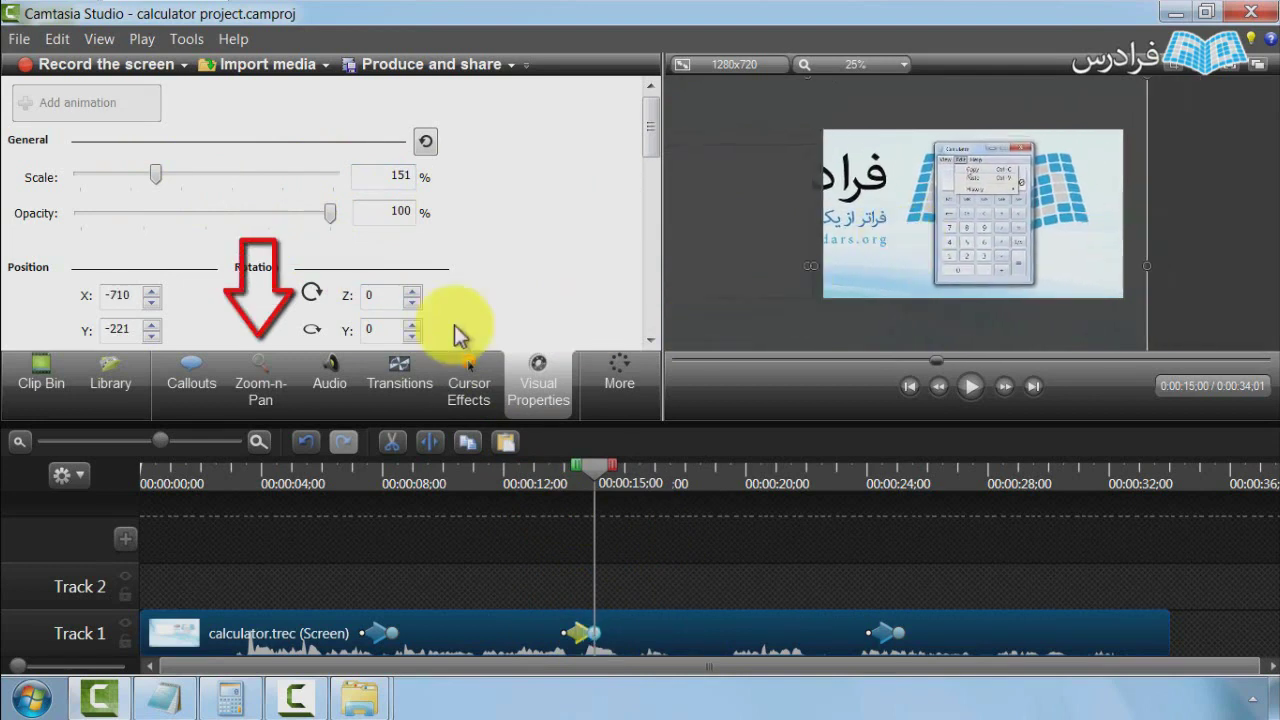
click(266, 372)
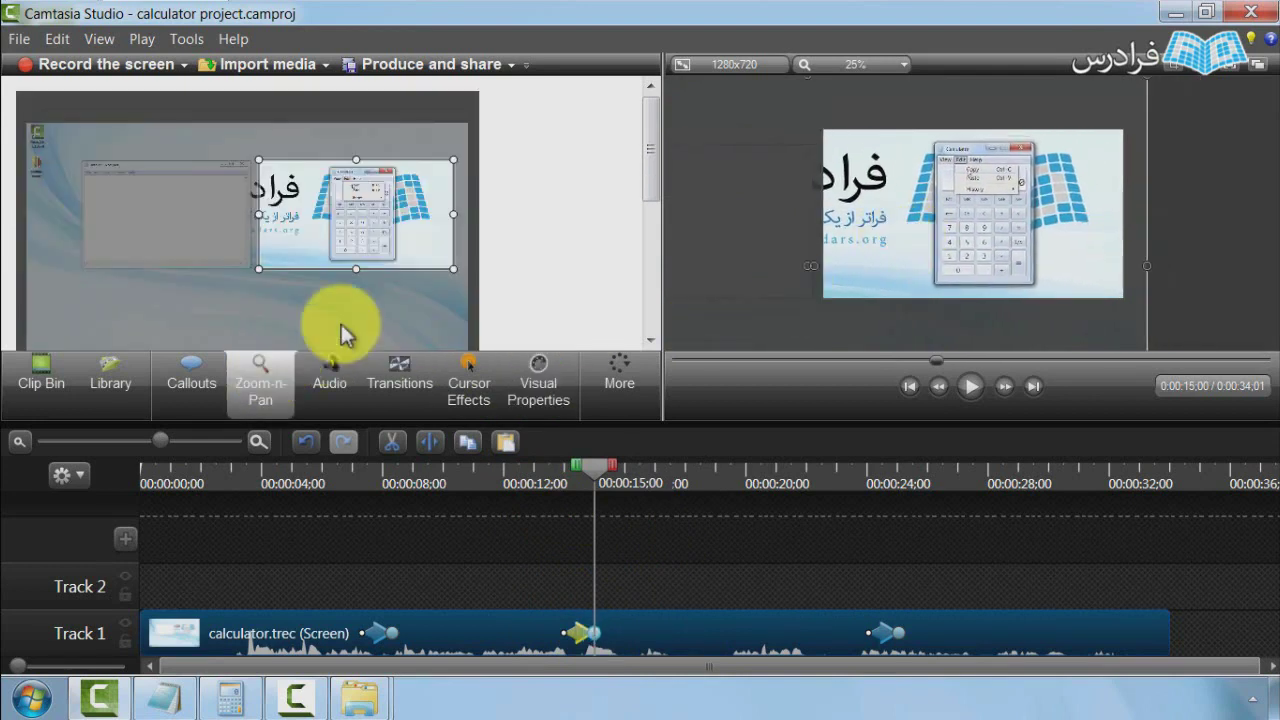
drag(407, 230, 377, 193)
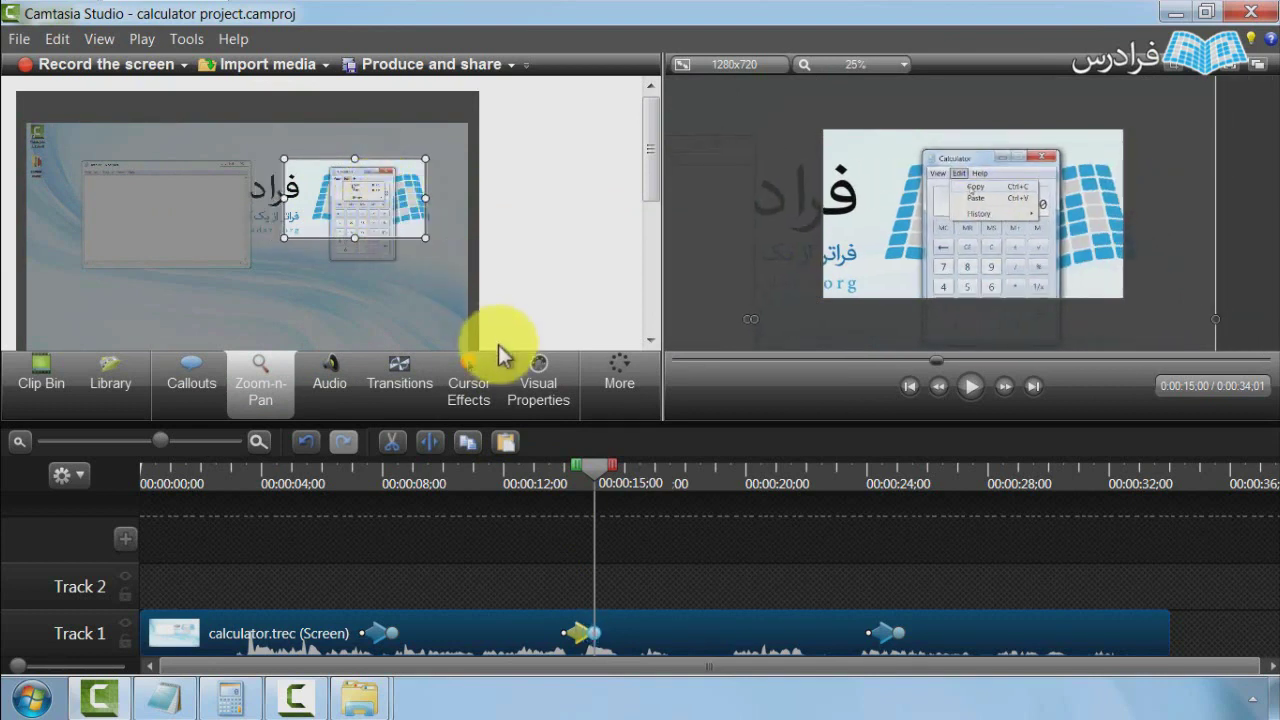
Check the last animation's framing at 0:00:25;07 and play back the timeline from 0:00:06;10 to review the zooms.
click(586, 466)
drag(560, 471, 899, 522)
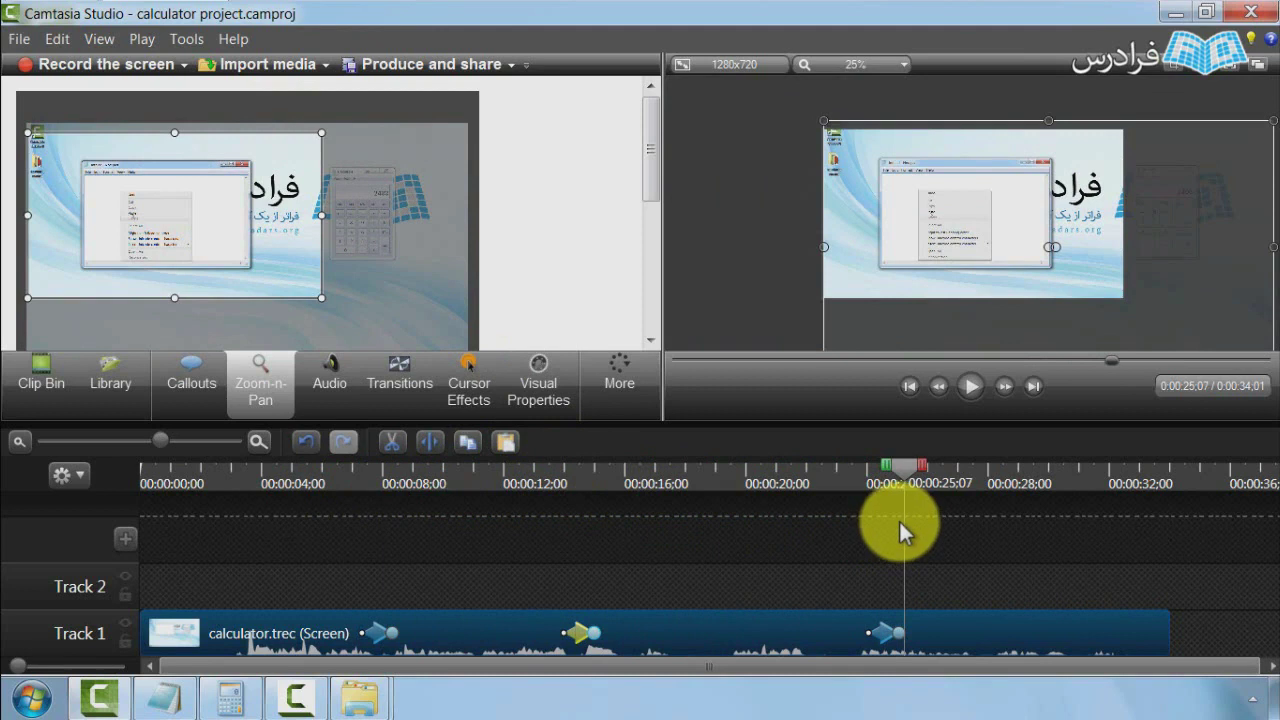
drag(913, 487, 331, 494)
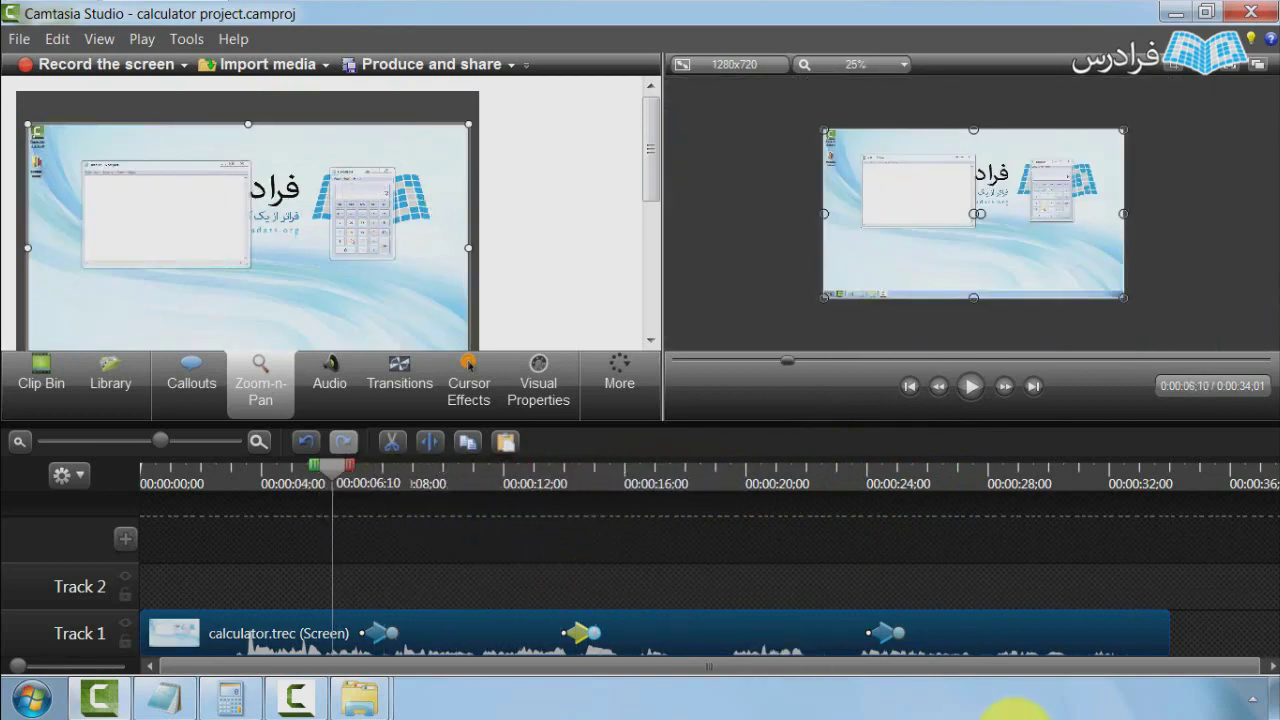
click(971, 388)
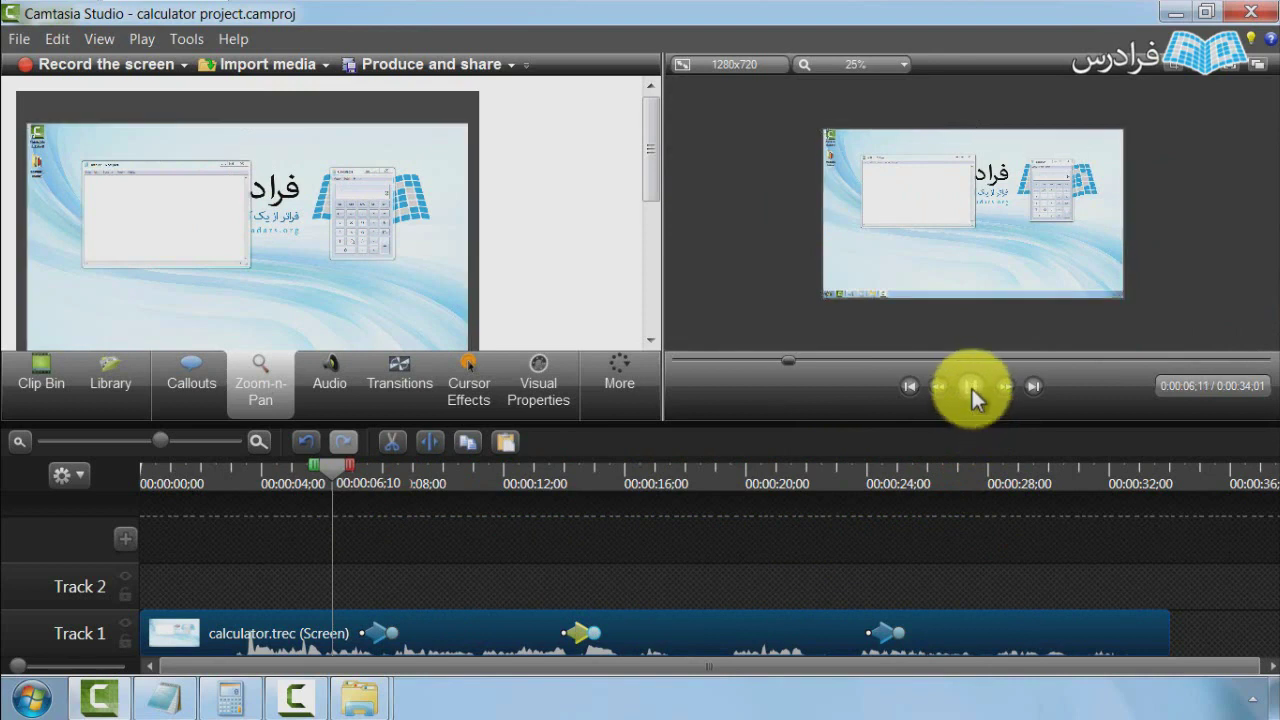